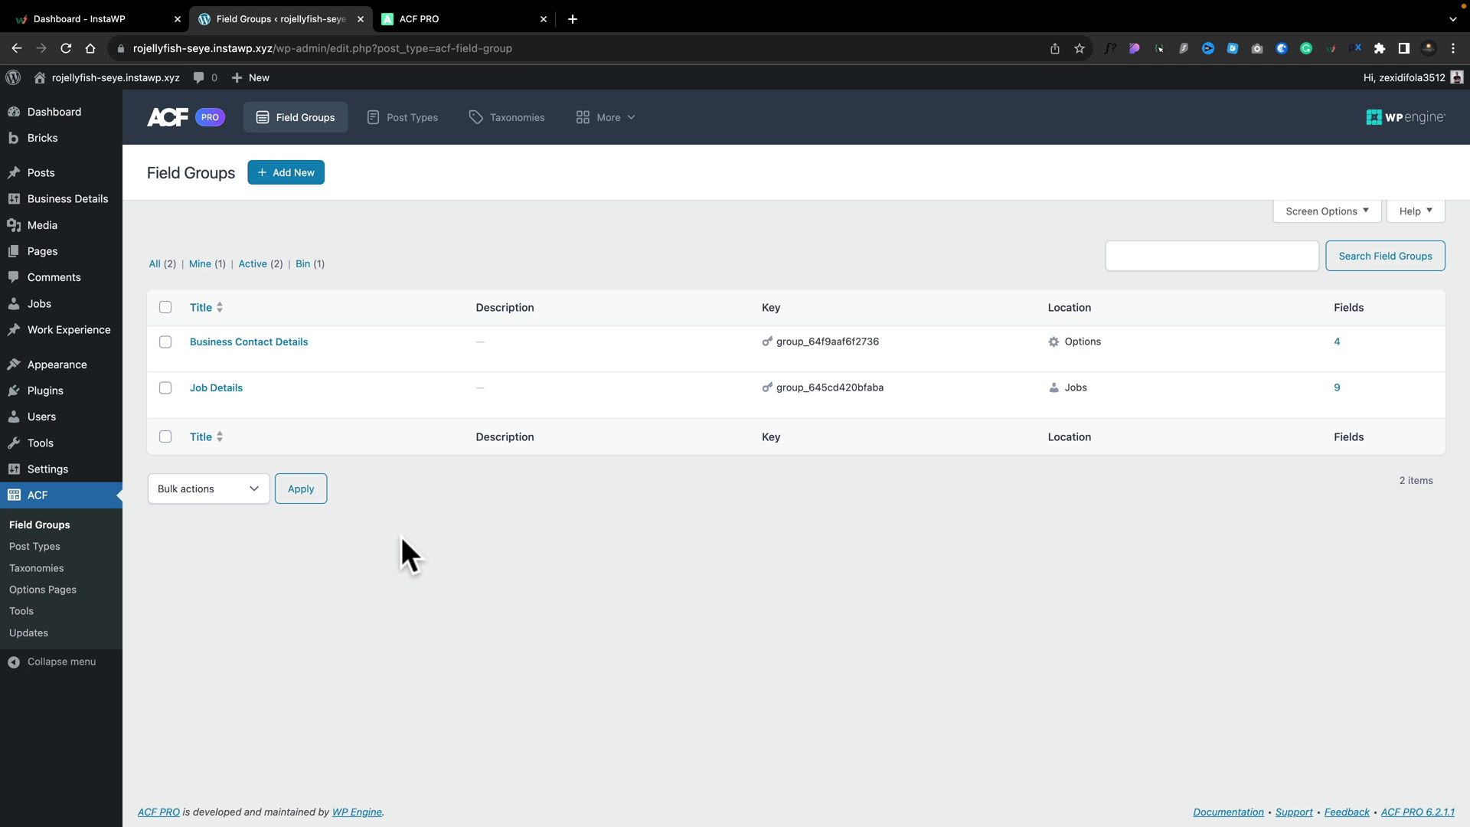
Step: Begin a new, empty ACF field group with Add New on the Field Groups page
click(293, 175)
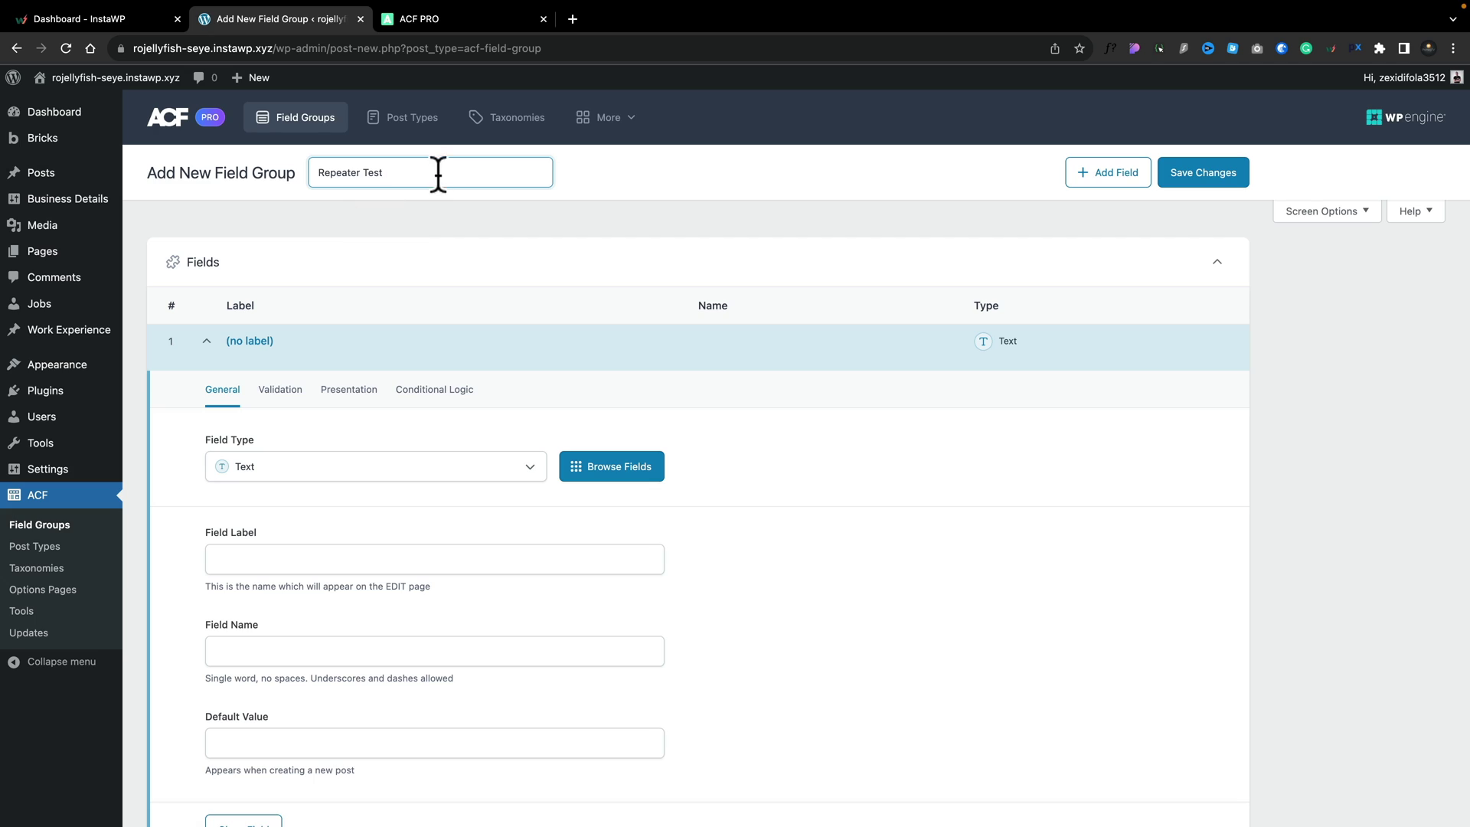
Step: Title the group 'Repeater Test' and open the full Browse Fields type catalogue
scroll(478, 383, down, 3)
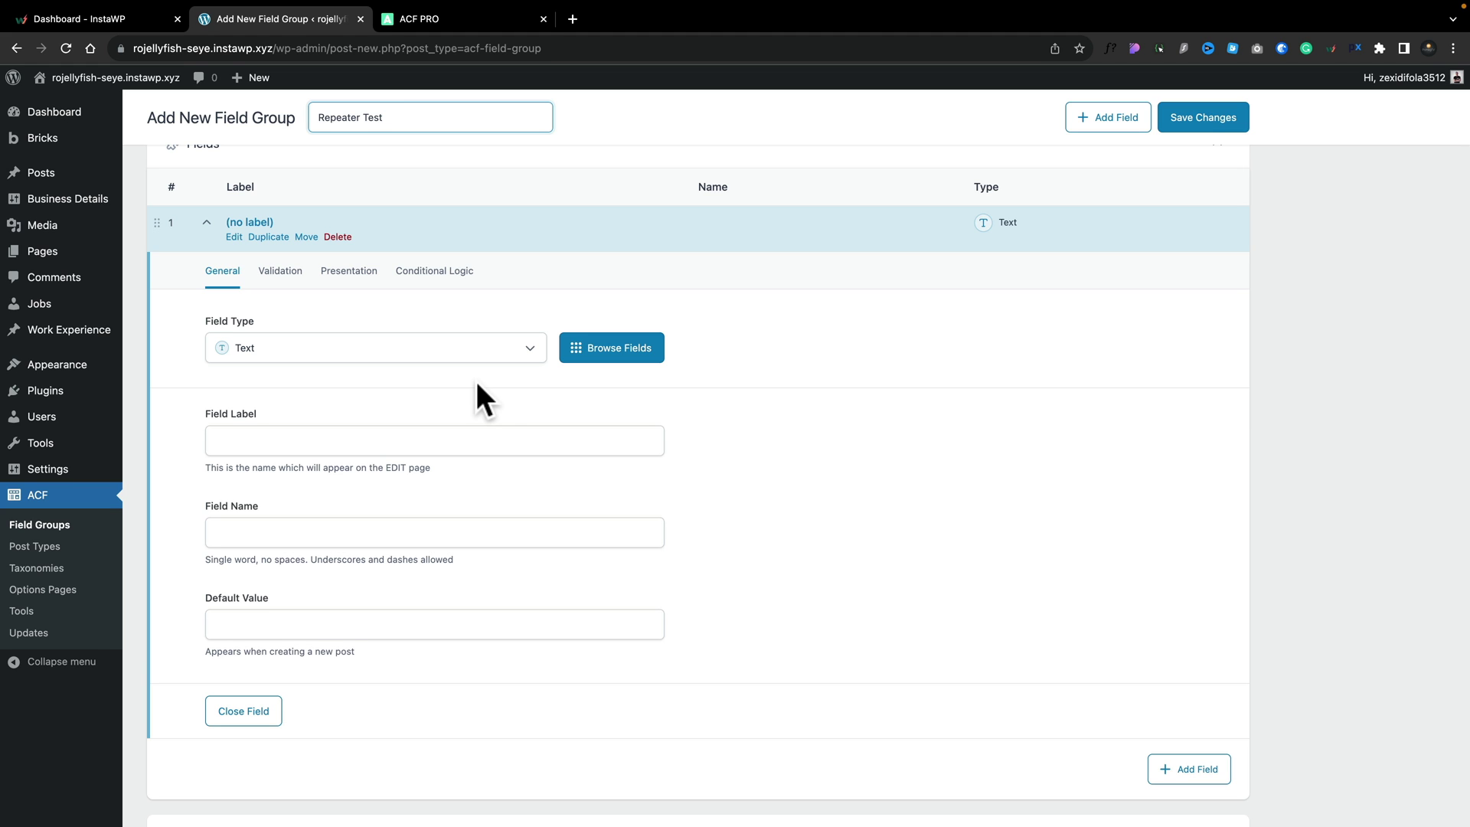
click(533, 354)
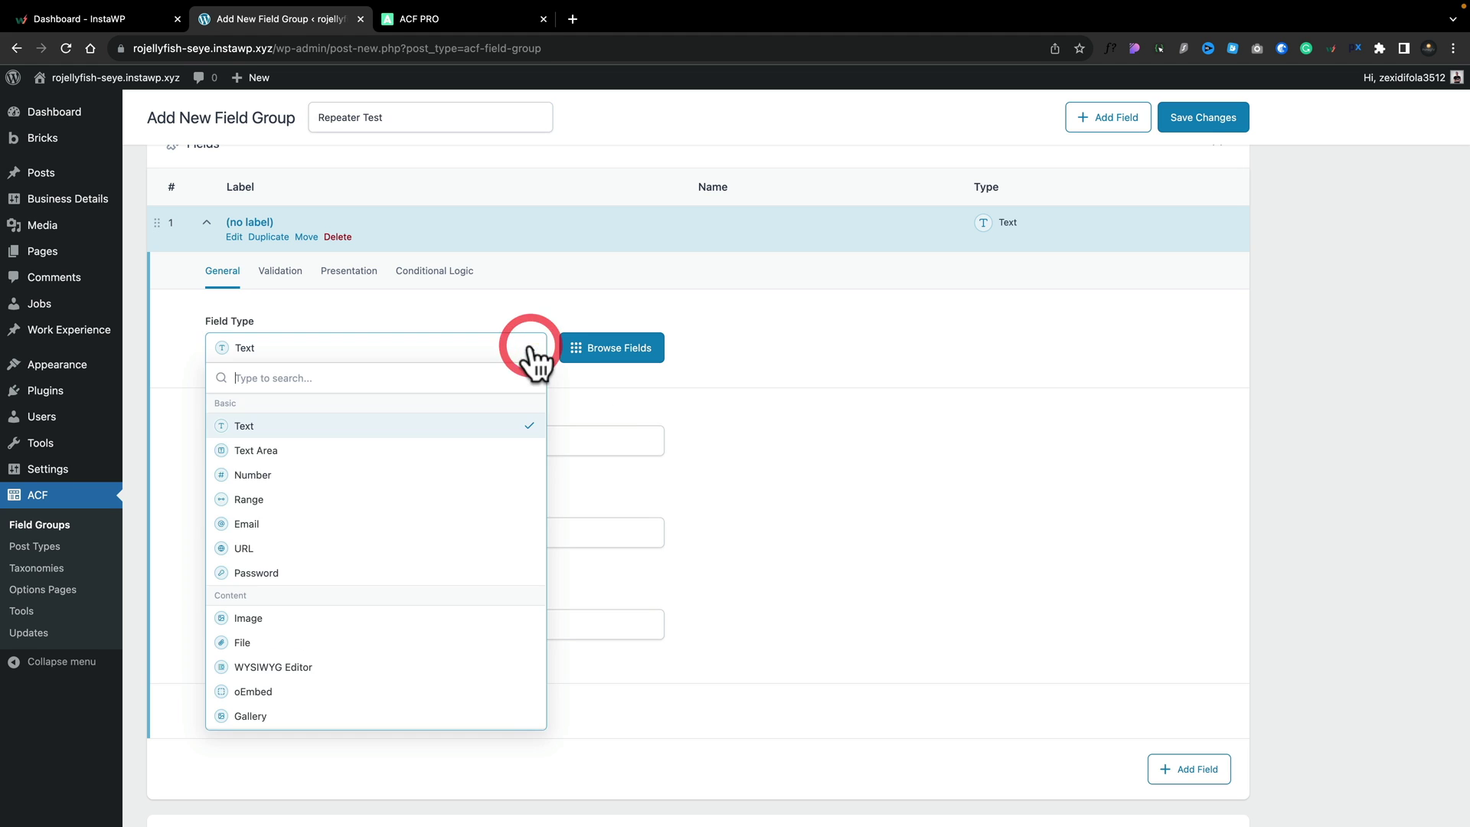
click(701, 385)
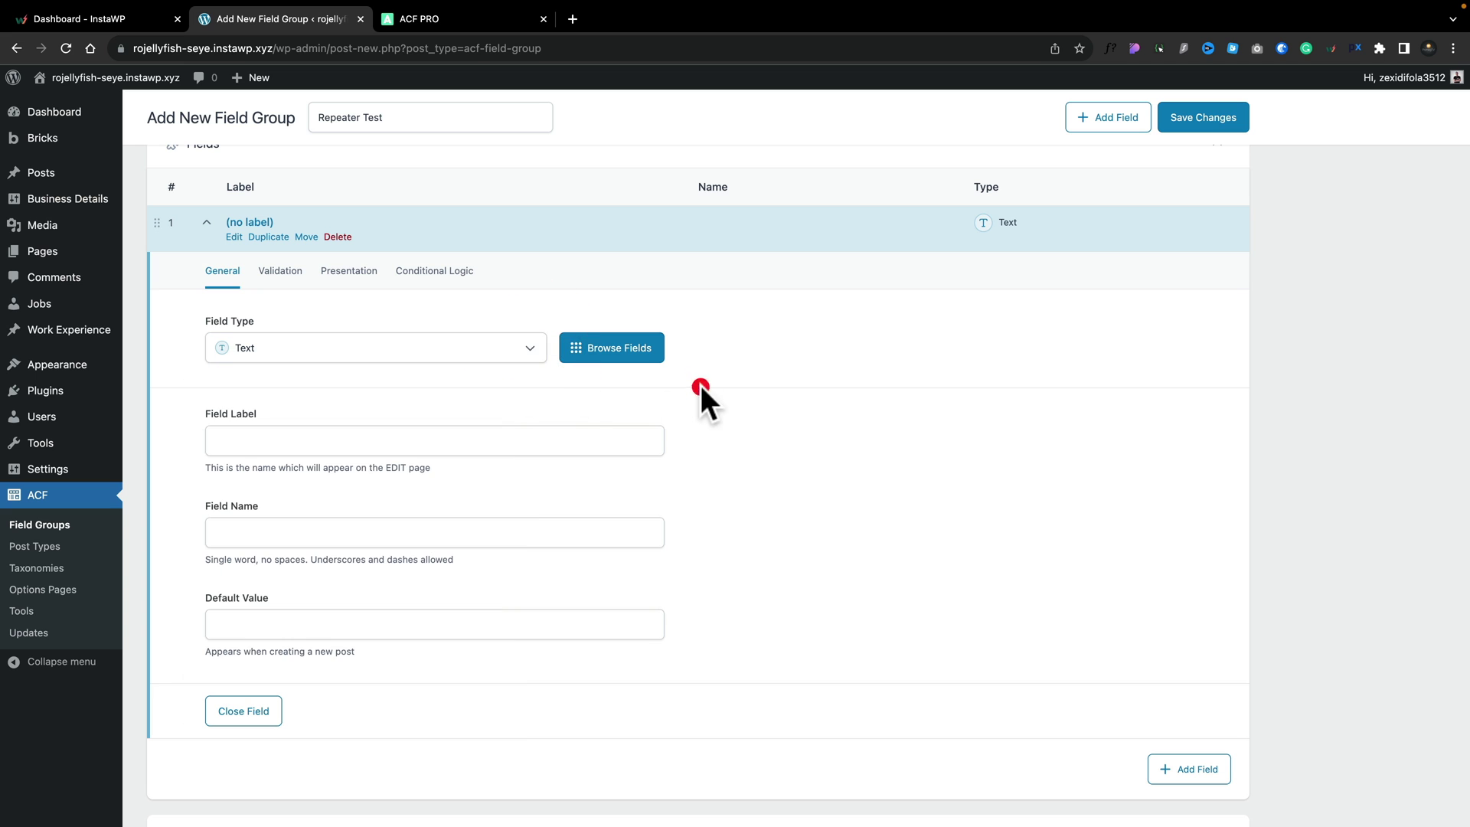
click(618, 358)
Step: Pick Repeater from the PRO field types and confirm it with the label 'Job Details'
click(713, 268)
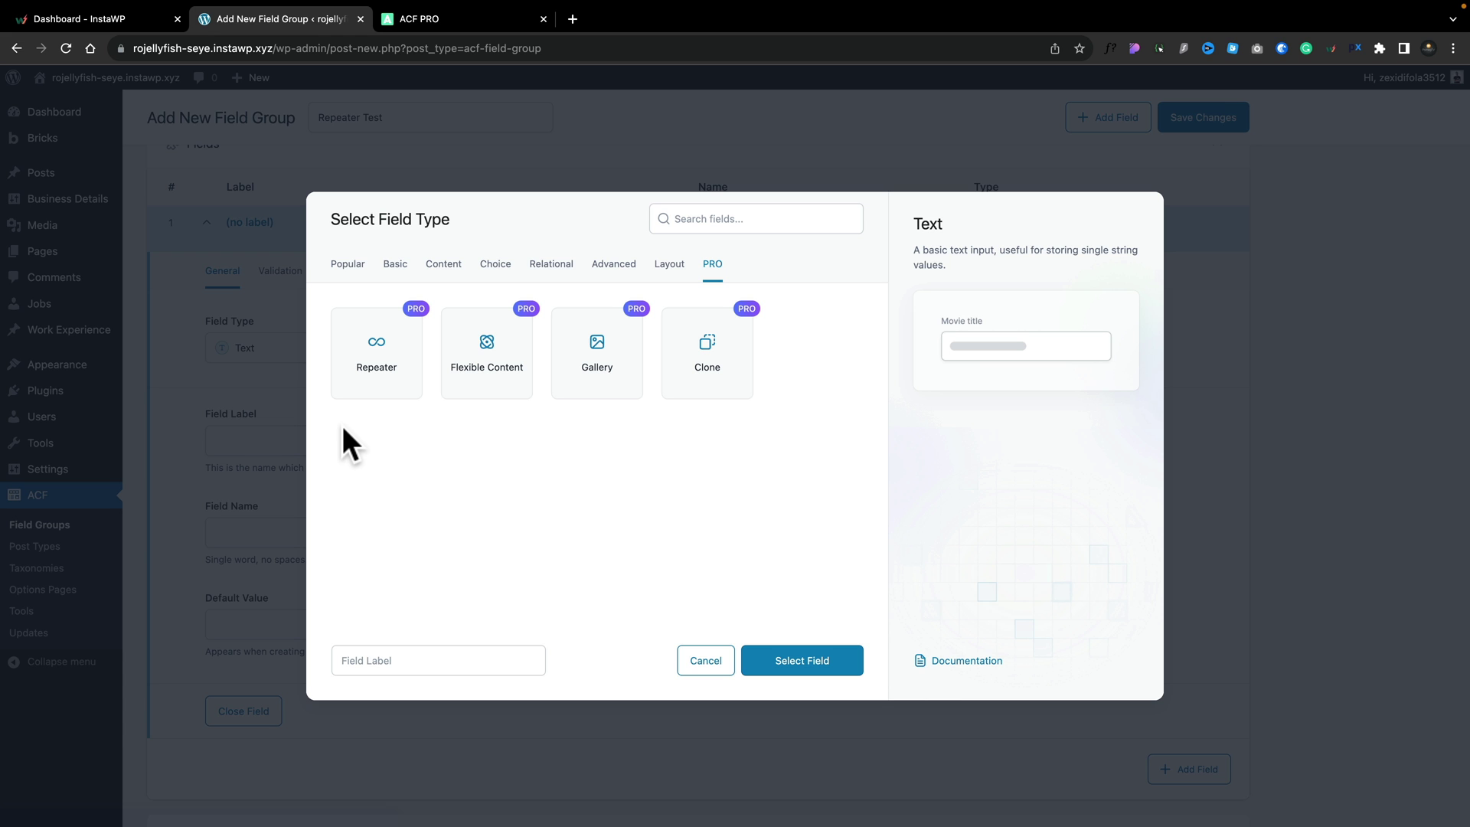
click(377, 362)
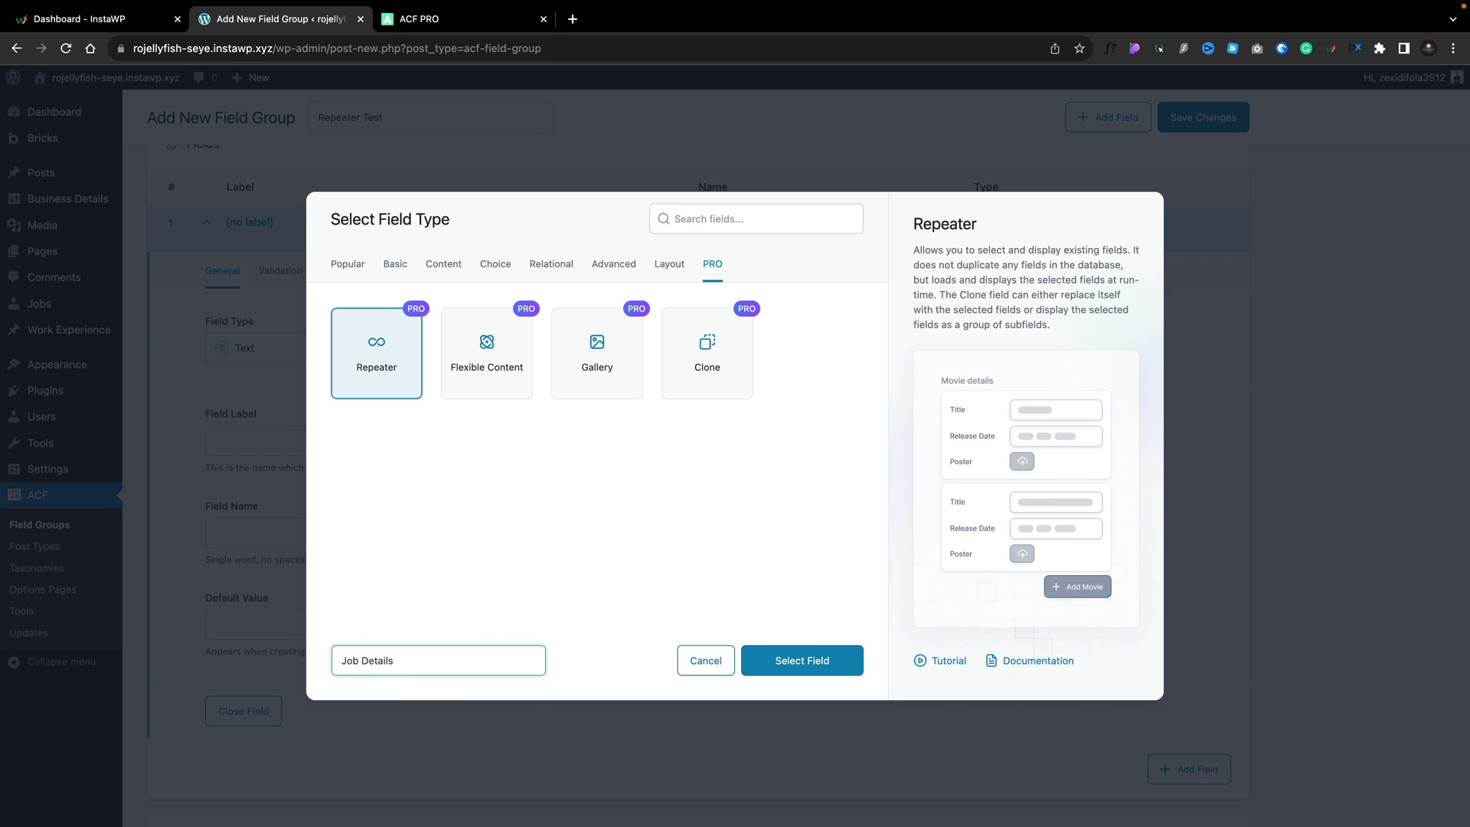
click(800, 663)
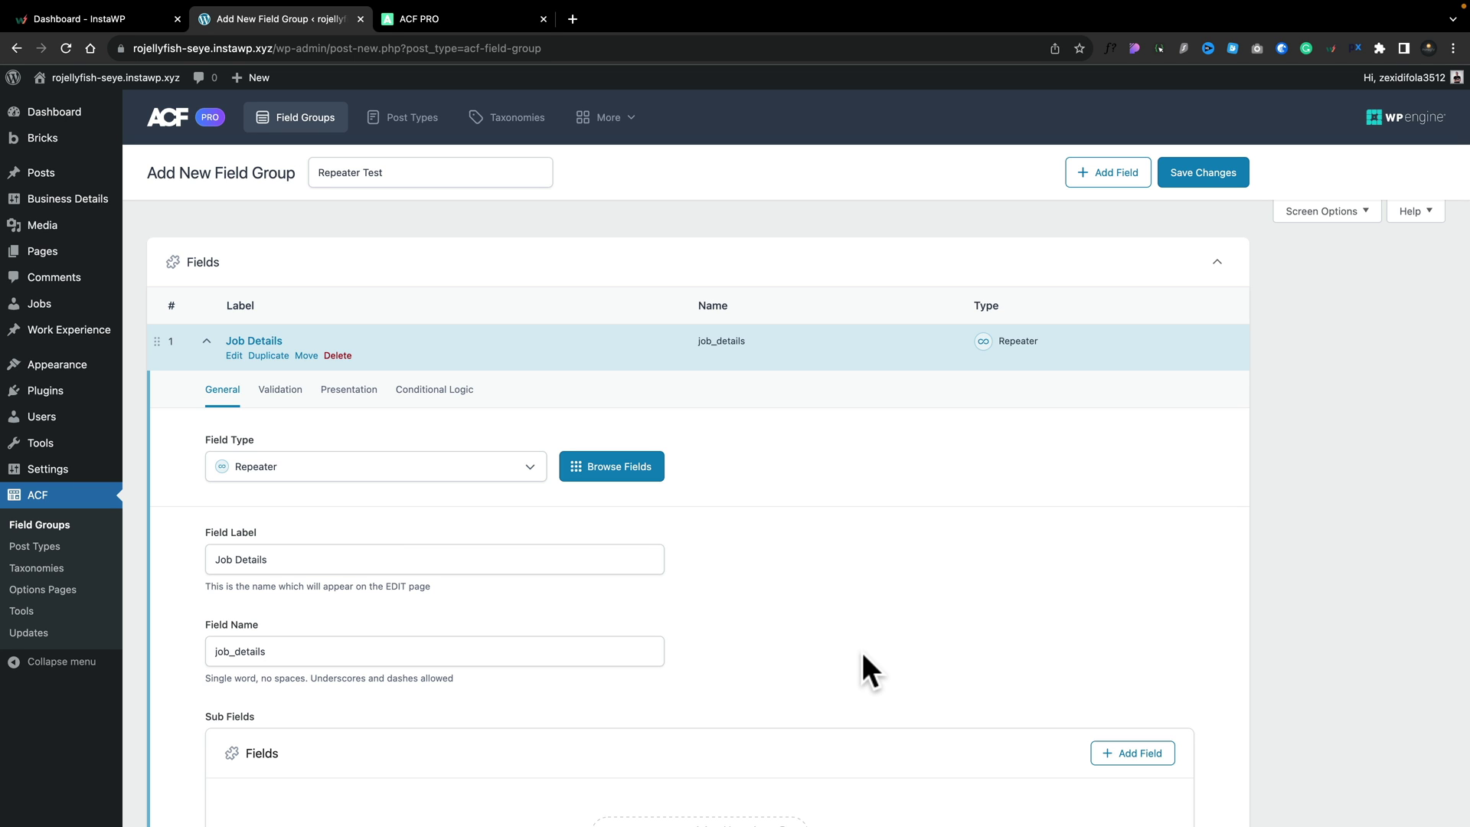
scroll(864, 656, down, 5)
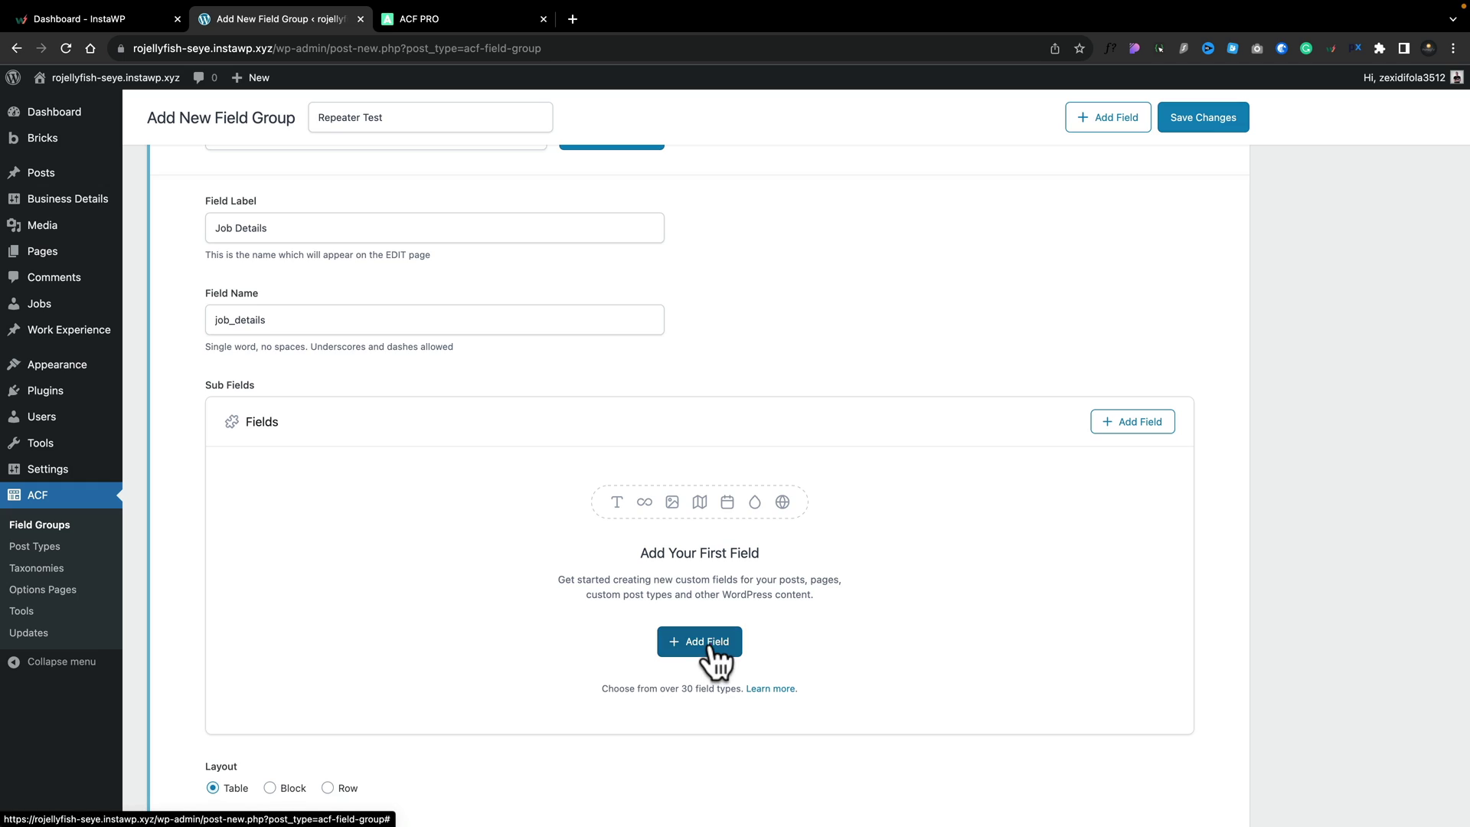
click(710, 643)
Step: Add a Text sub field labelled 'Company' with field name company
scroll(710, 642, down, 3)
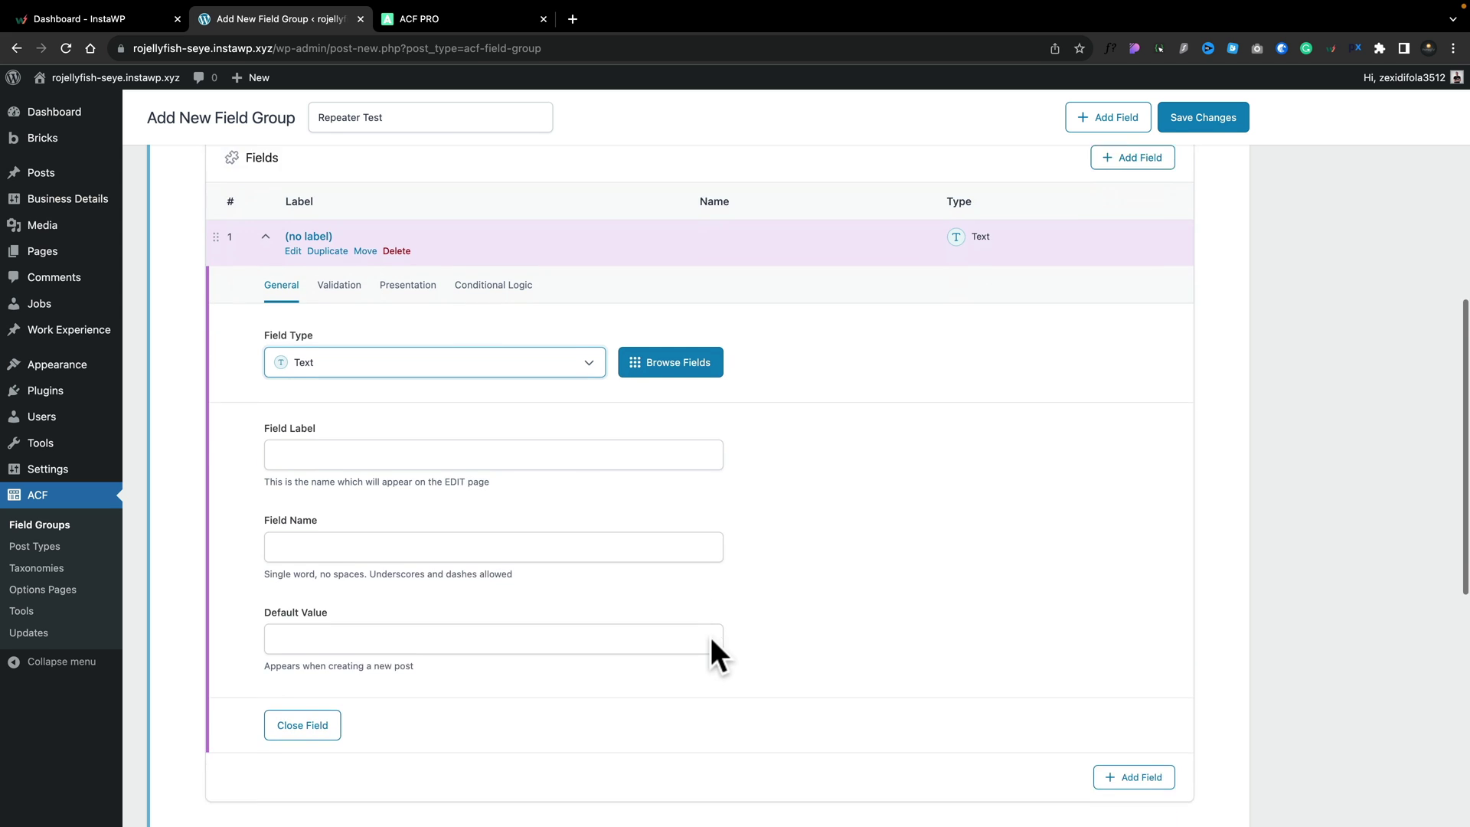
scroll(711, 637, down, 1)
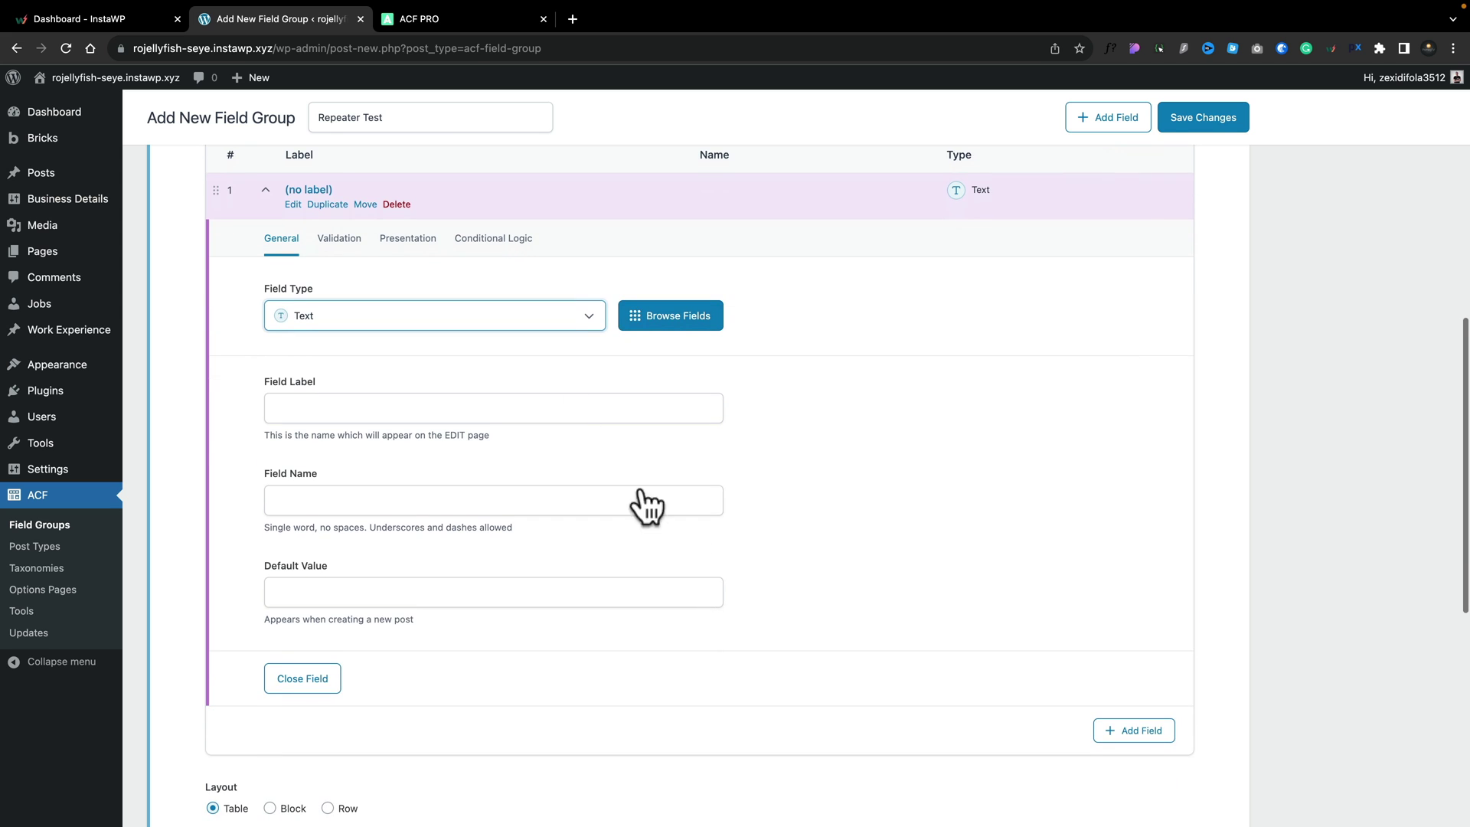
click(476, 320)
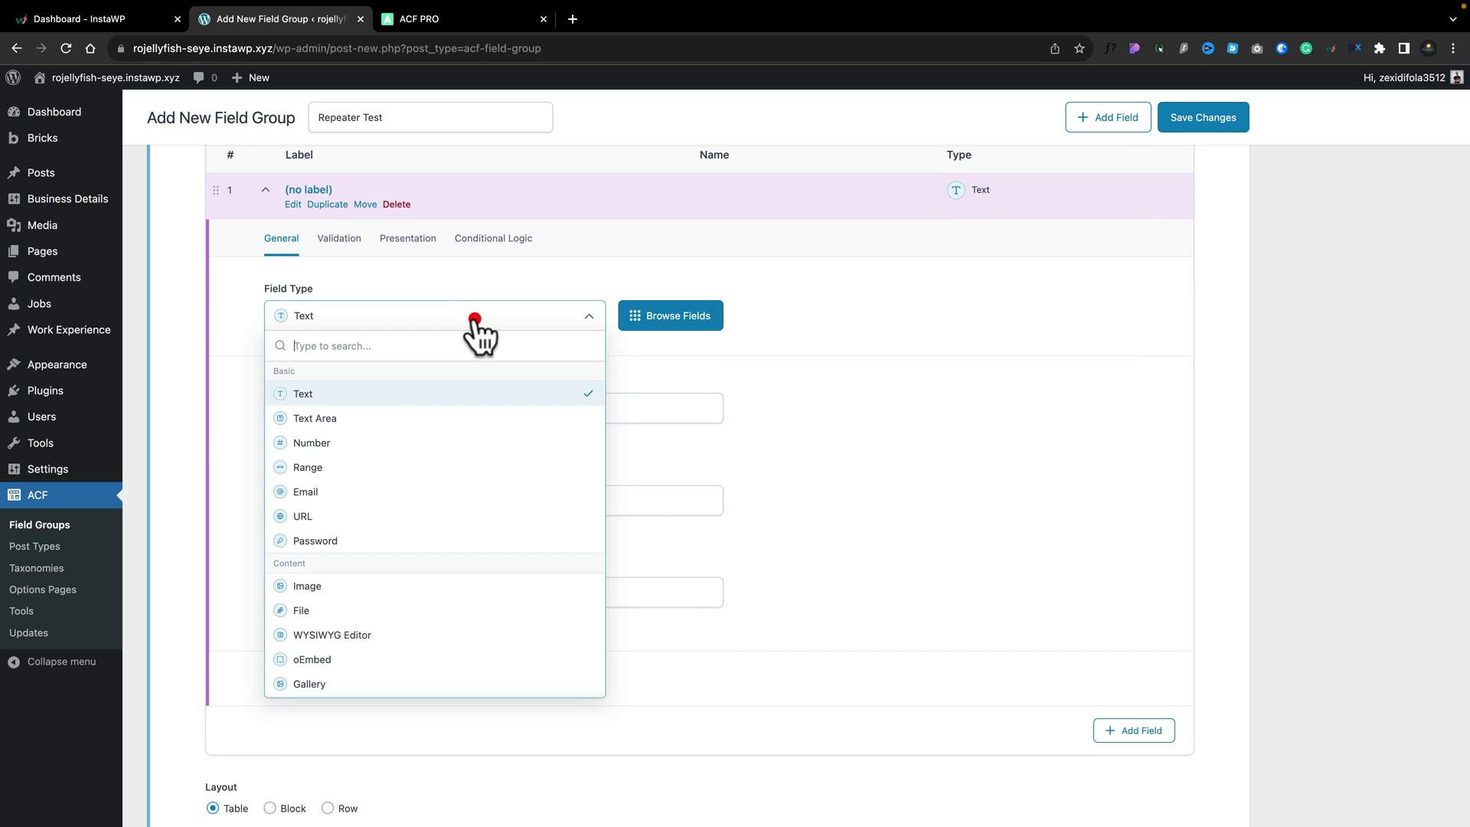
click(357, 393)
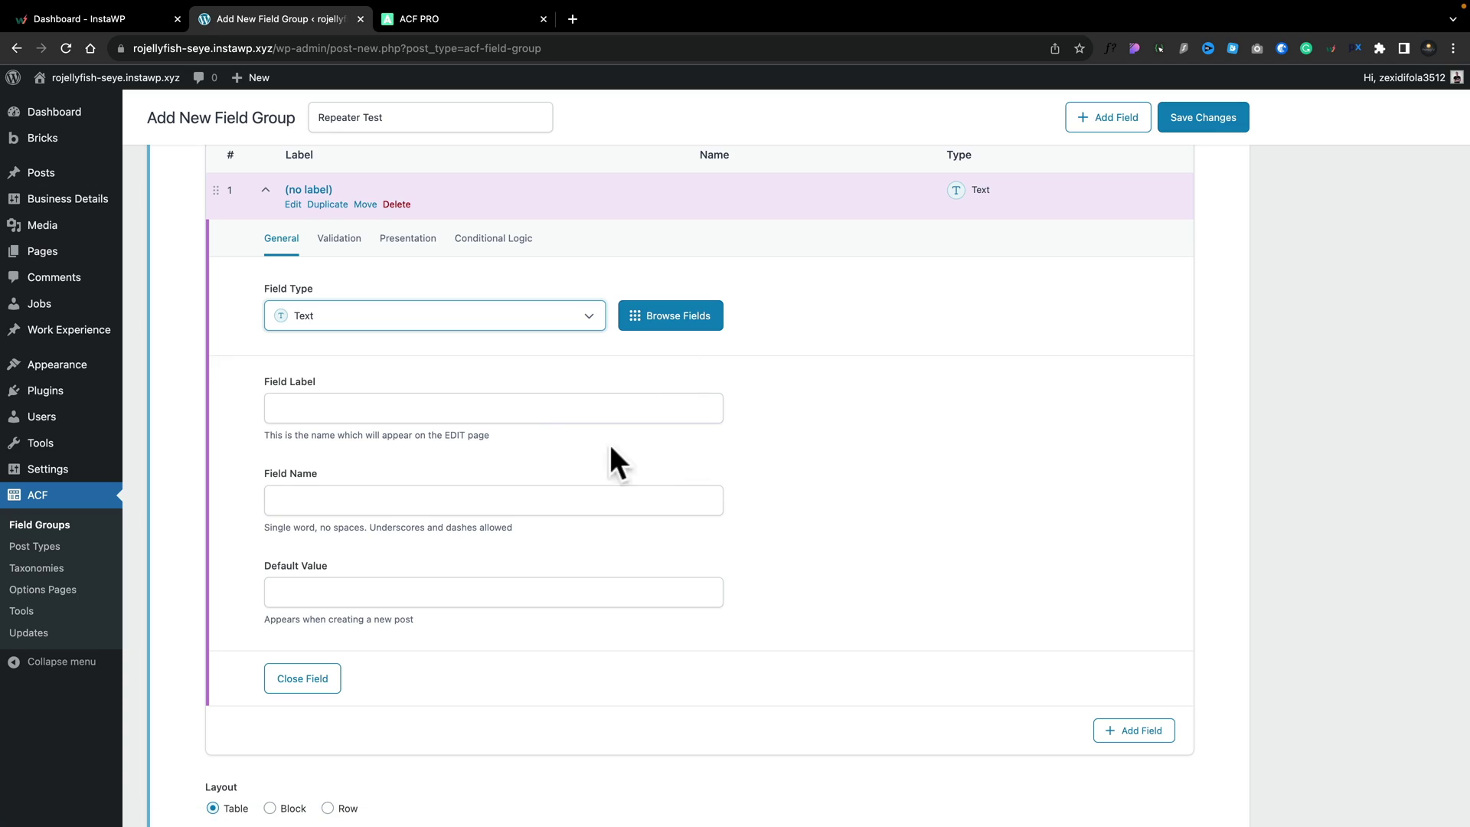
click(525, 415)
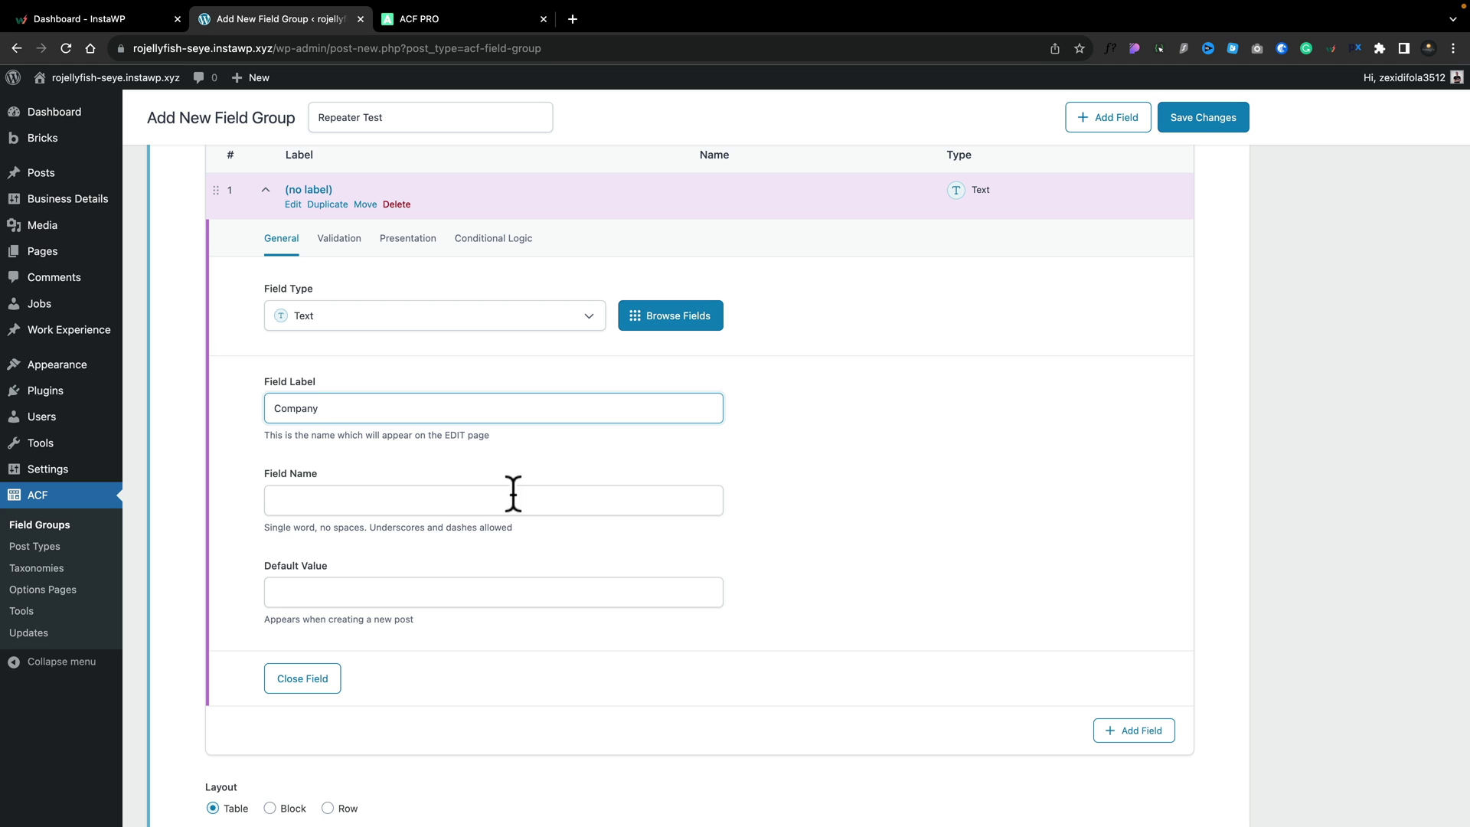
click(452, 503)
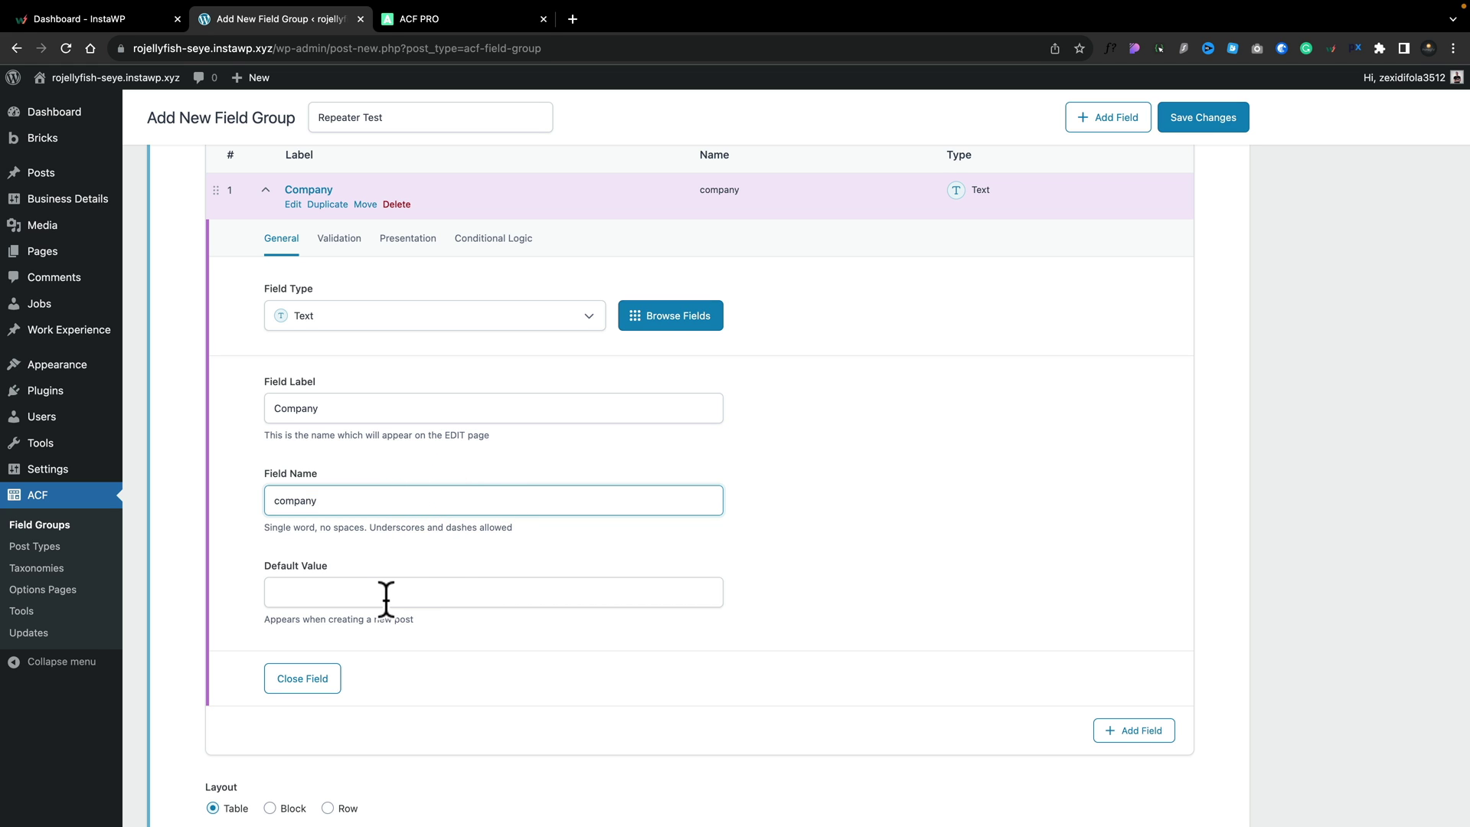
Step: Review Company's Validation, Presentation and Conditional Logic tabs, then collapse its settings
click(344, 245)
click(406, 242)
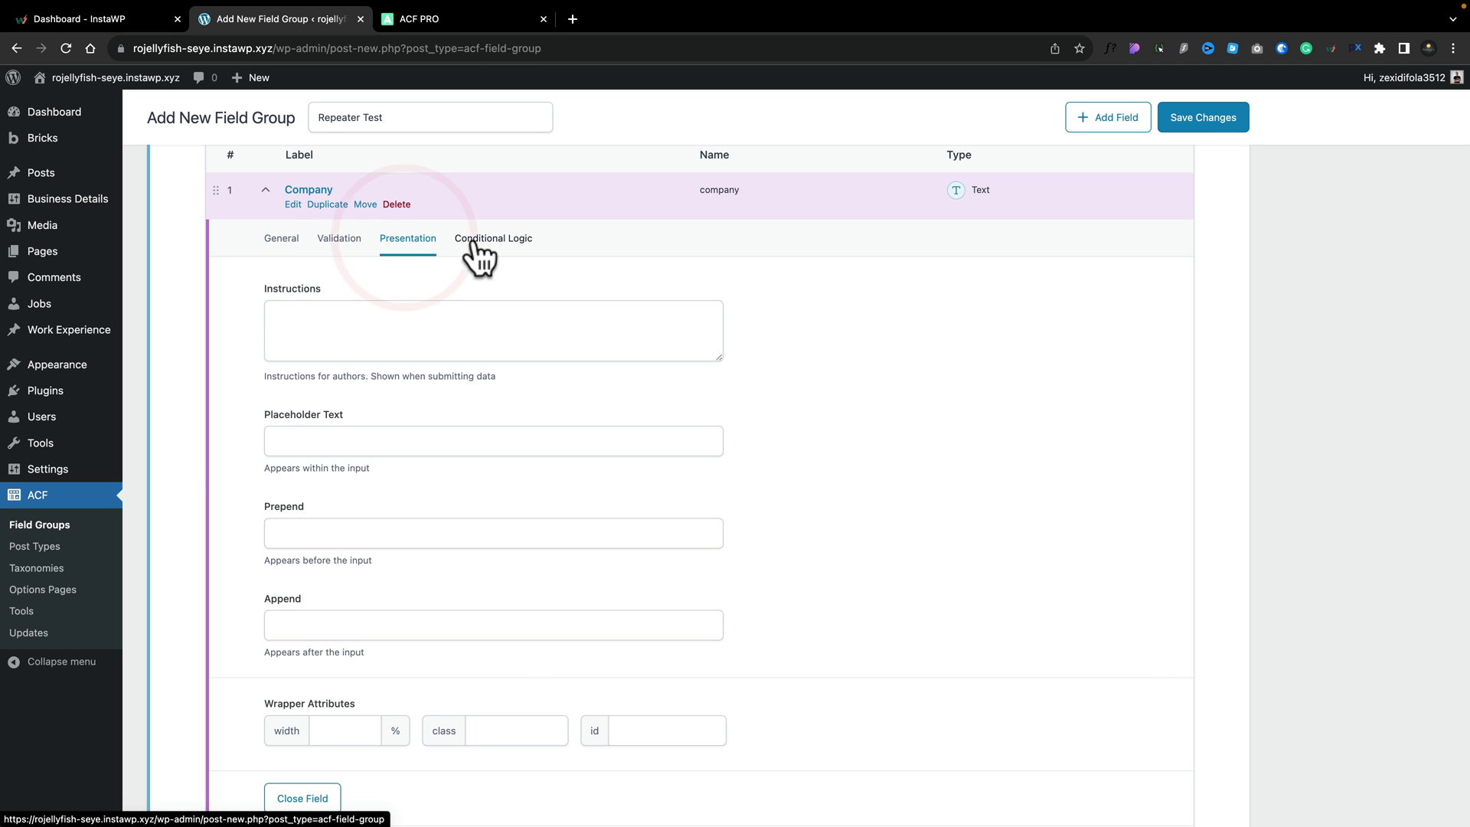
click(475, 242)
click(293, 237)
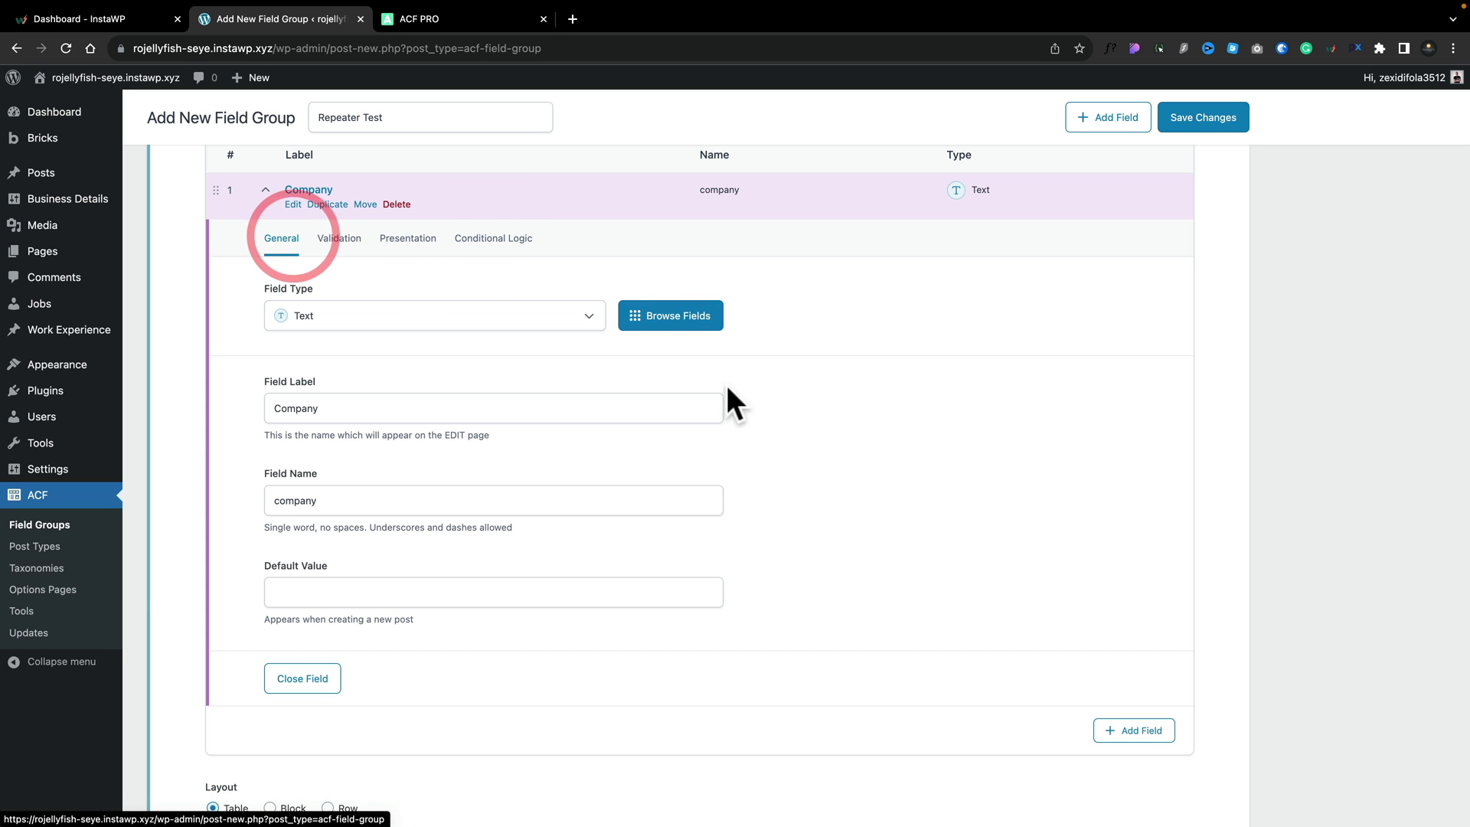
click(264, 190)
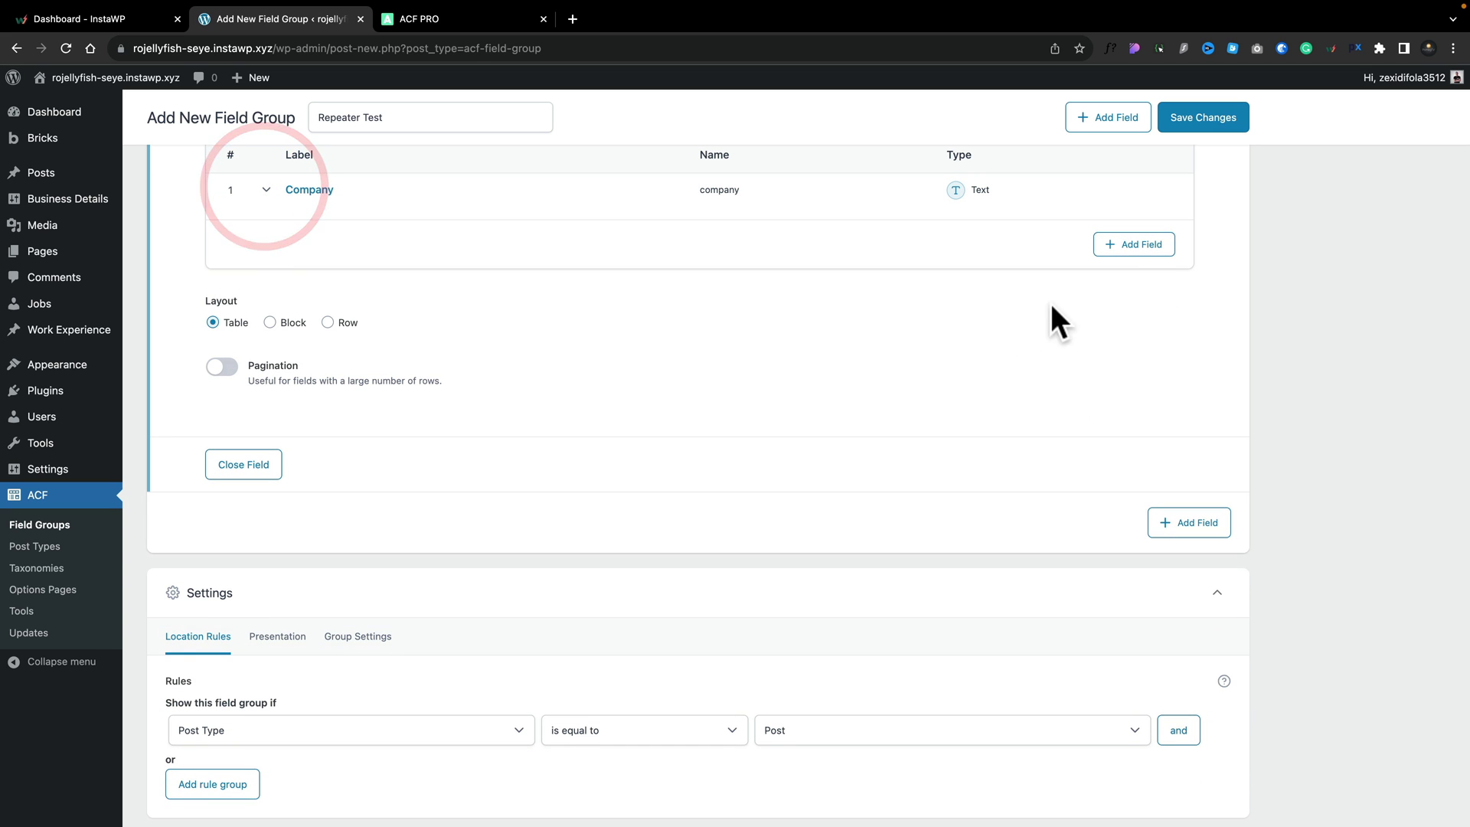
Step: Add a WYSIWYG Editor sub field 'Job Description' (name job_description) and collapse it
click(1119, 245)
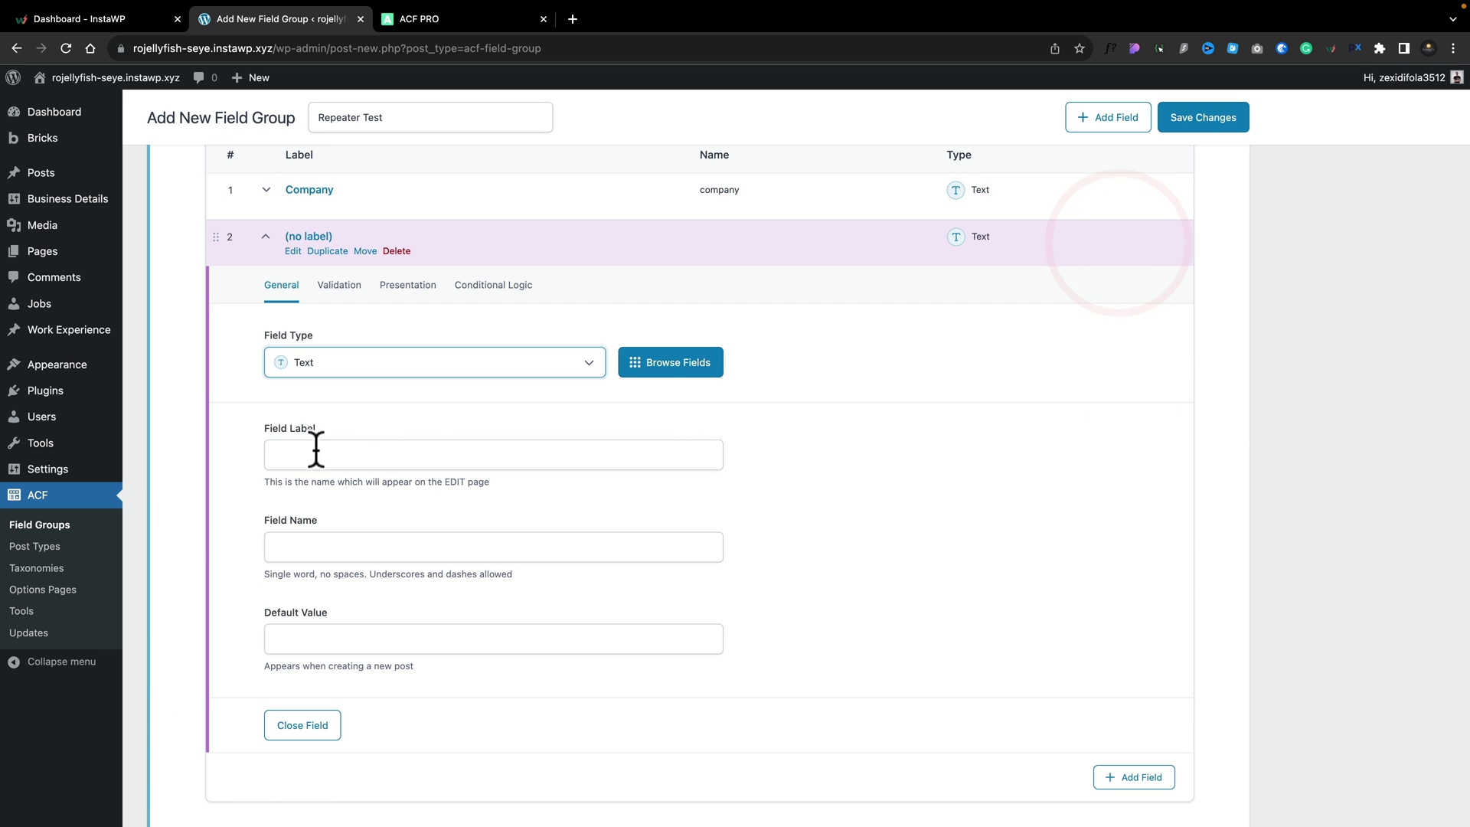
click(392, 367)
text(w)
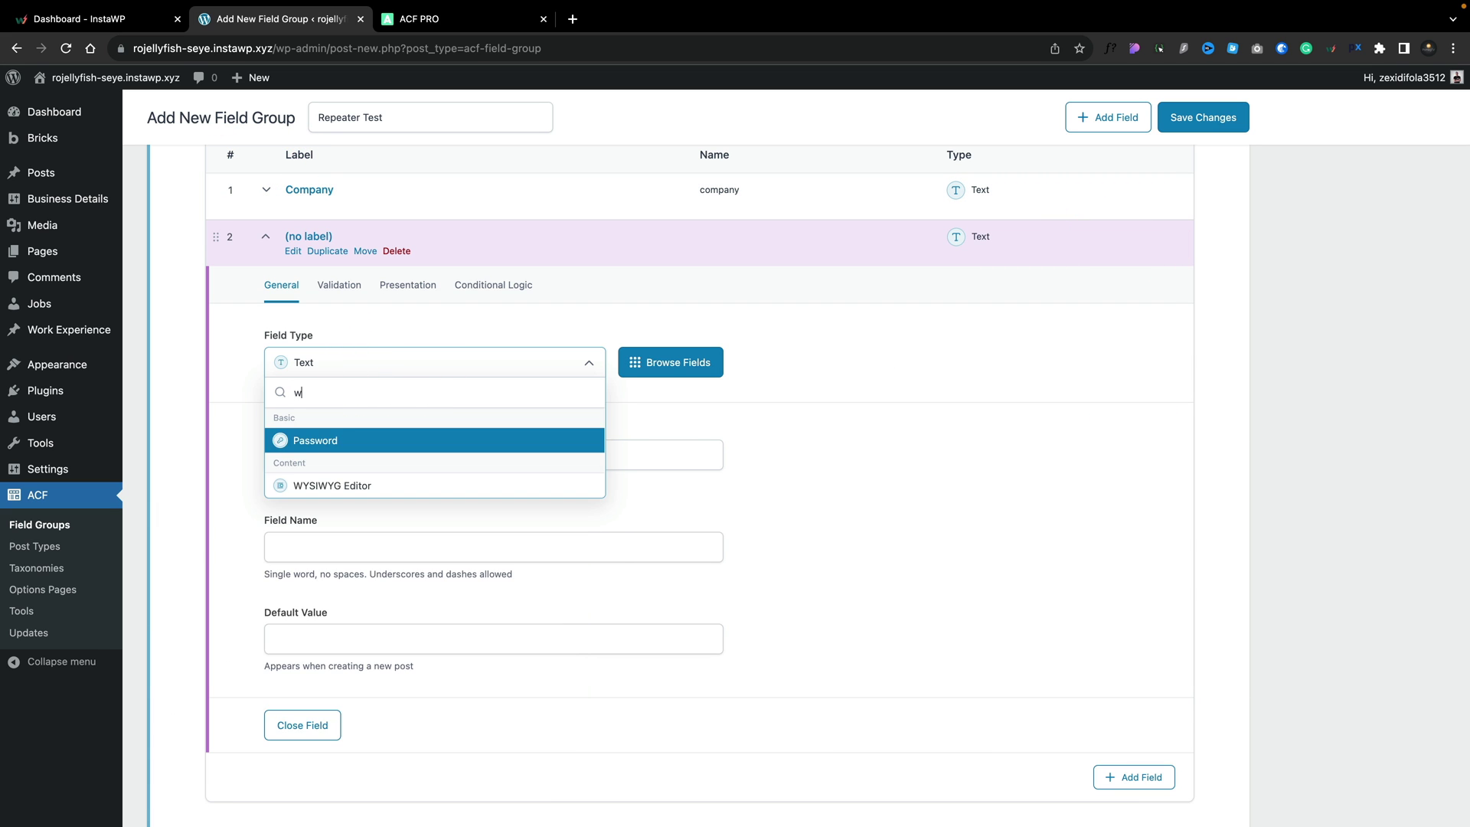
text(ys)
click(333, 442)
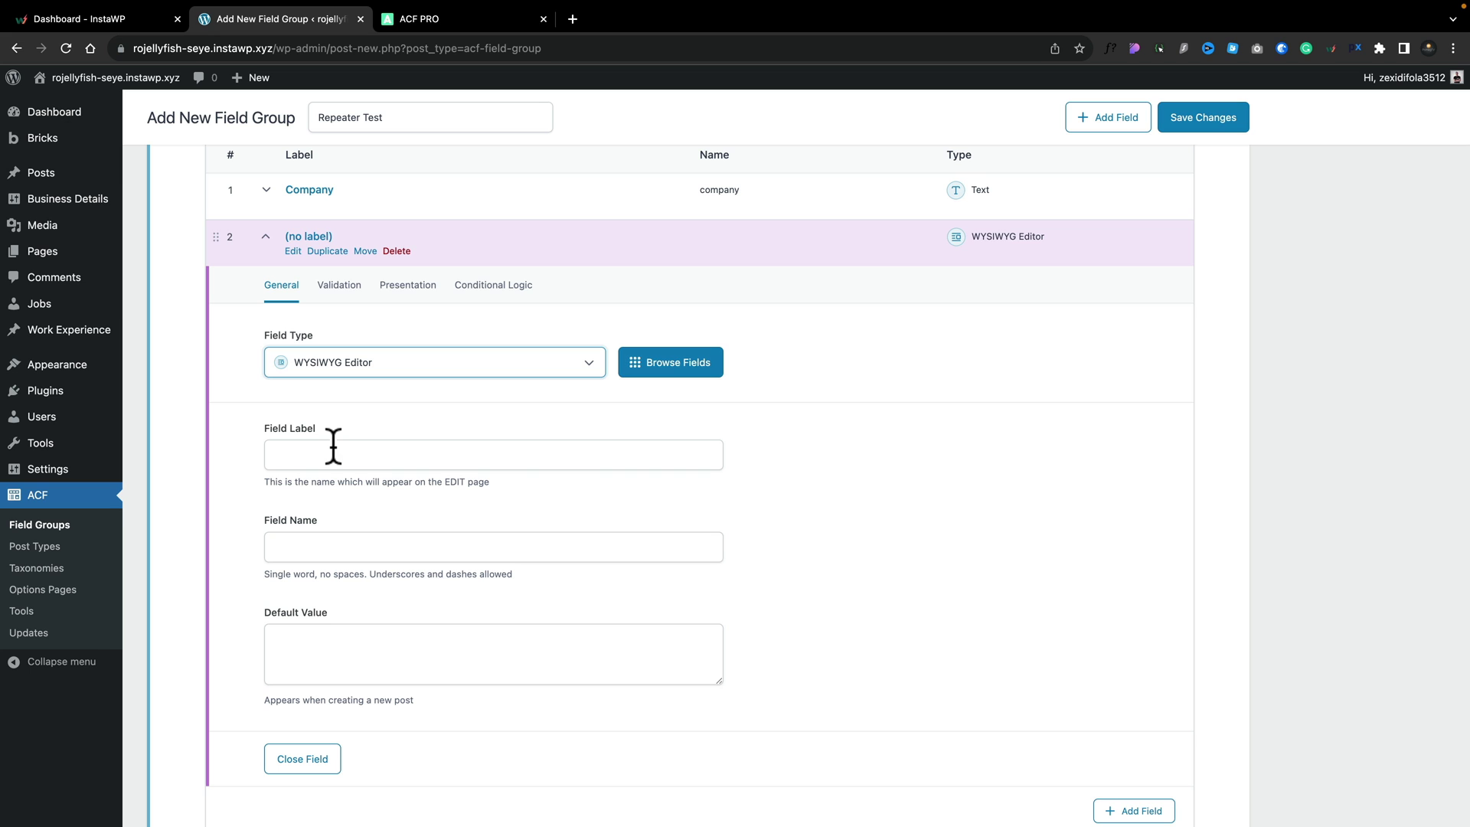
click(373, 459)
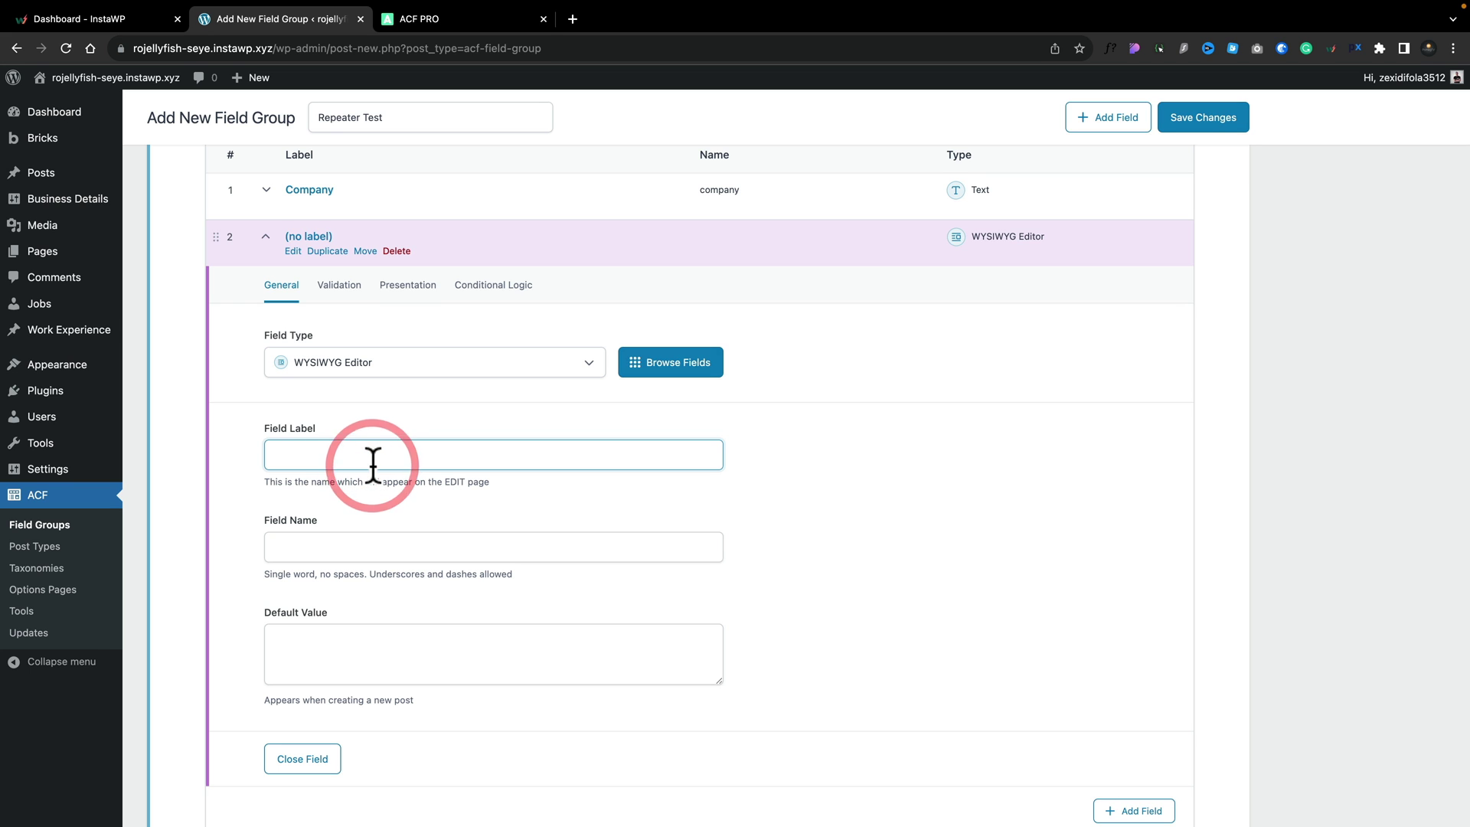
text(Job Description)
click(373, 540)
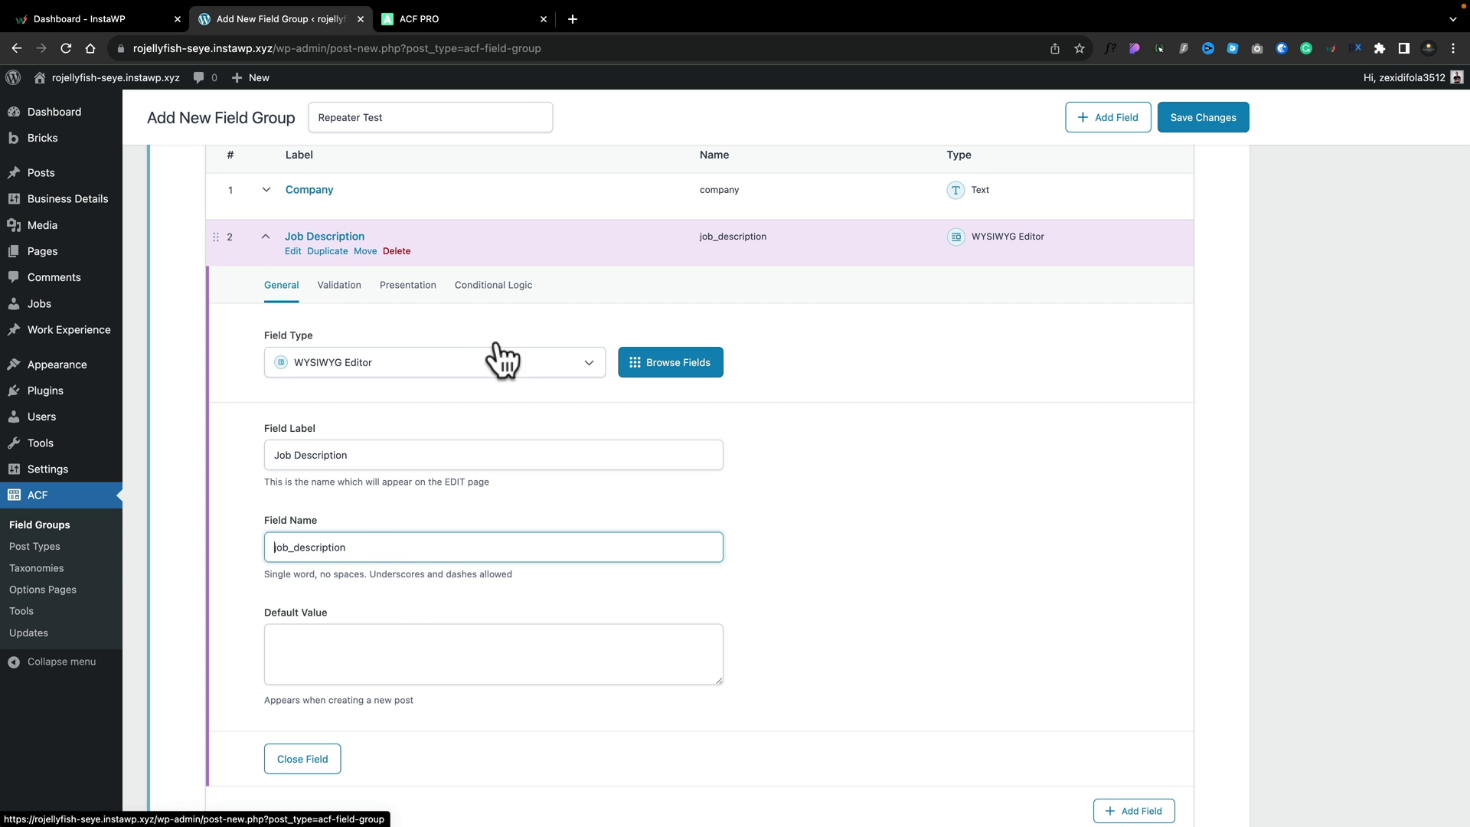
click(266, 238)
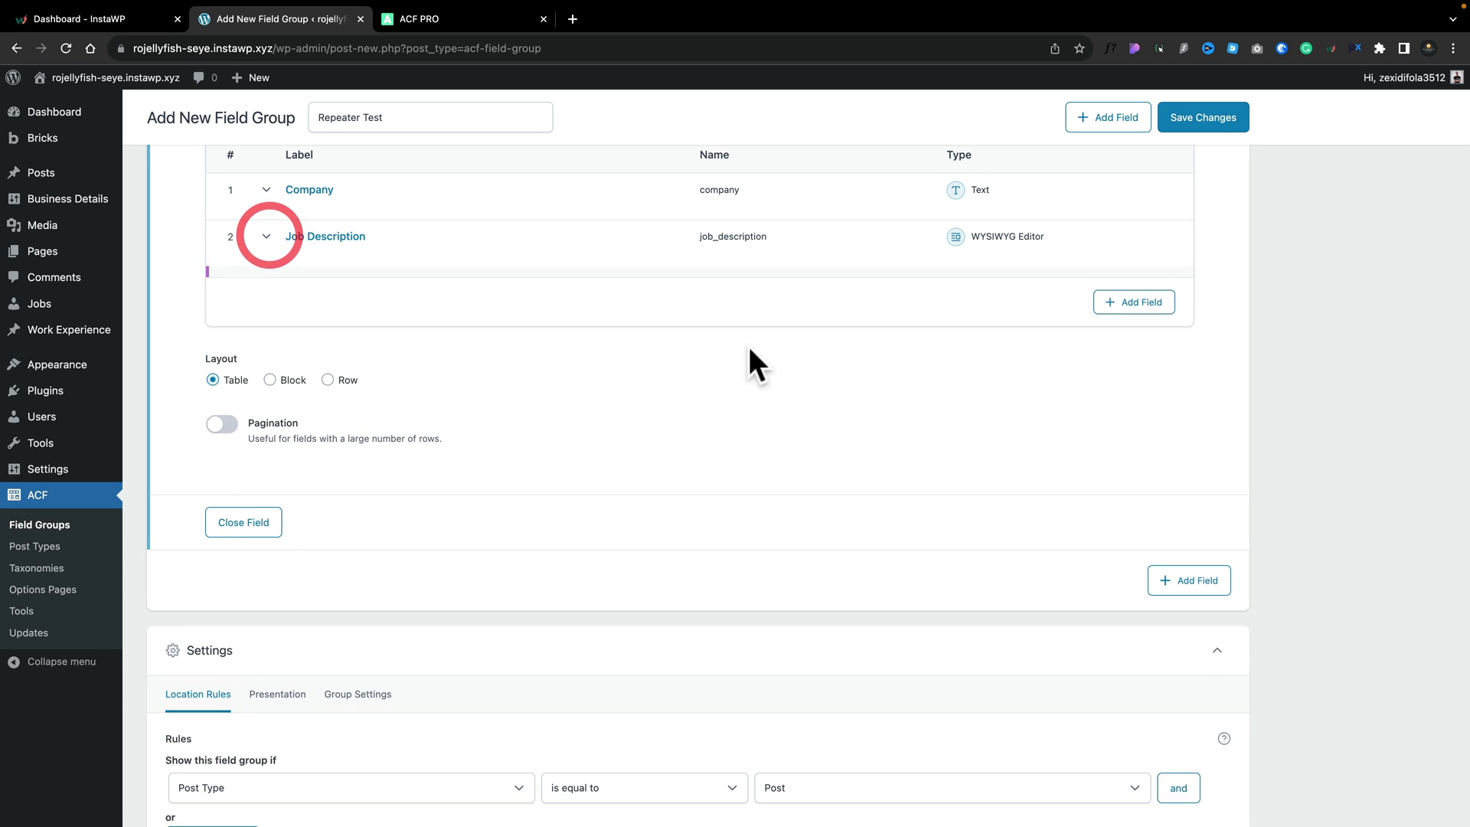
Step: Add a third sub field of type Number labelled 'Salary' (name salary)
click(1119, 291)
click(417, 398)
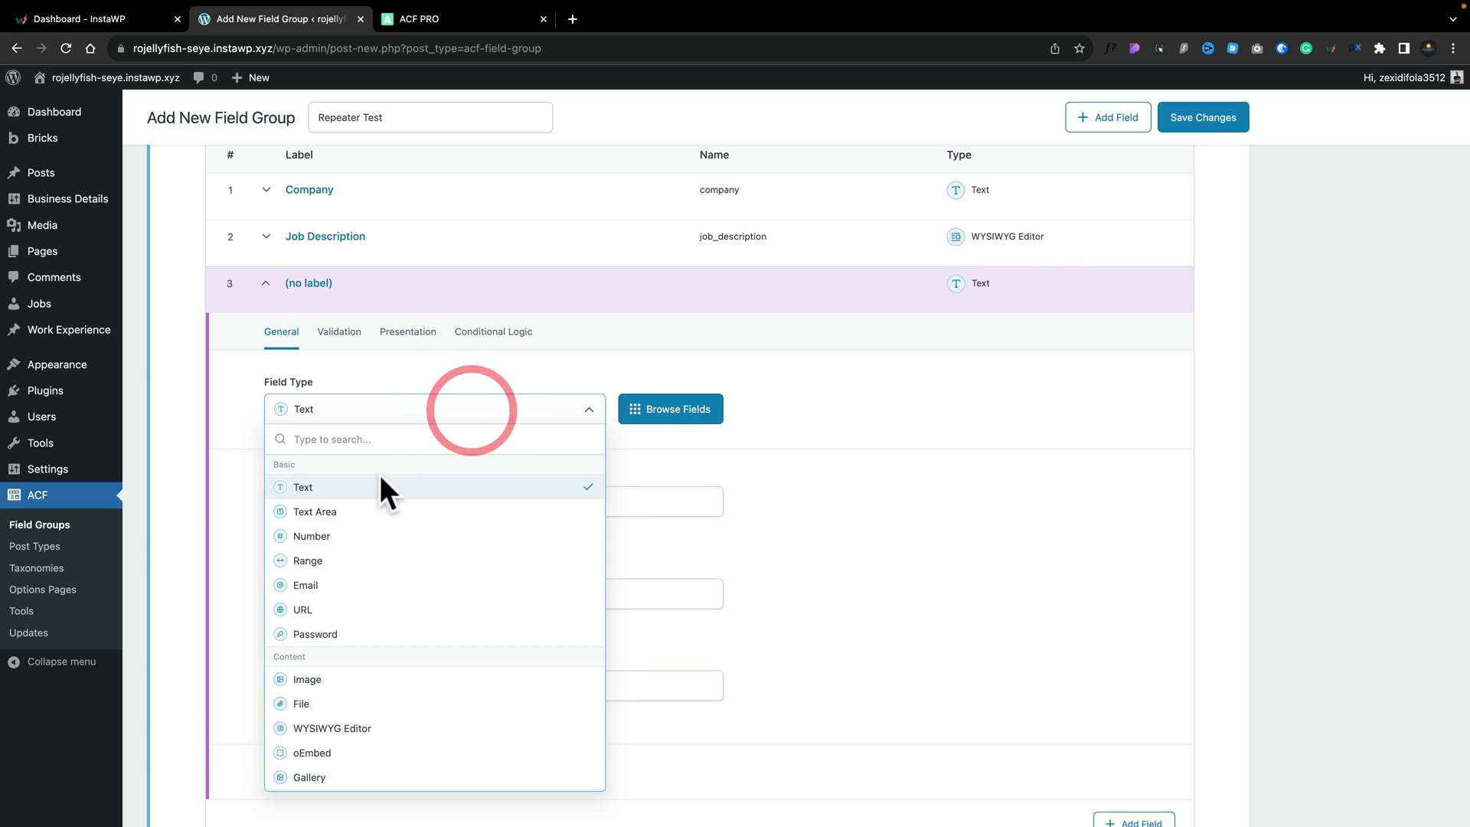
click(337, 532)
click(335, 506)
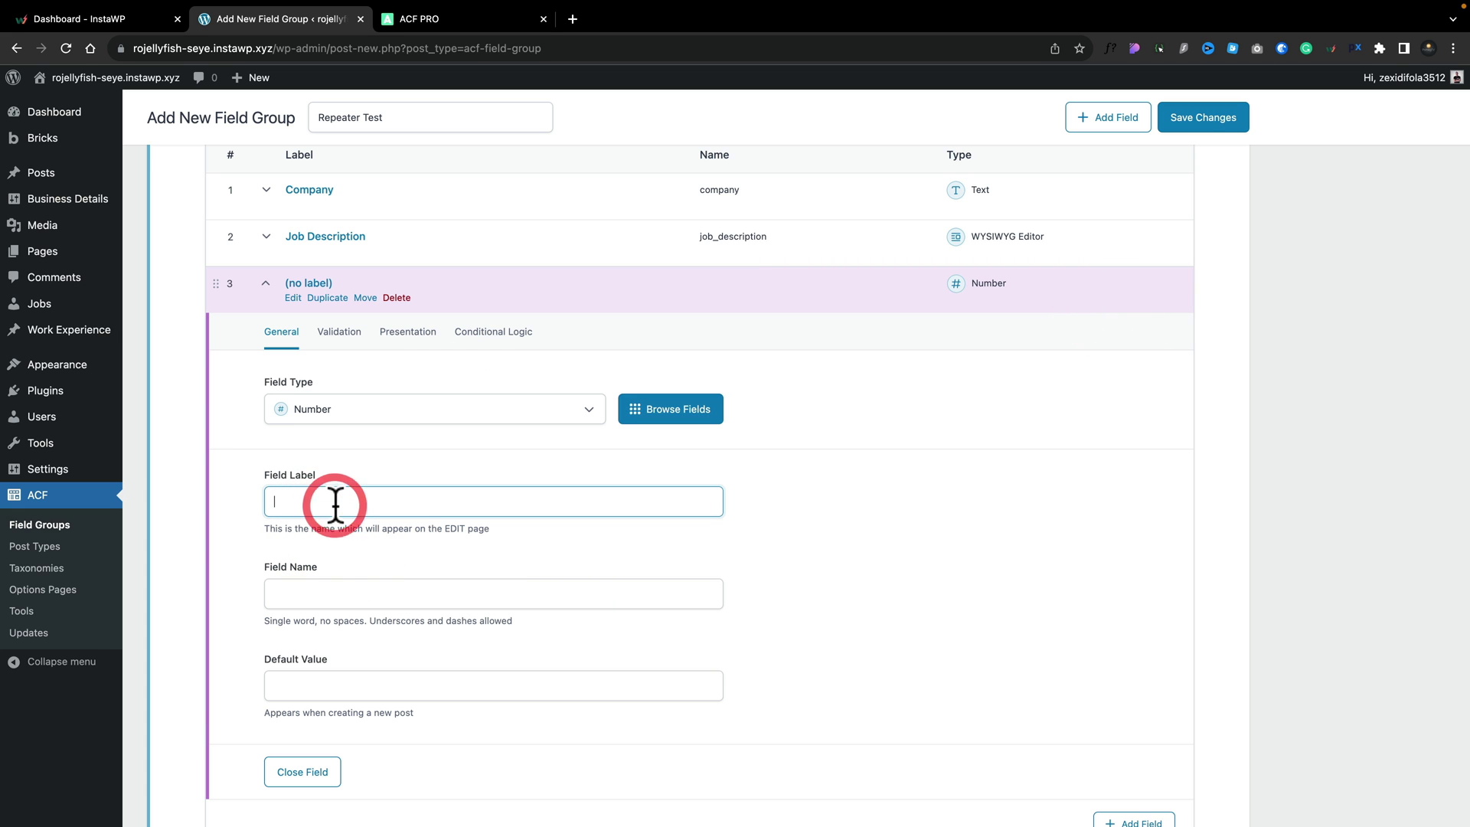
text(Salary)
click(299, 594)
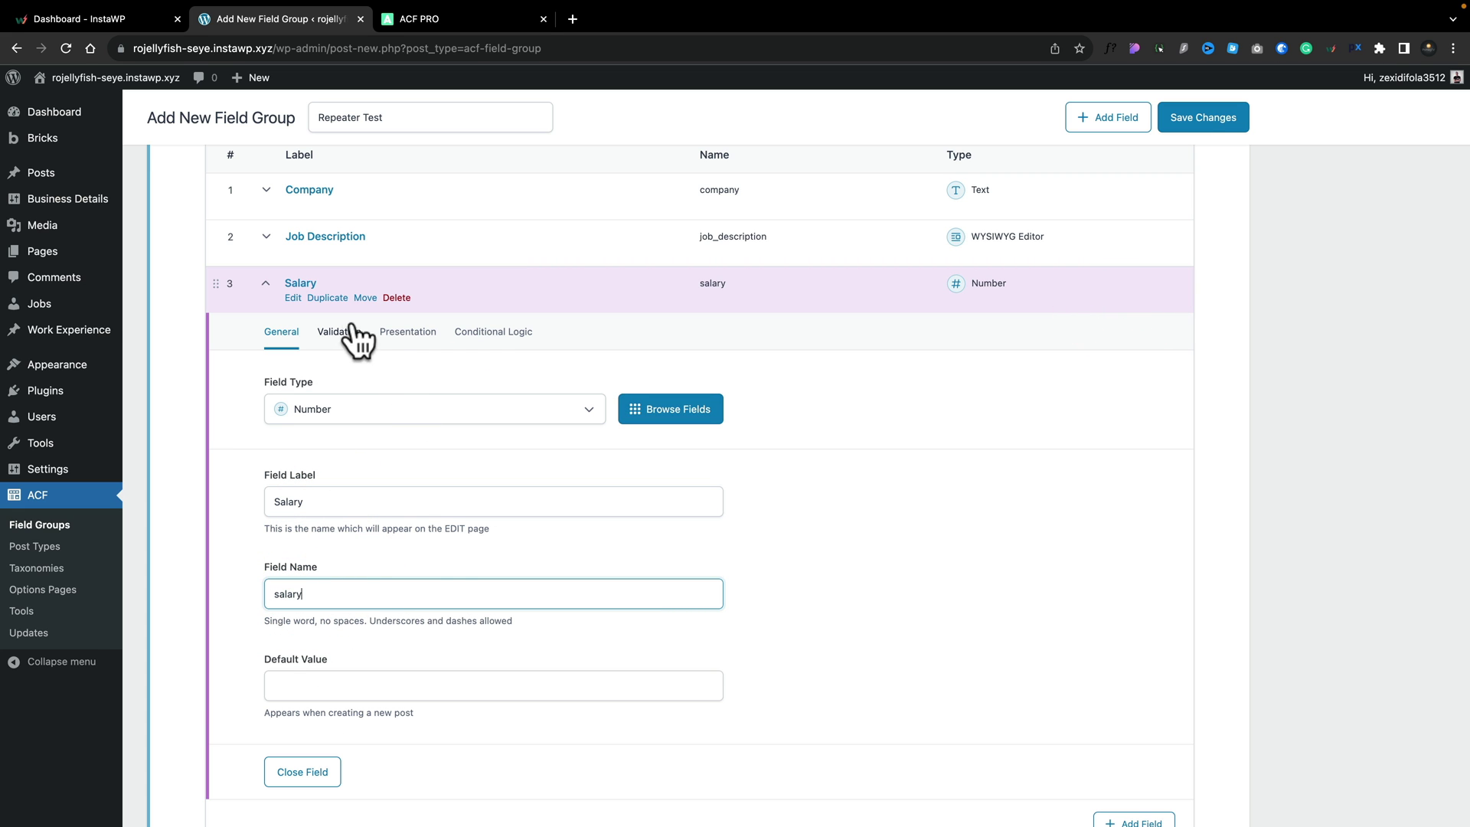
Step: Give Salary a £ prepend in its Presentation settings and collapse it
click(405, 334)
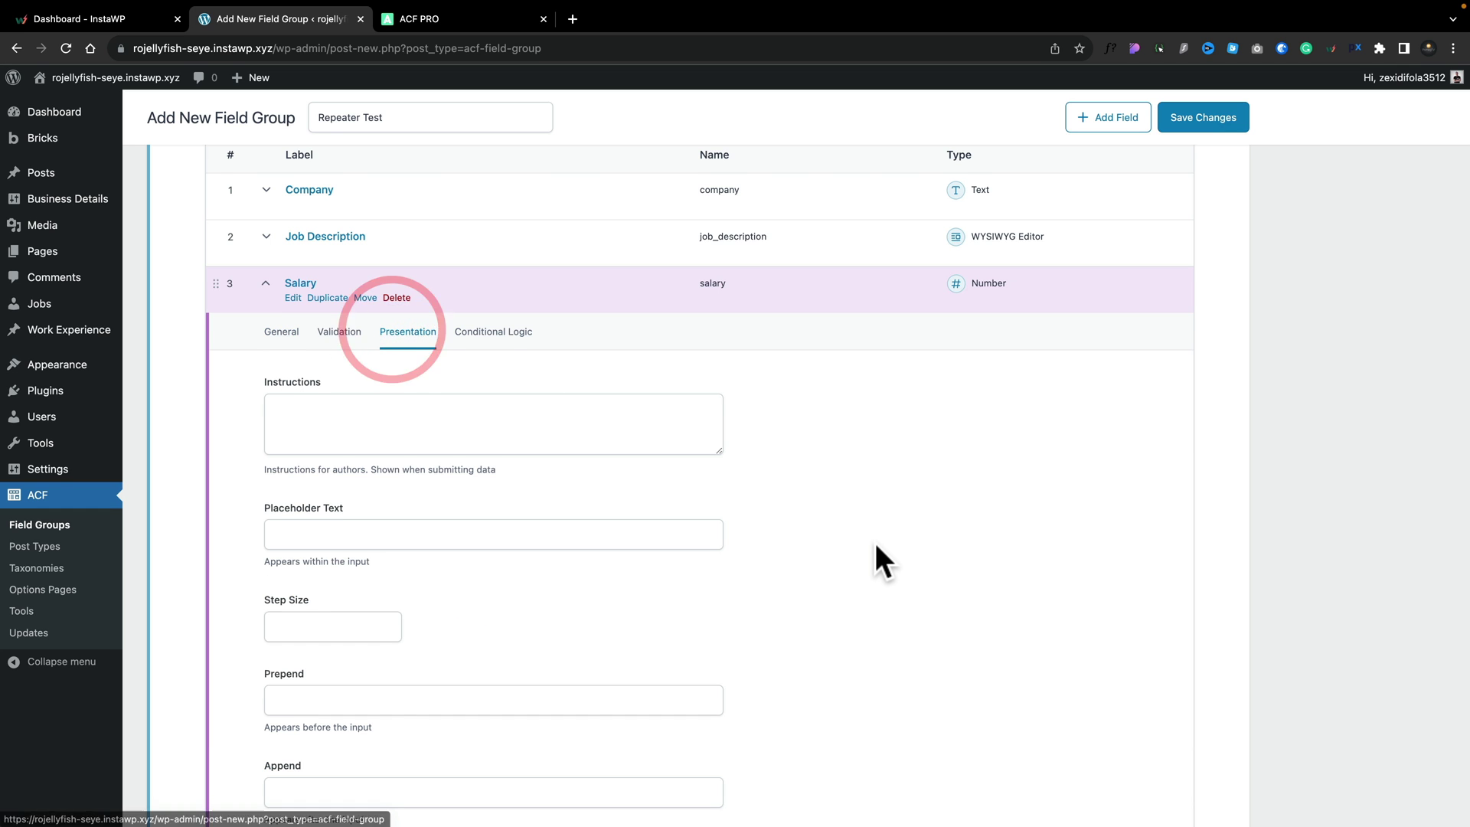
scroll(875, 544, down, 2)
scroll(876, 544, down, 2)
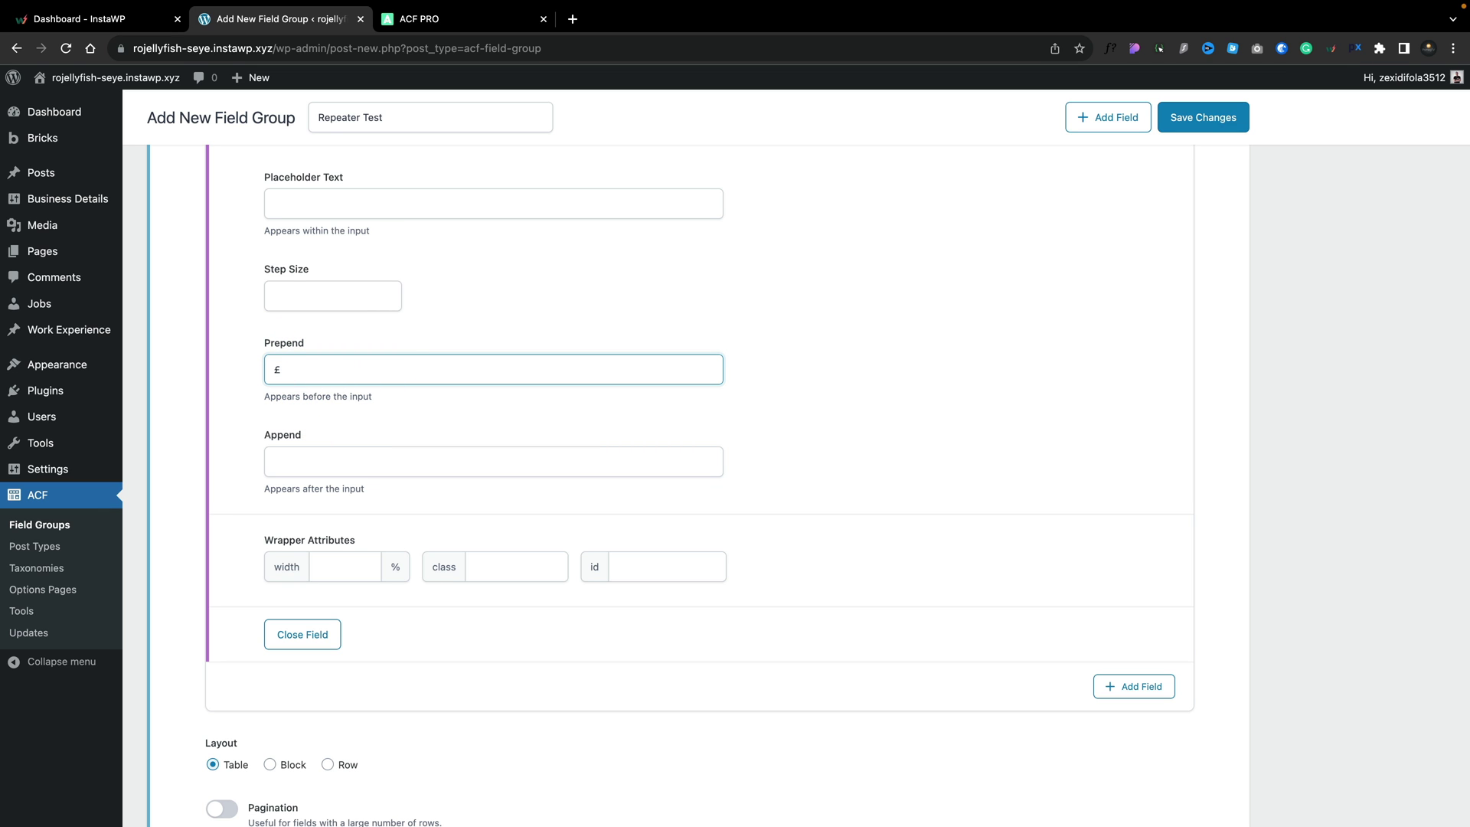
scroll(803, 428, up, 5)
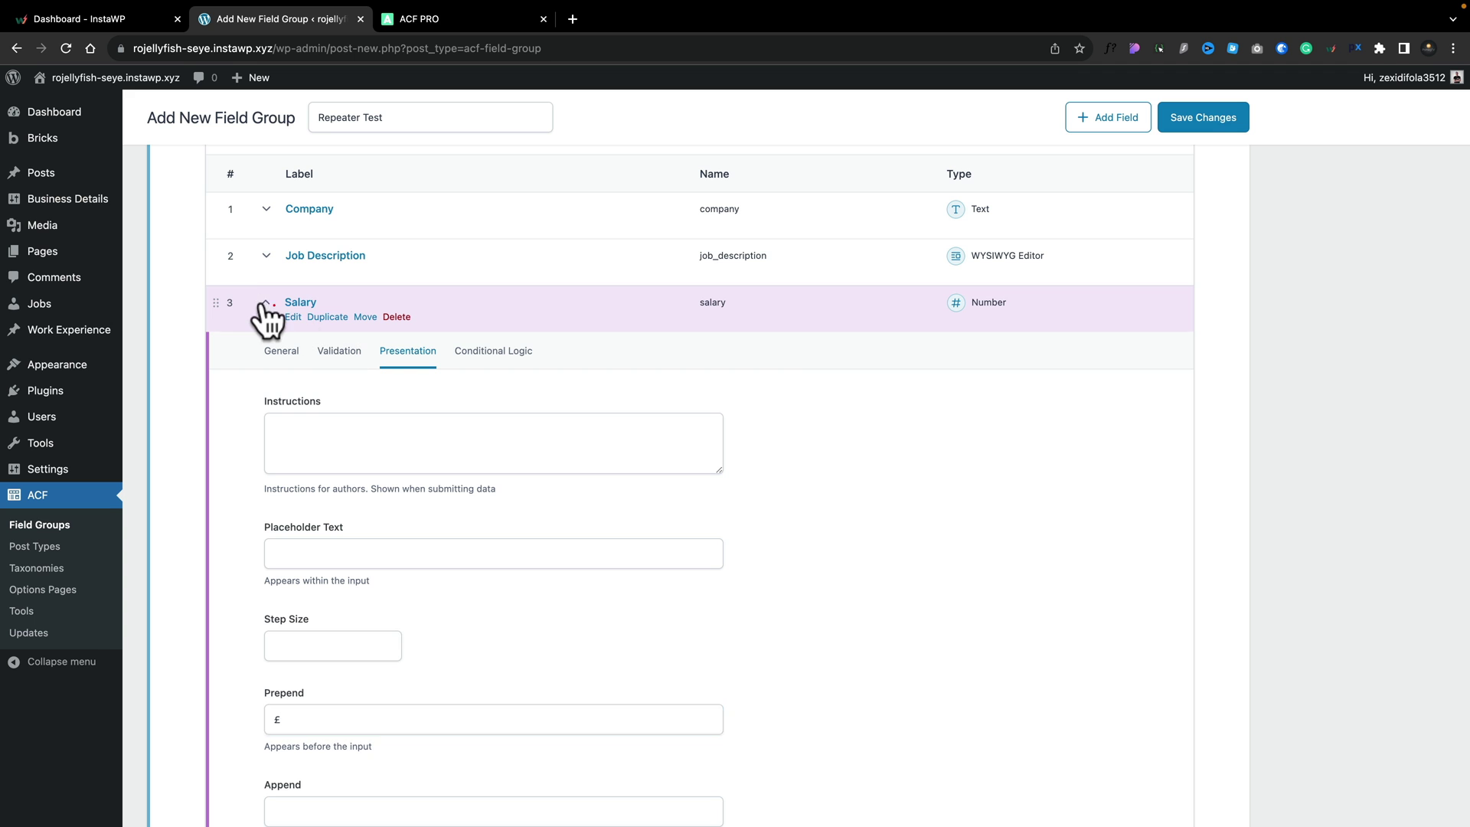
click(263, 303)
scroll(737, 494, up, 3)
scroll(738, 494, up, 1)
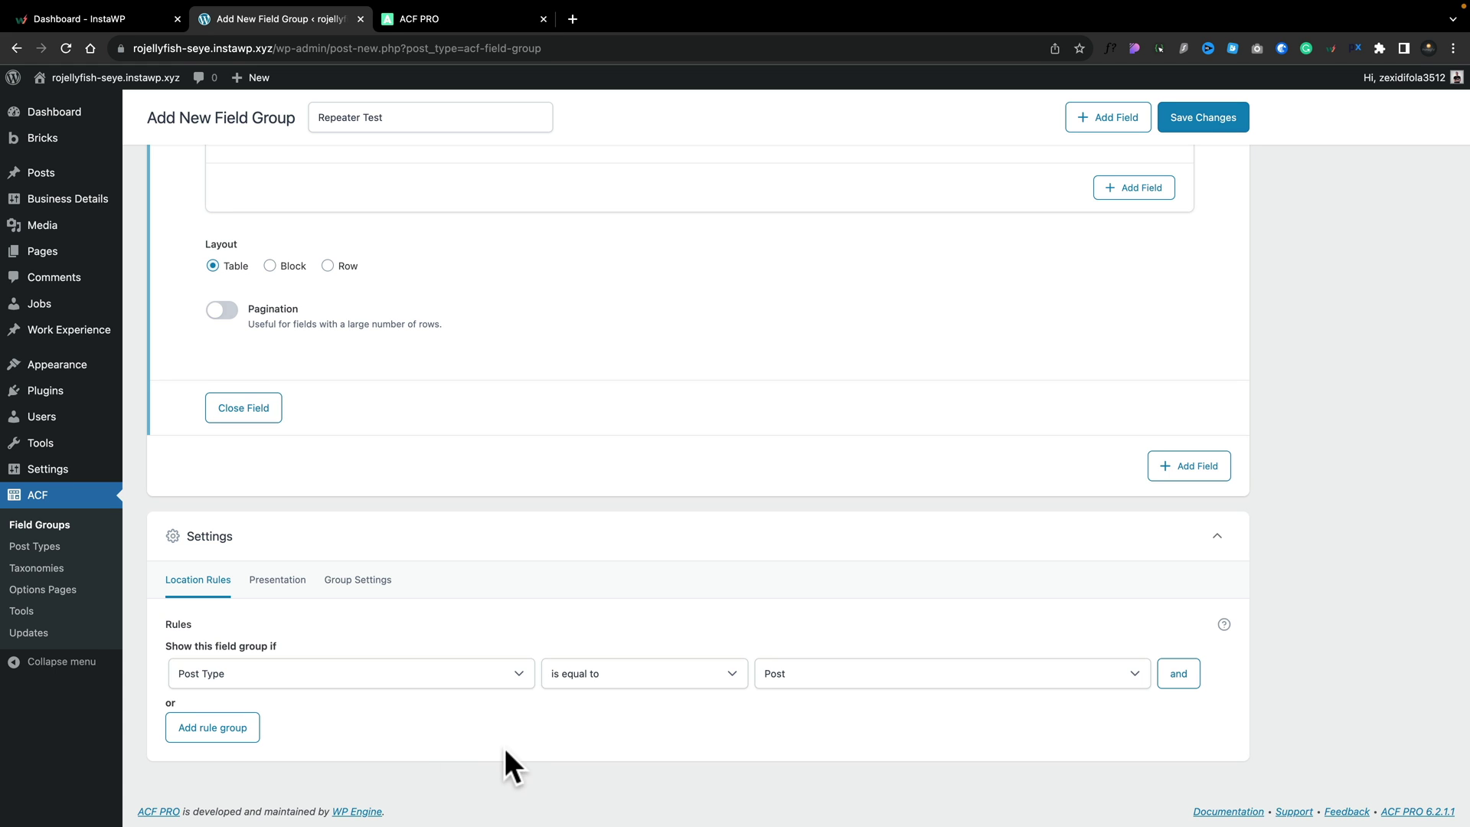
click(811, 671)
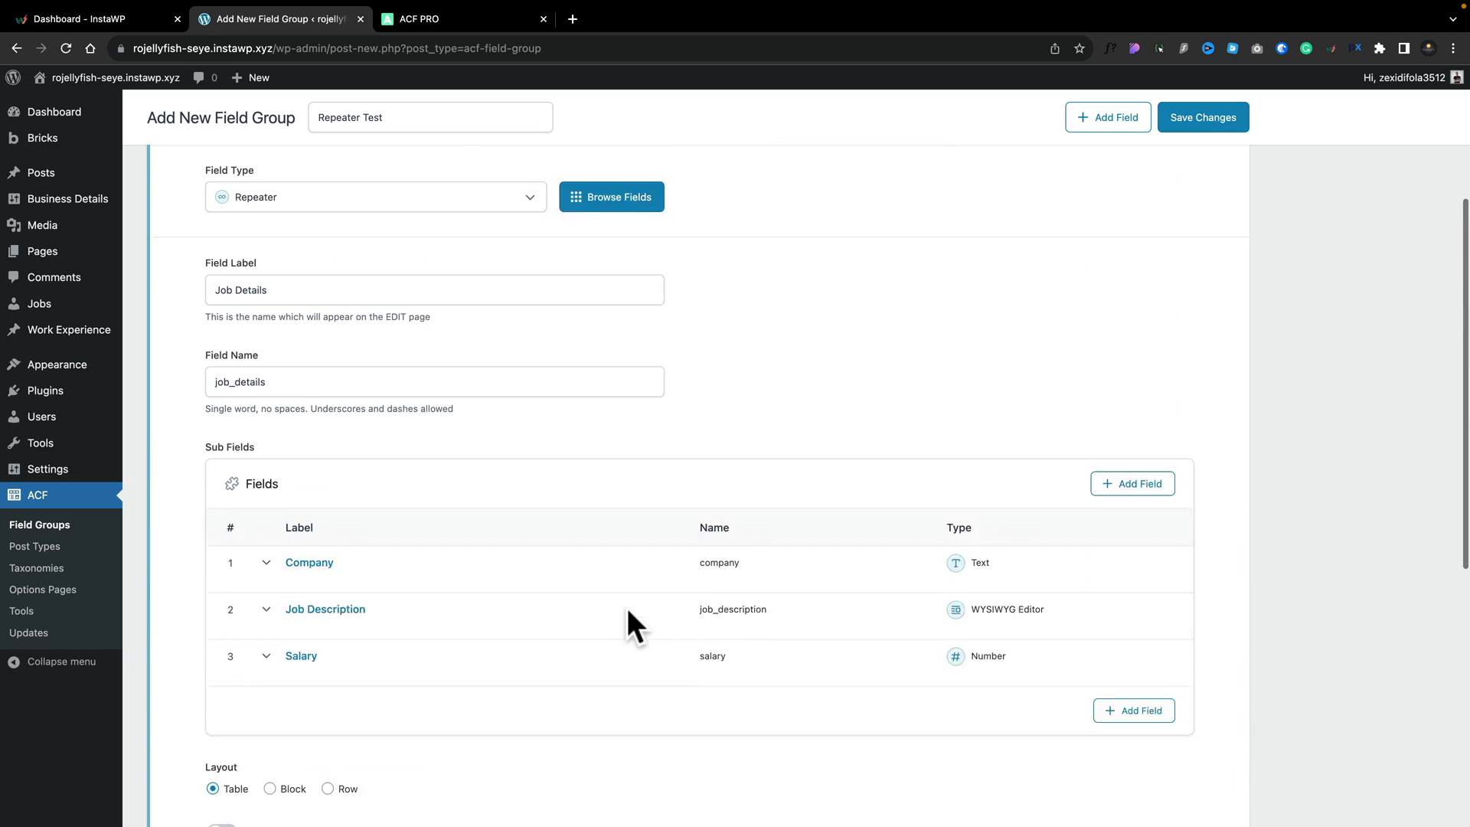
Step: Save the Repeater Test field group and go to the All Work Experience posts list
scroll(627, 608, up, 2)
click(1200, 121)
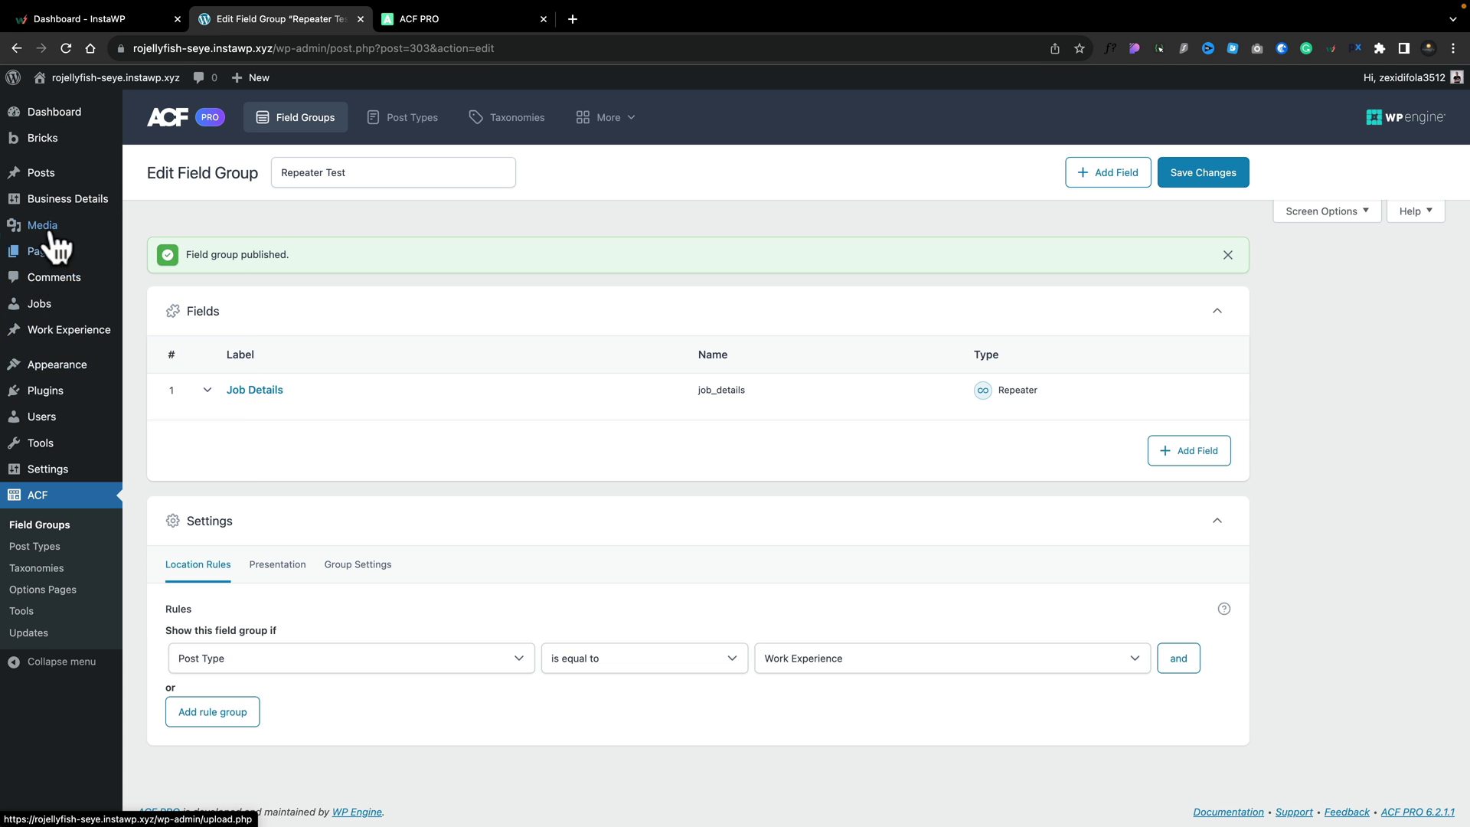
mouse_move(46, 335)
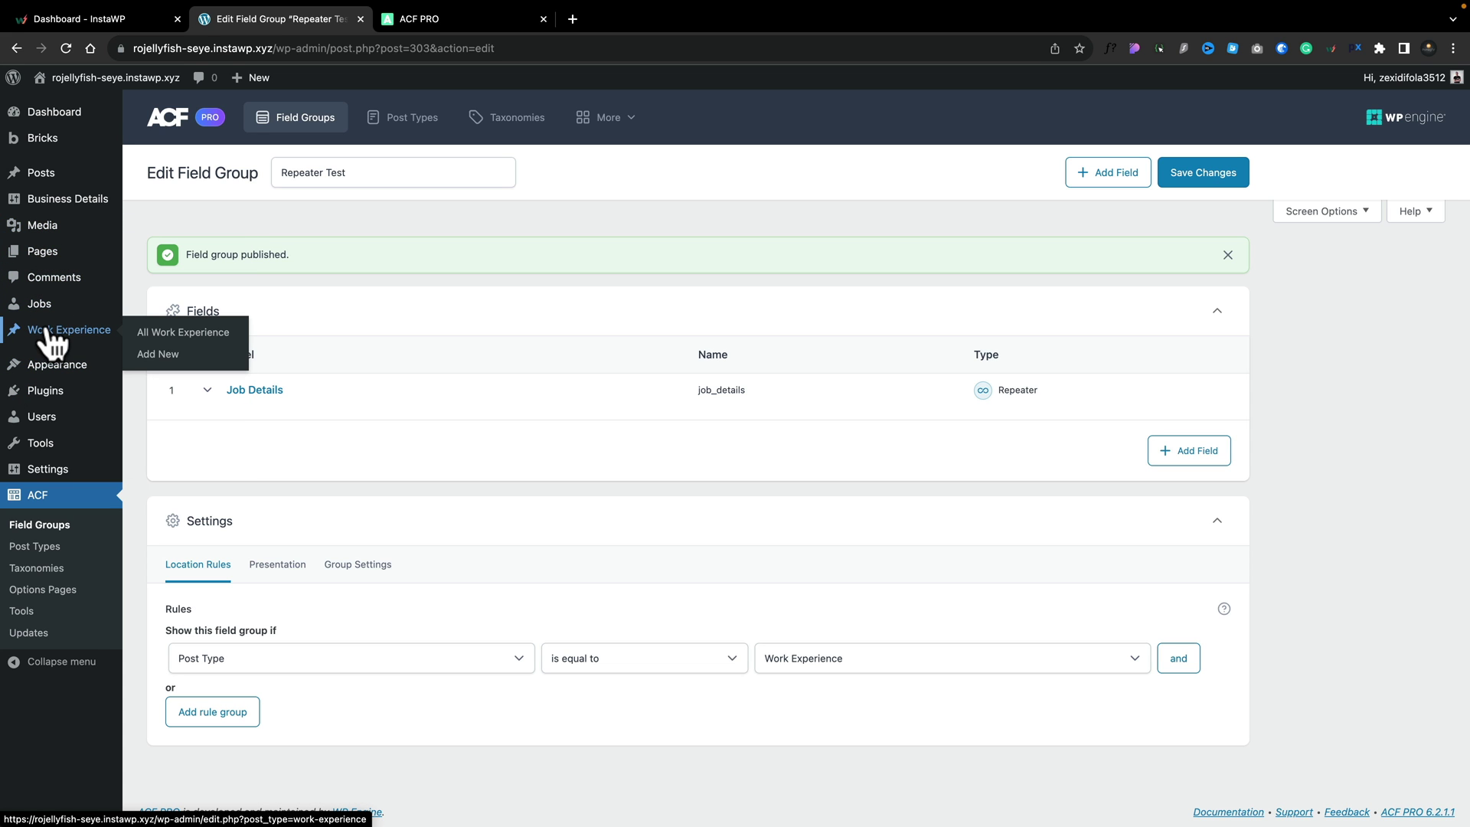
shift+super+click(153, 334)
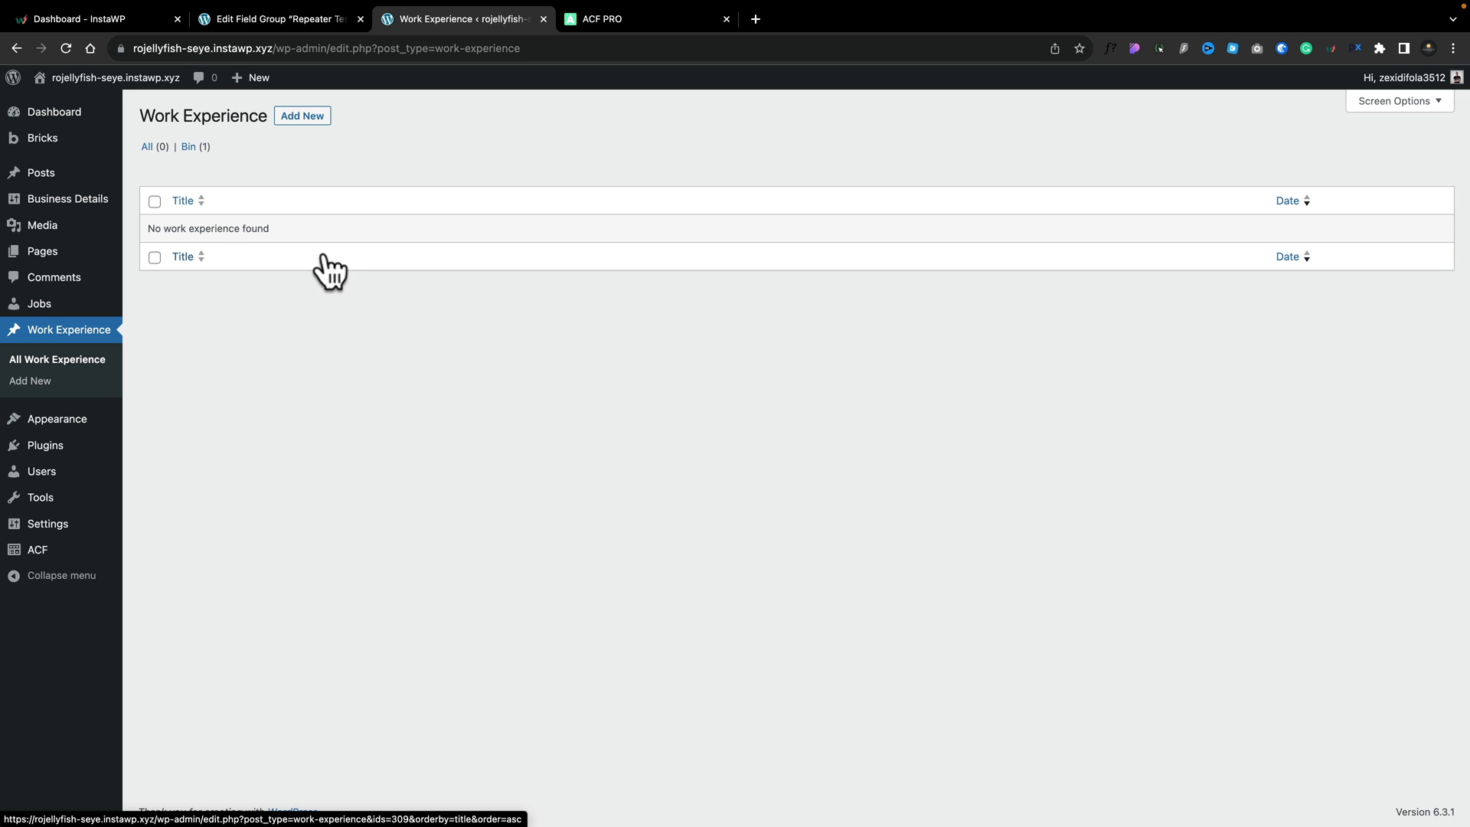
click(298, 119)
text(Paul C)
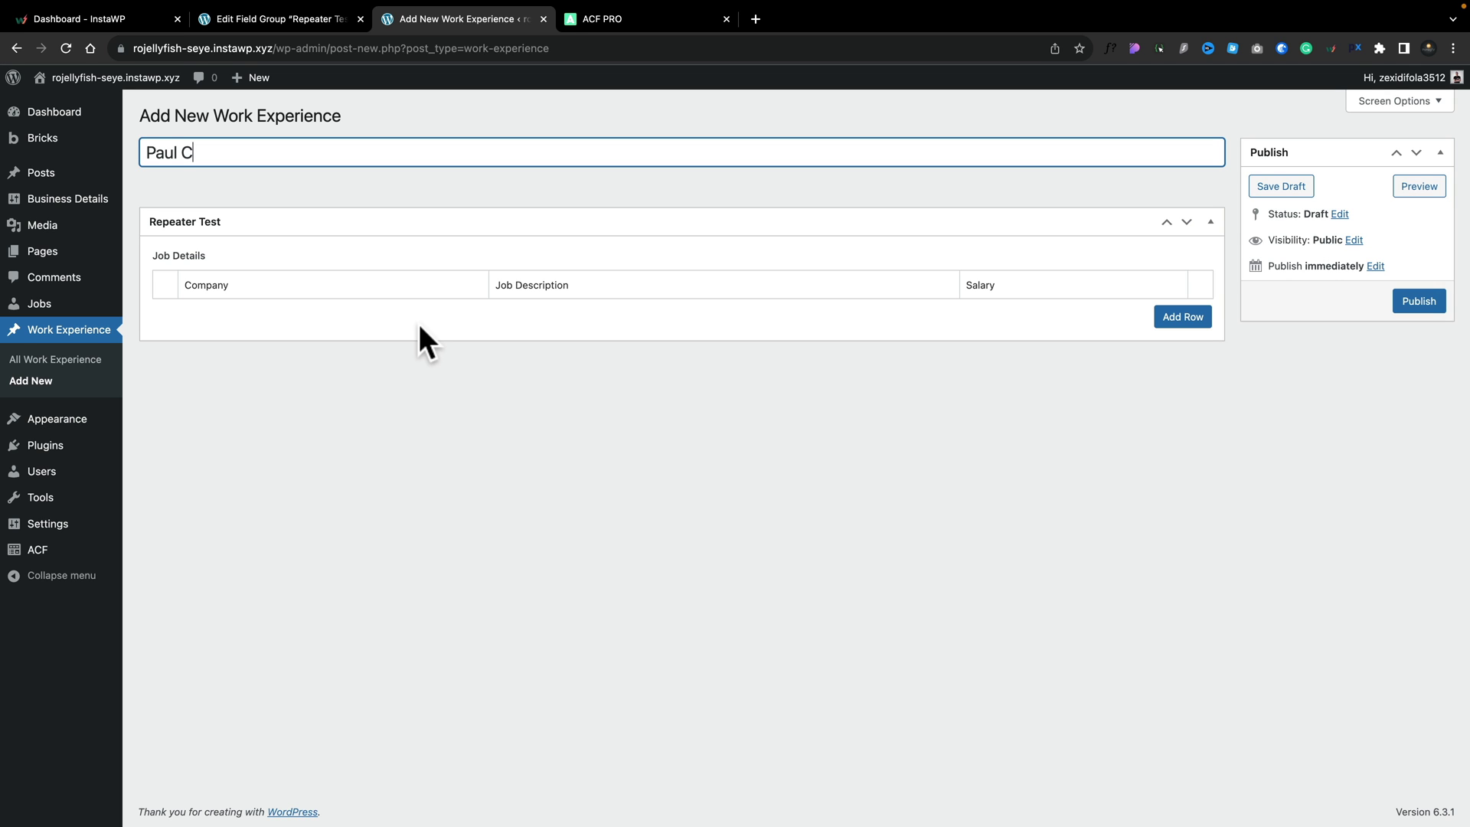
click(1184, 318)
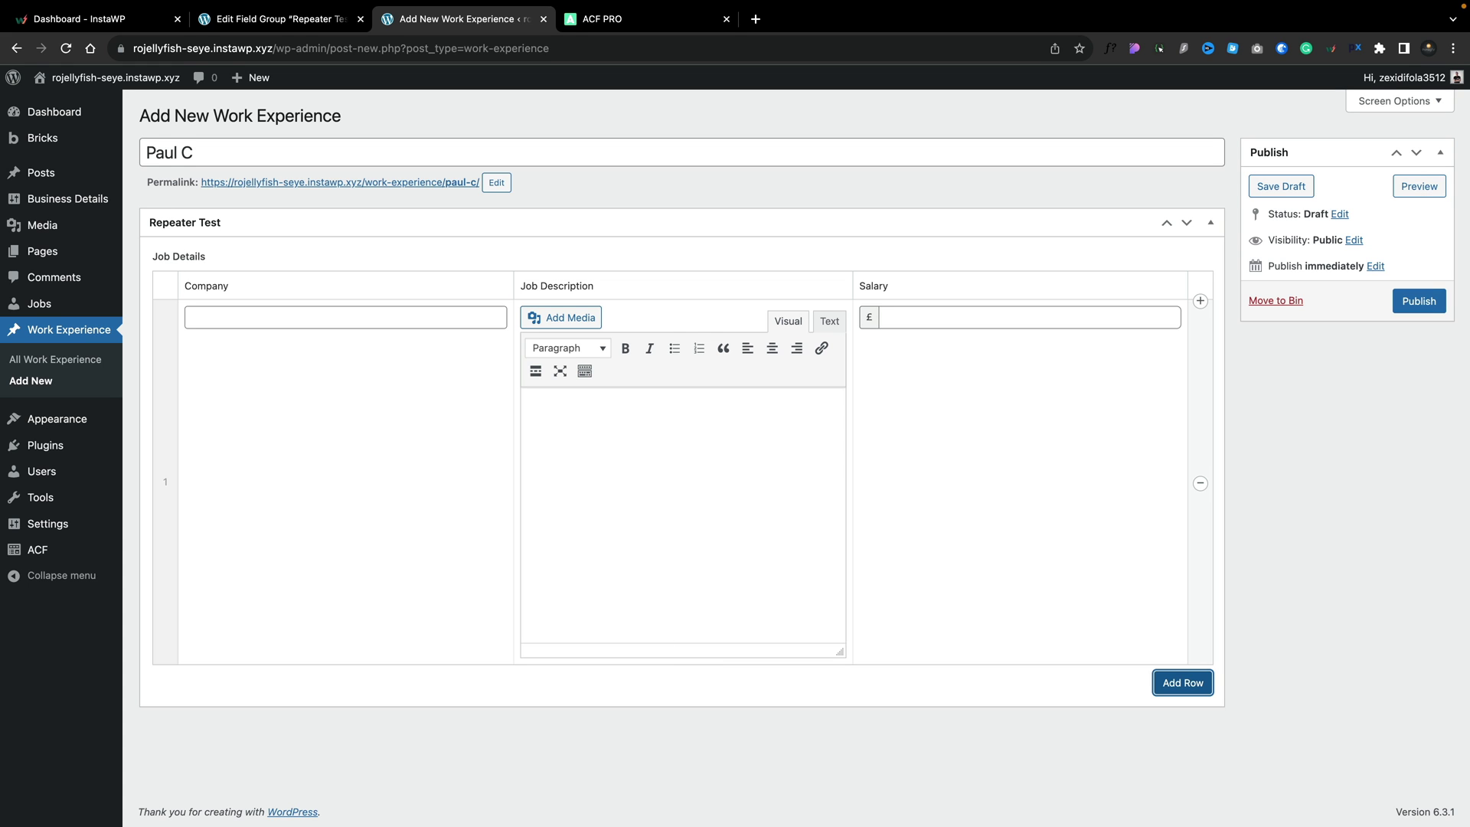
click(286, 318)
text(Google Inc)
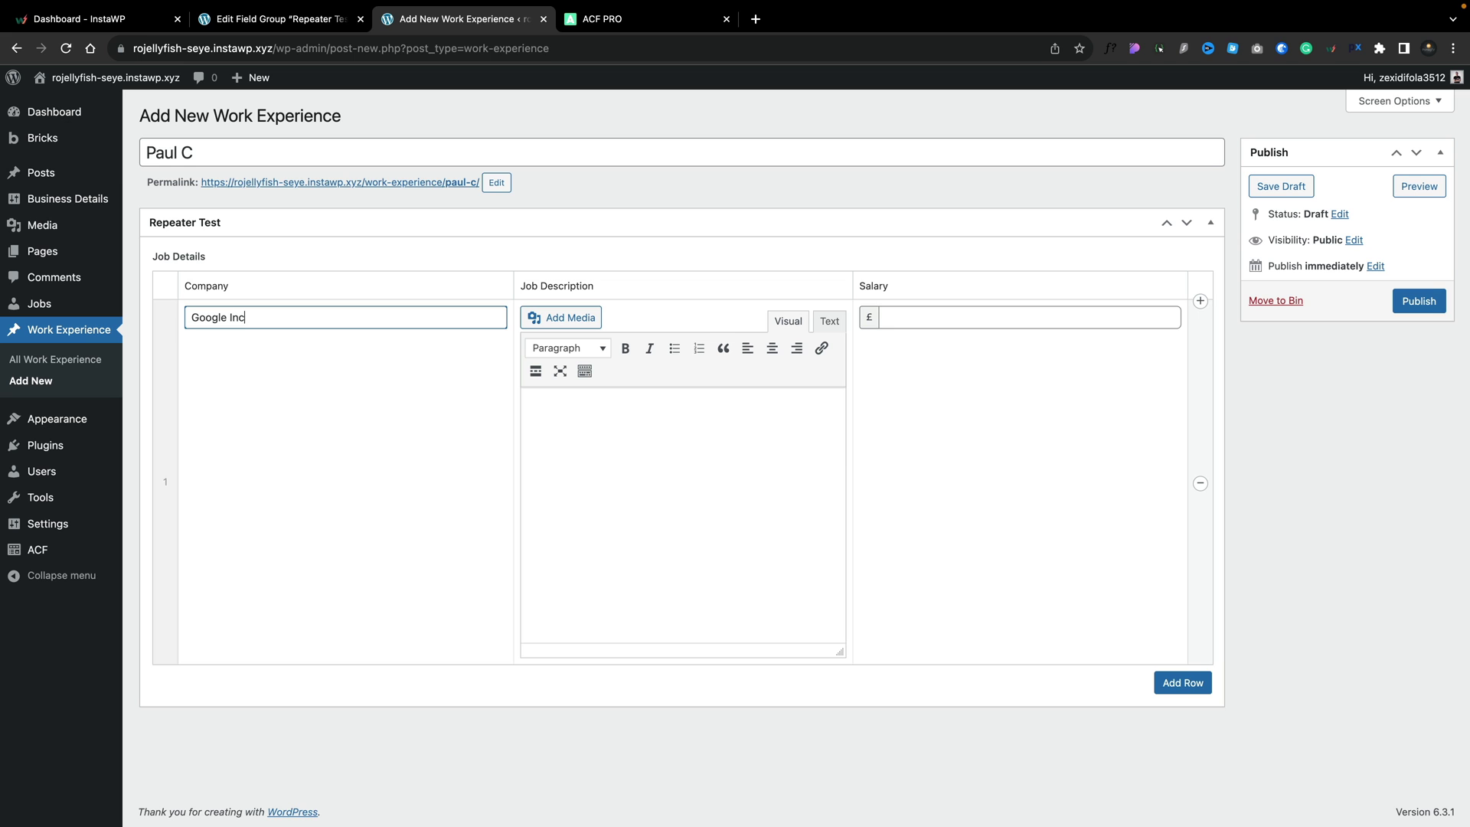
click(678, 433)
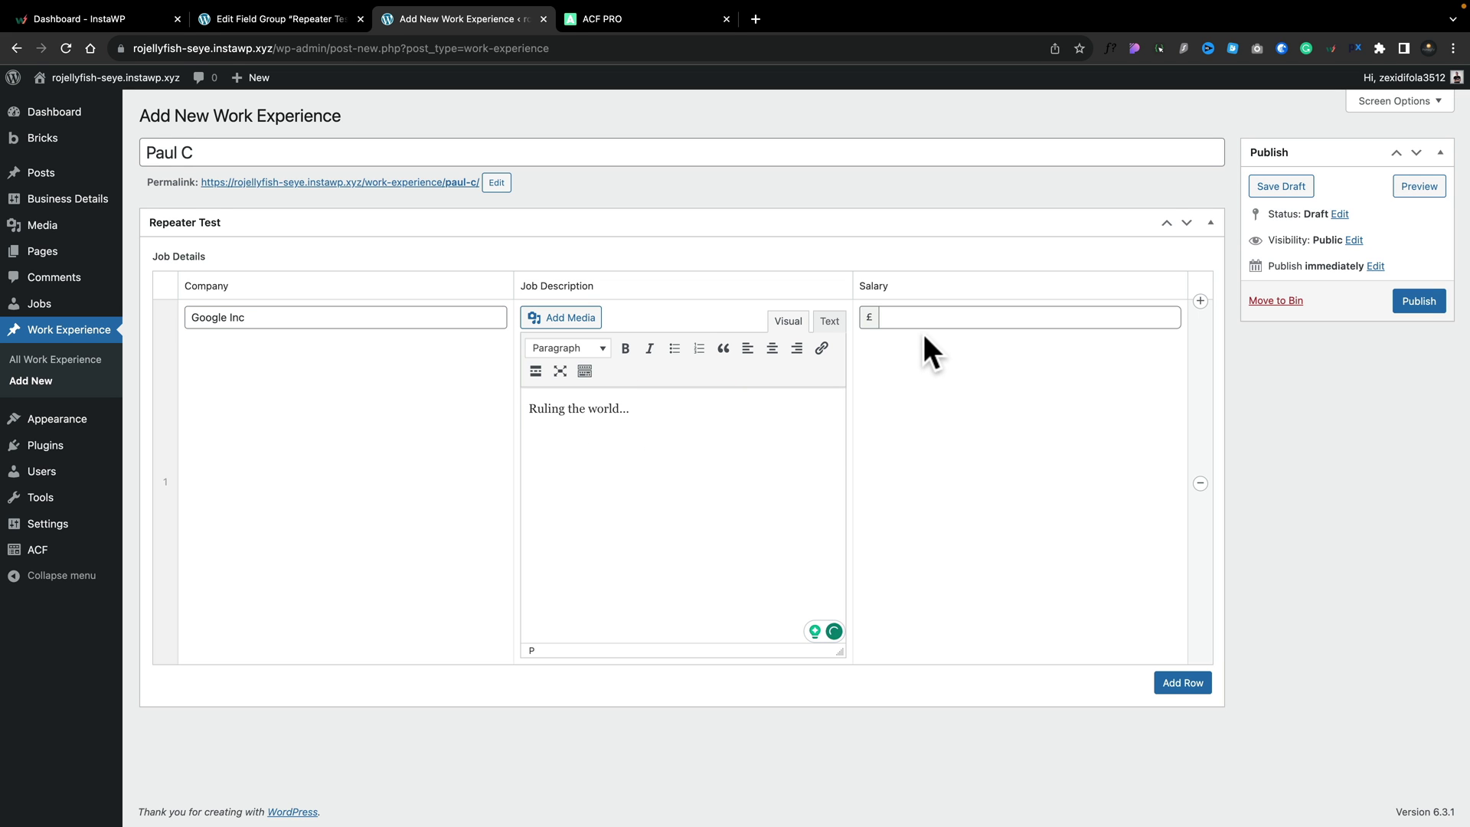
click(923, 314)
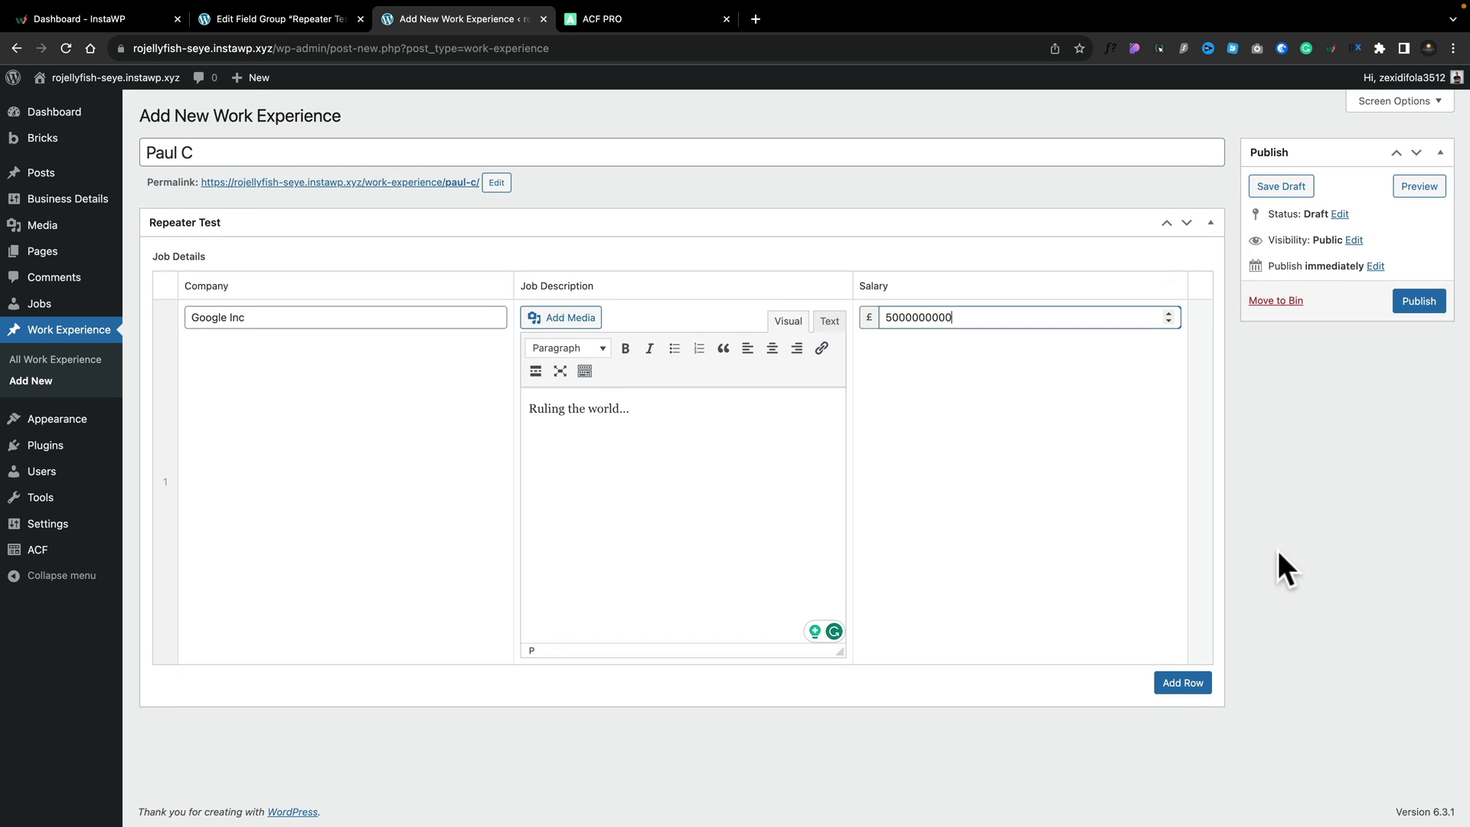
Step: Fill row 2 with Facebook, 'Destroying the world, one post at a time...' and salary 45000000
click(1182, 684)
scroll(1289, 622, down, 4)
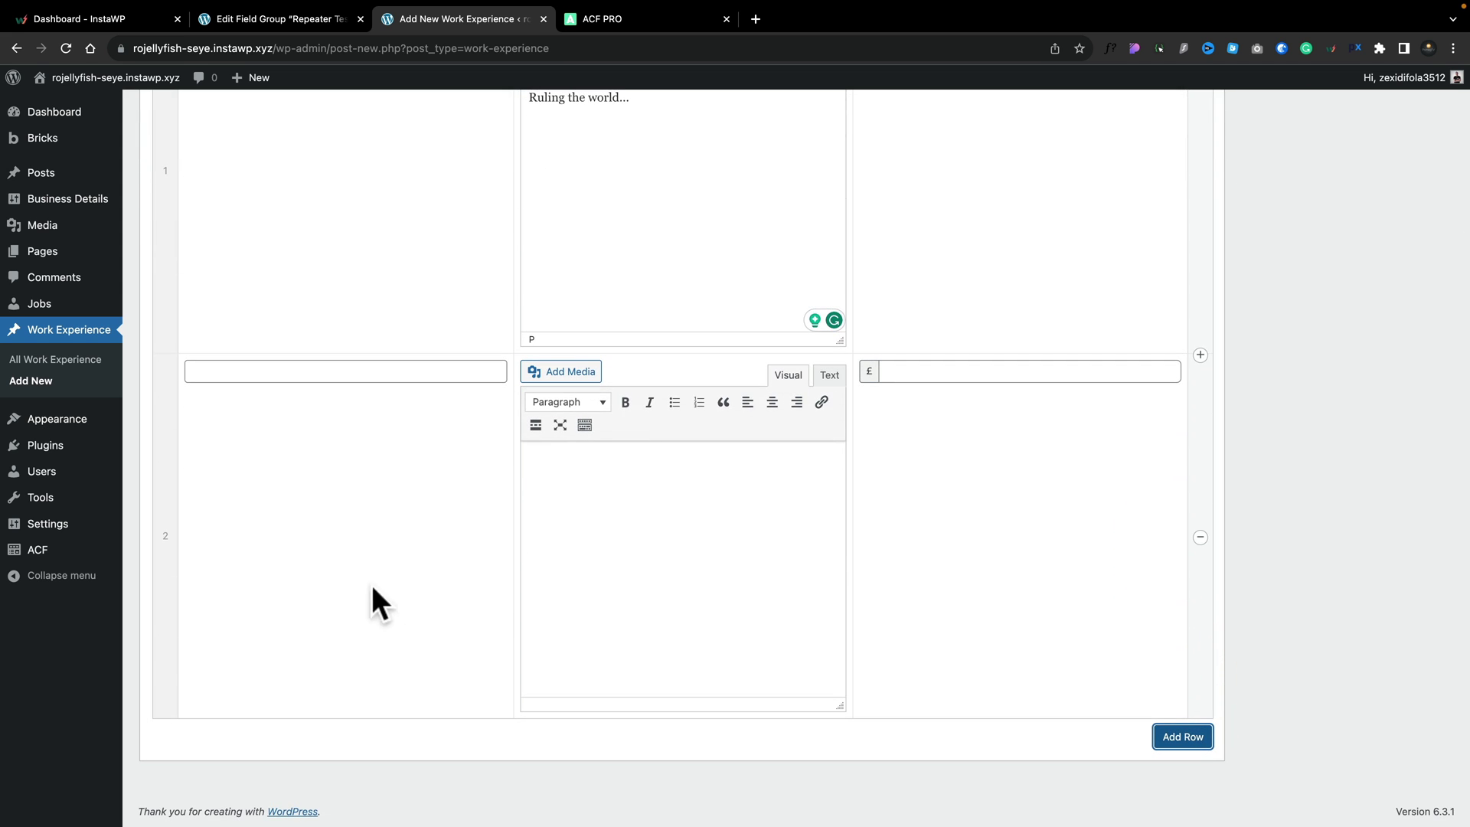
click(293, 372)
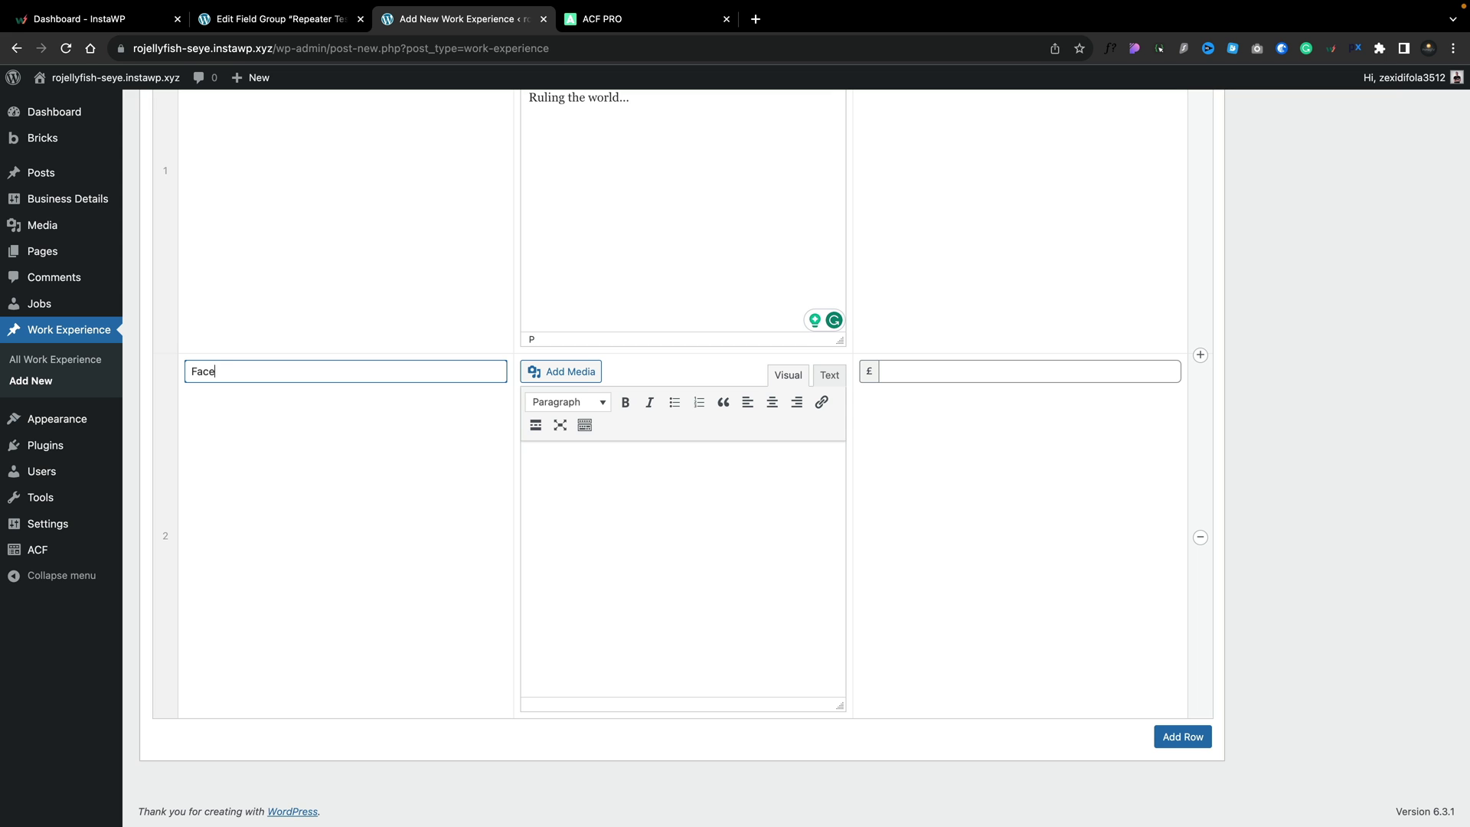
click(774, 463)
text(Destroying the world, one post at a time...)
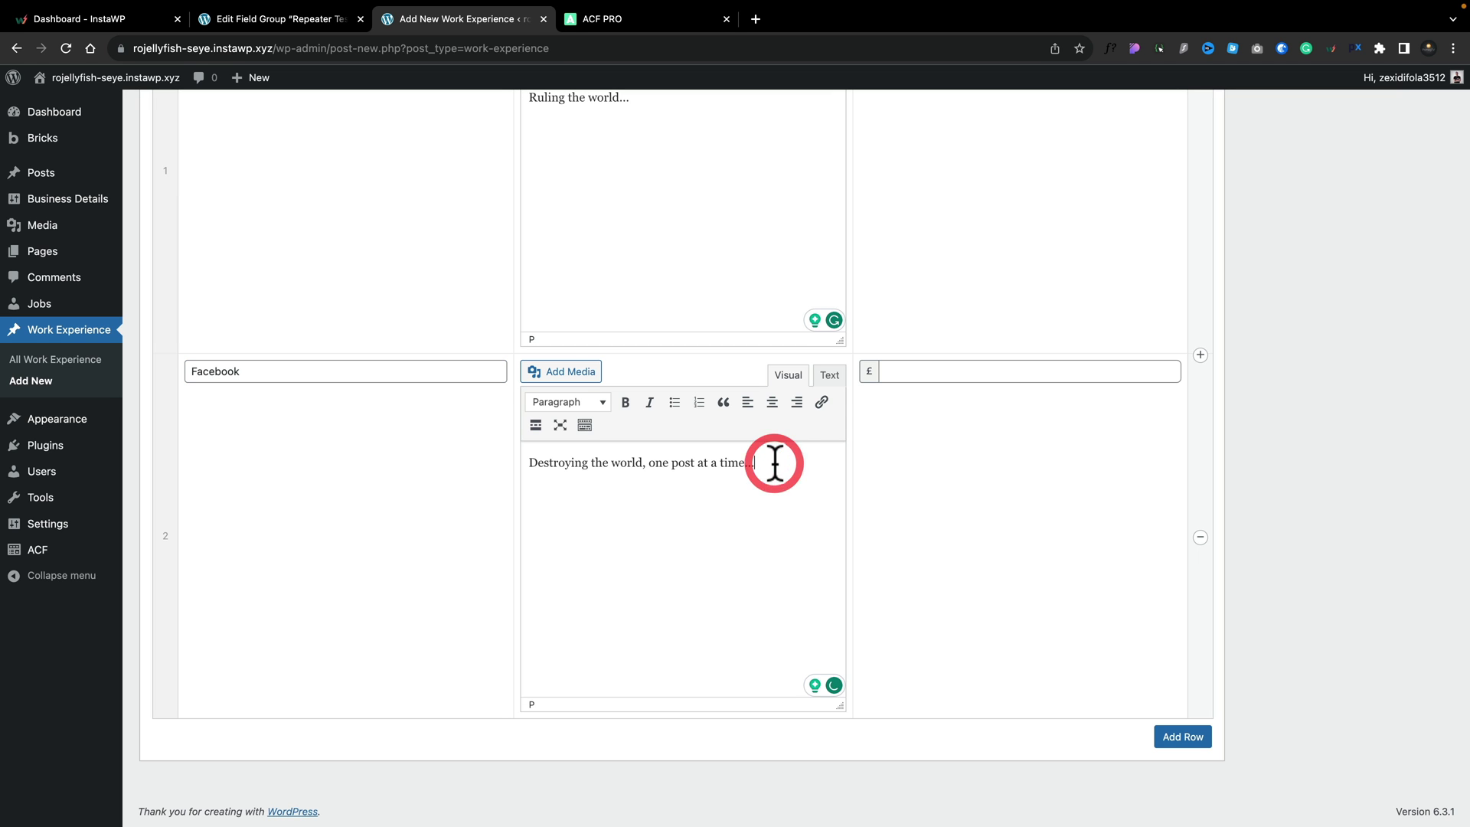
click(1031, 396)
click(1020, 372)
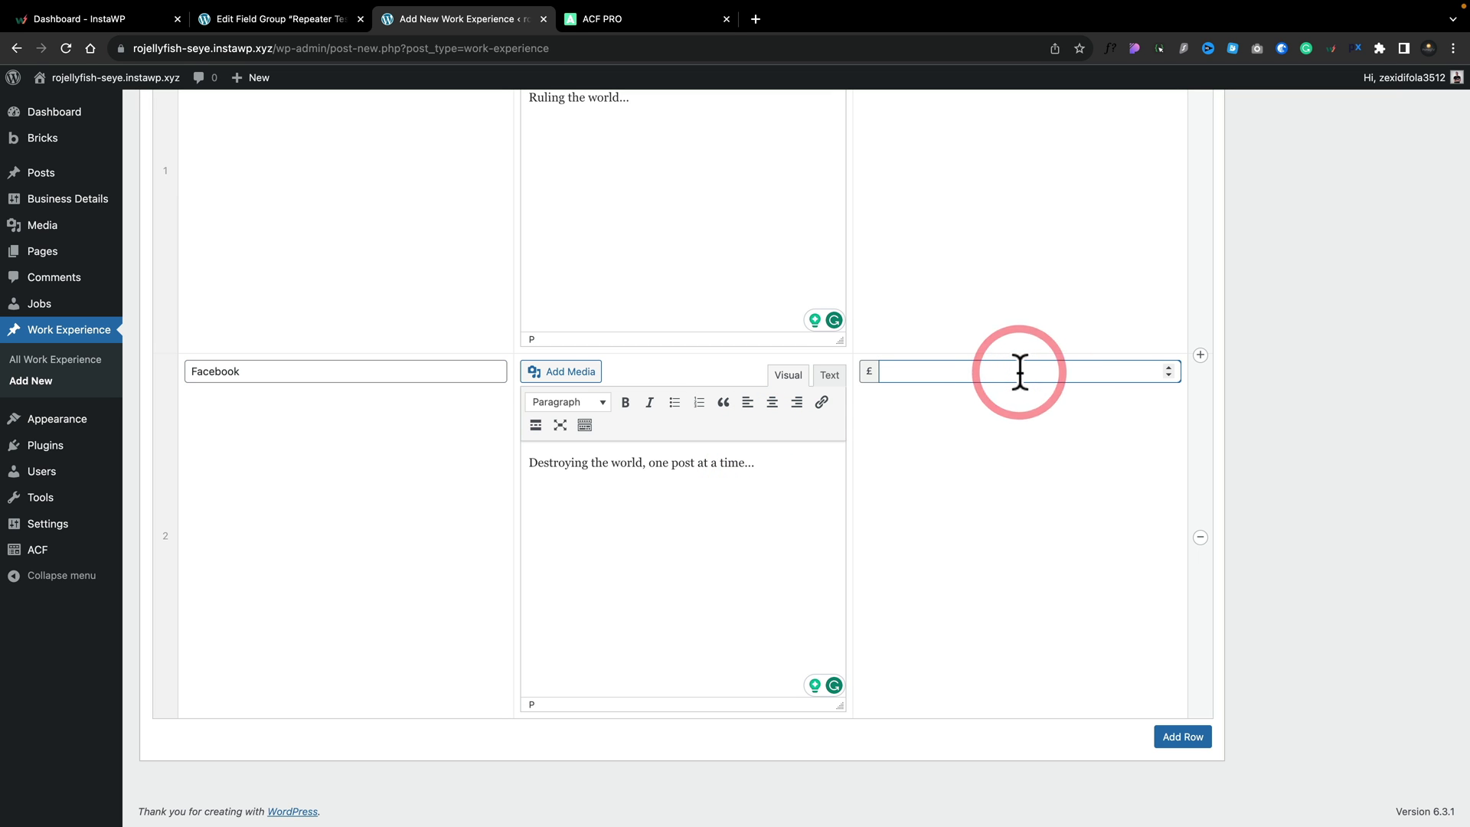
text(45000000)
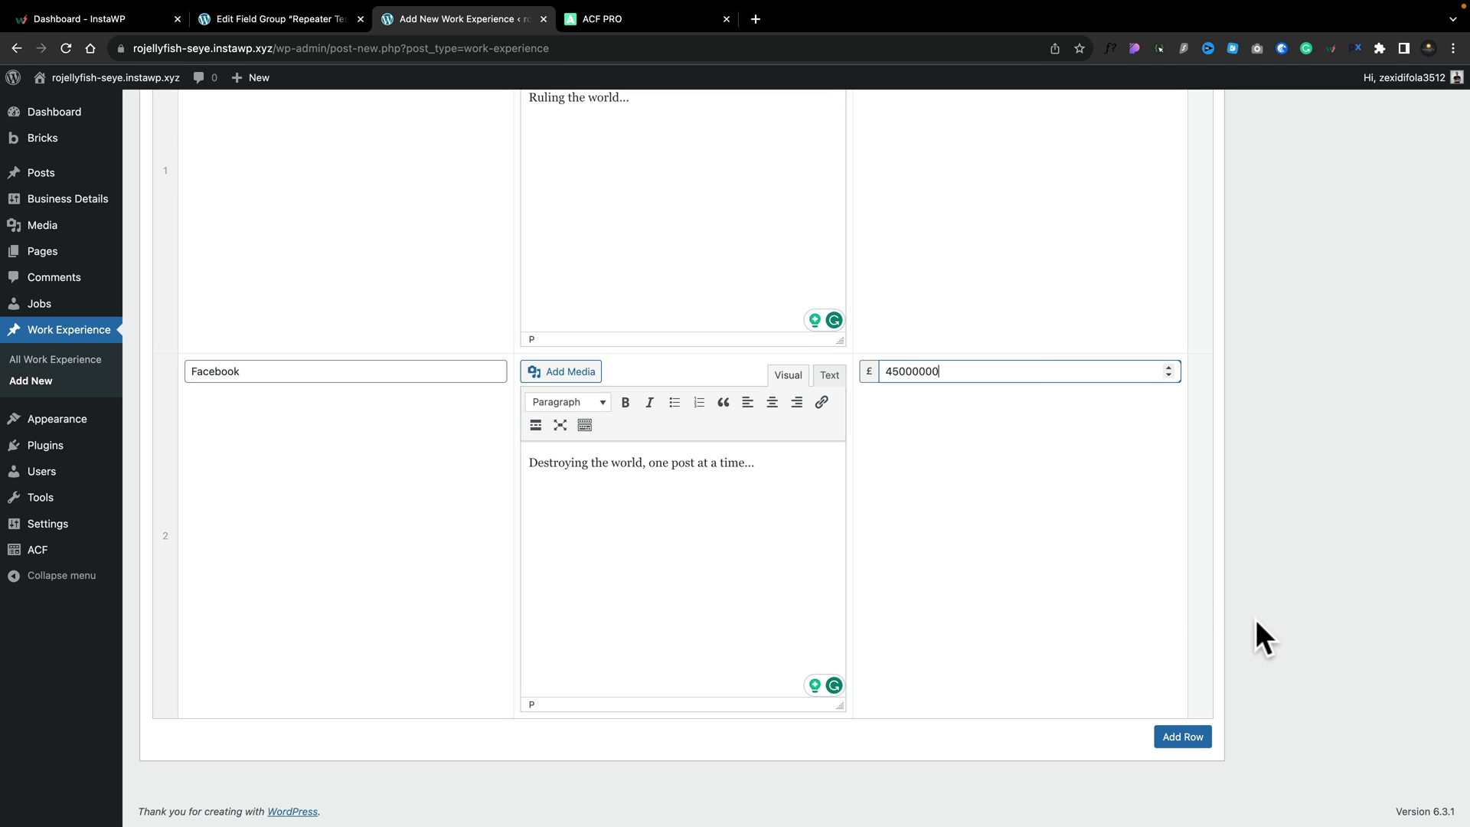
scroll(1256, 619, up, 3)
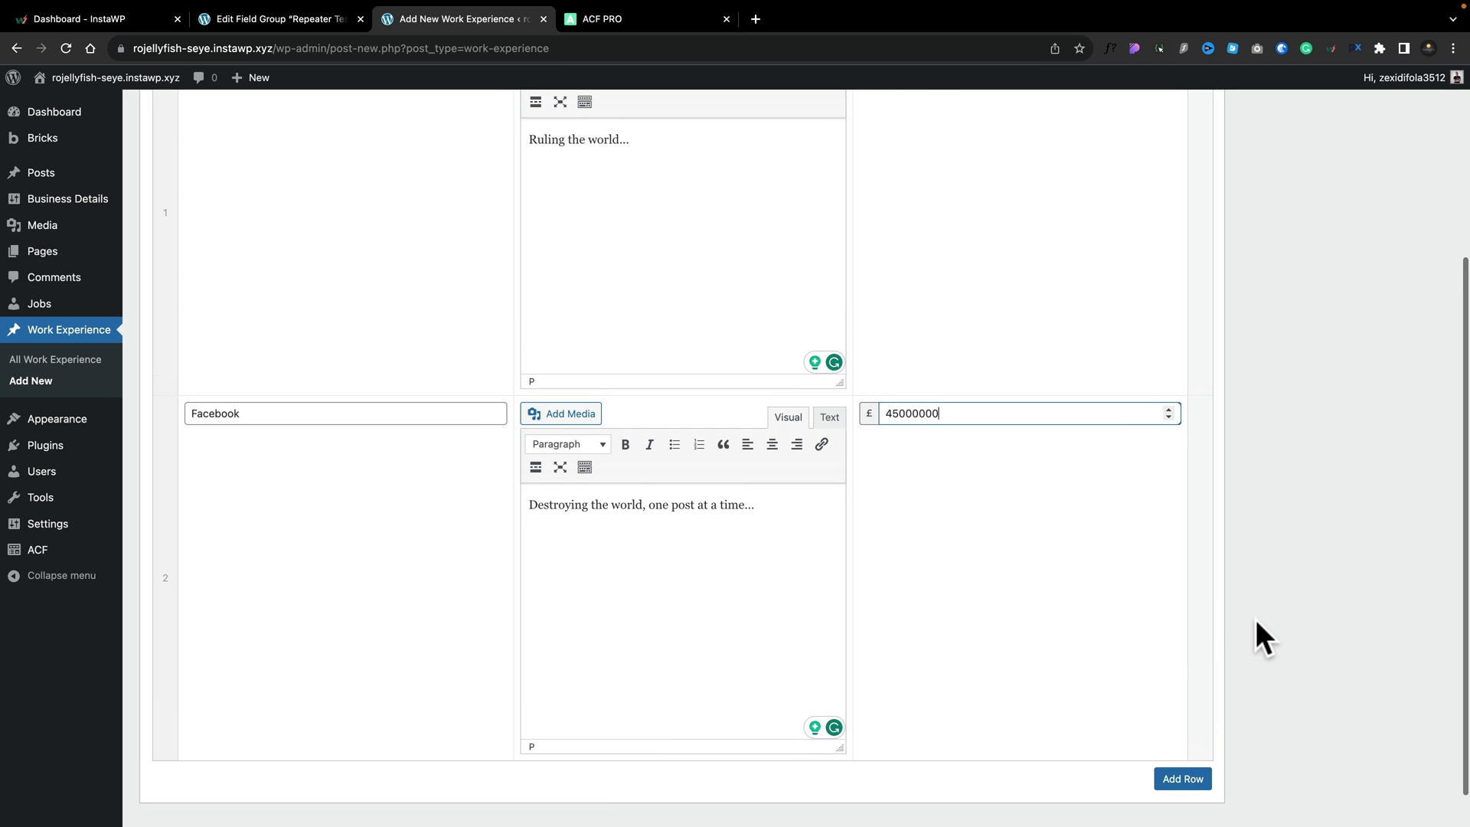
scroll(1256, 619, down, 3)
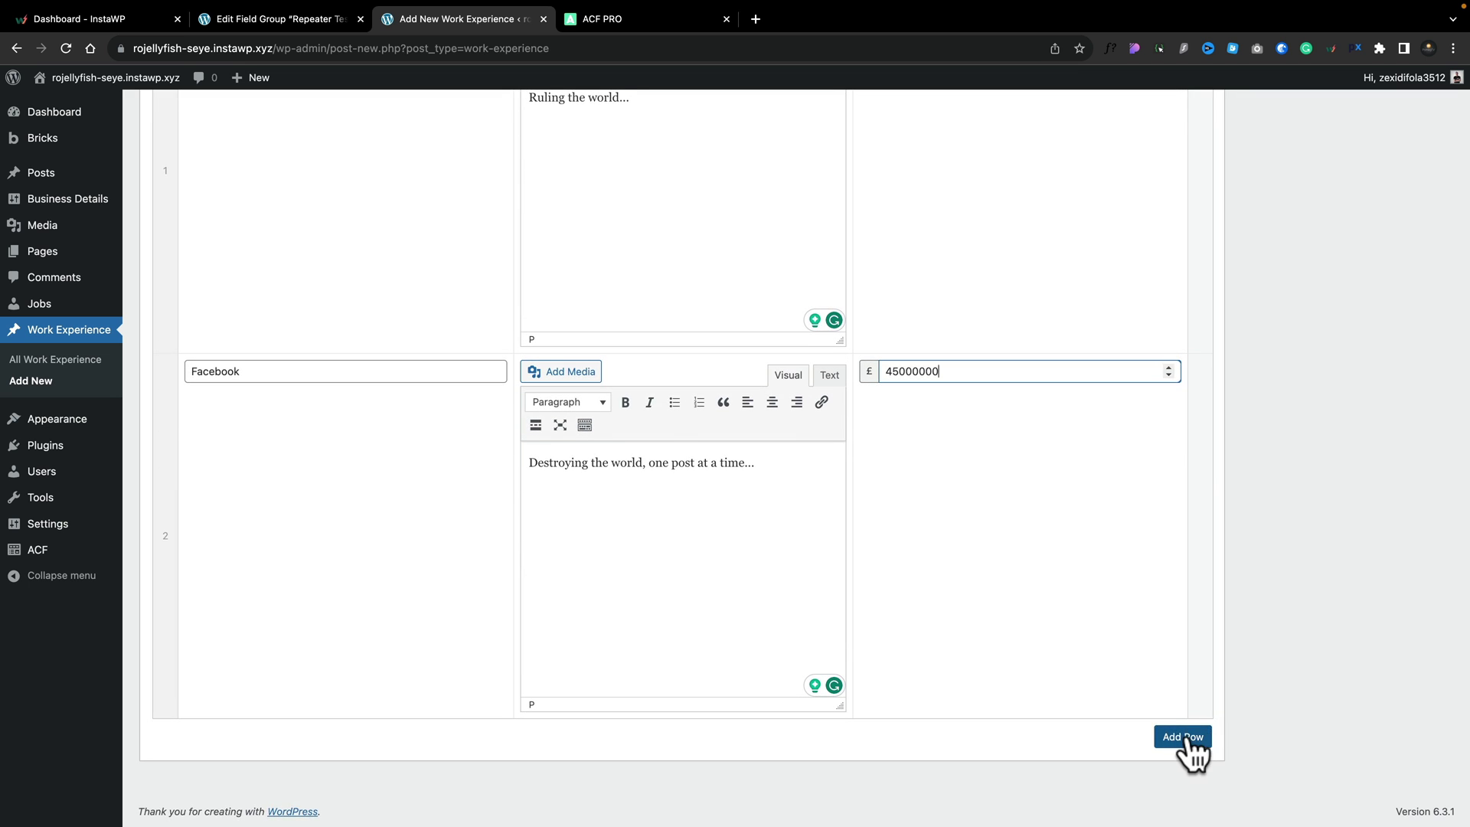
click(1187, 737)
Step: Delete the blank third row, publish the post, and go back to the Repeater Test group
scroll(1248, 729, down, 5)
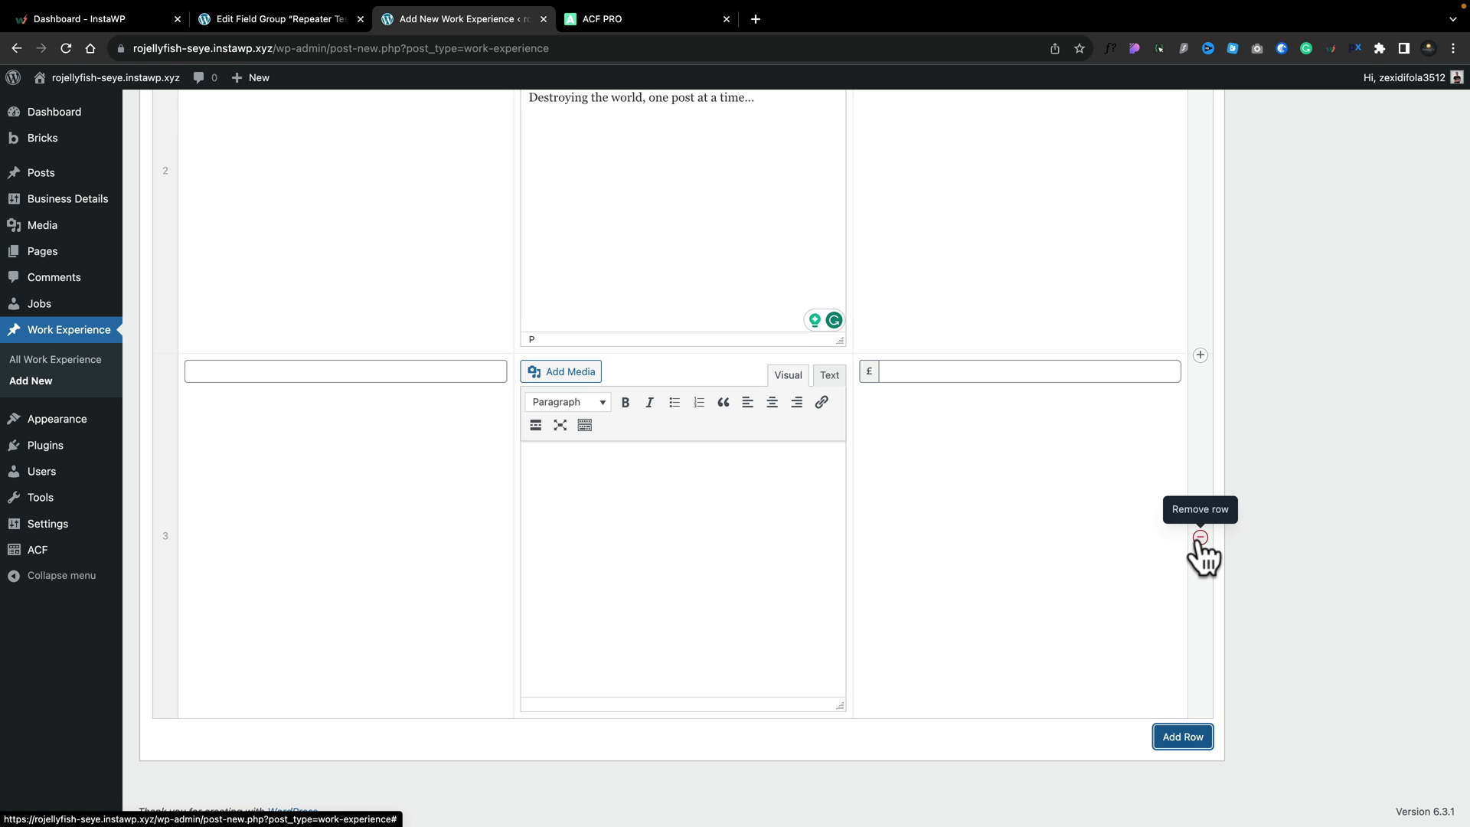
click(1200, 537)
click(1207, 506)
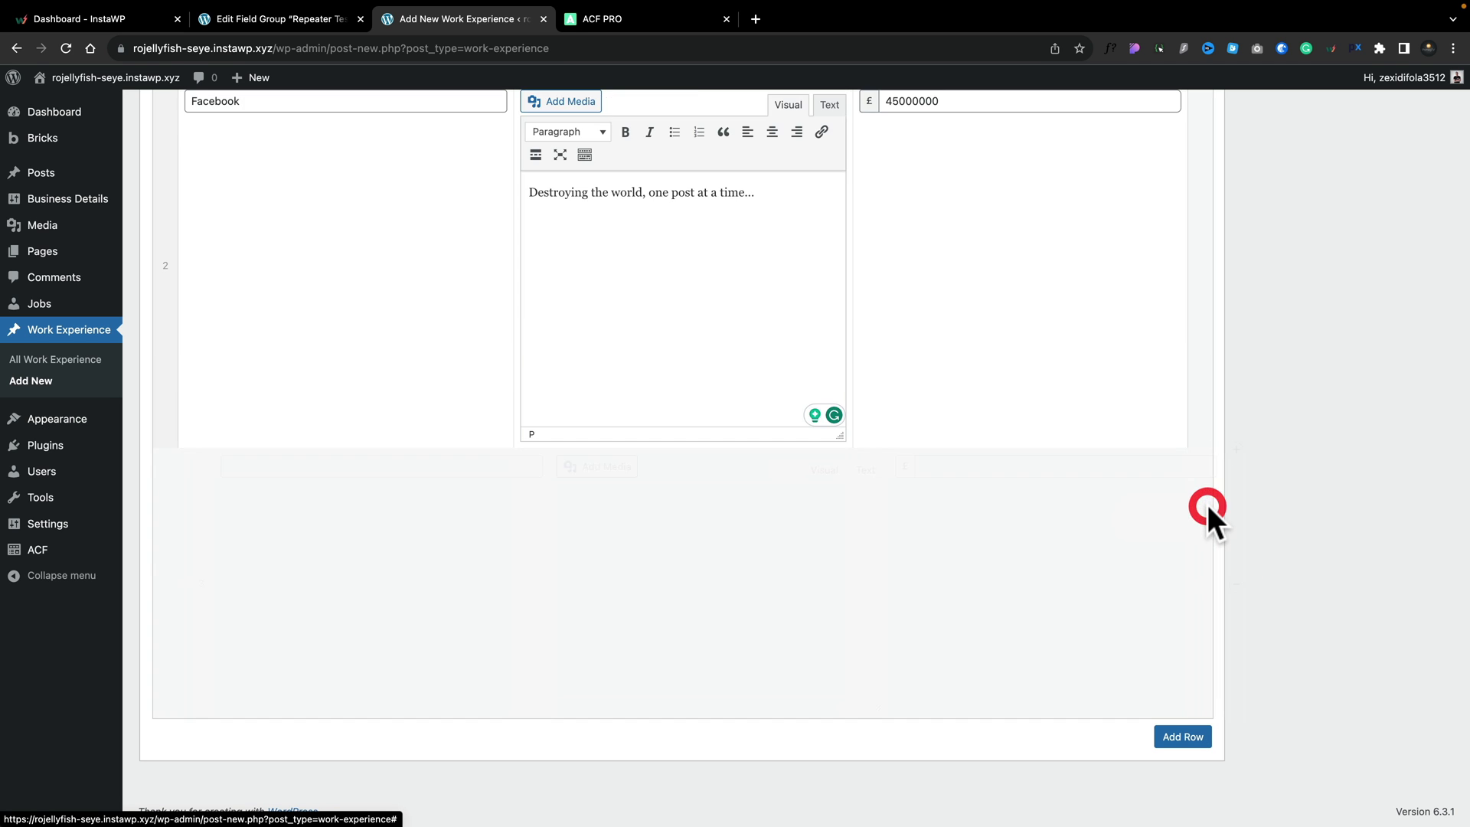
scroll(1207, 505, up, 5)
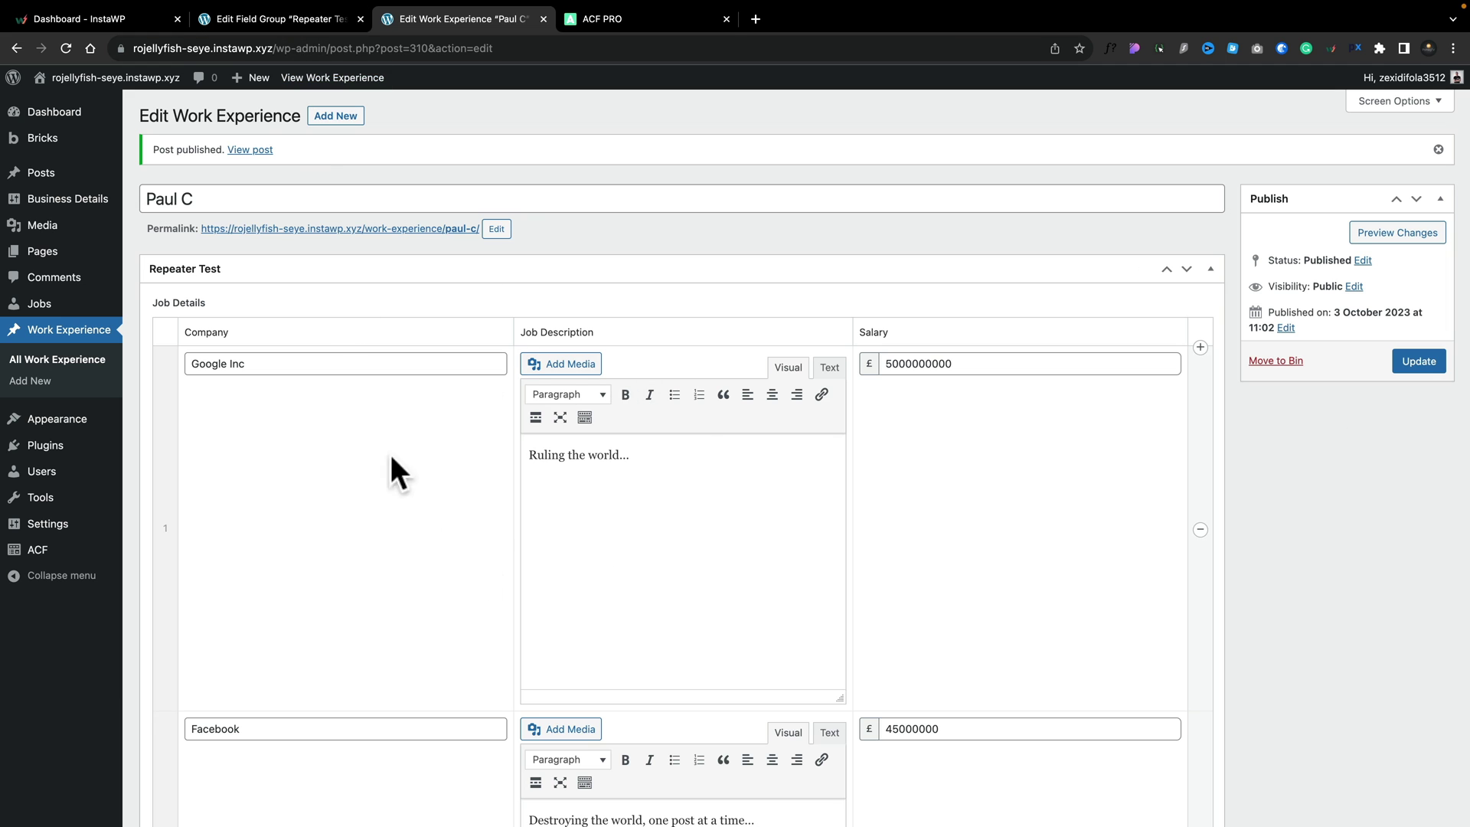
click(268, 12)
Step: Expand the Job Details field settings in the Repeater Test field group
click(1360, 430)
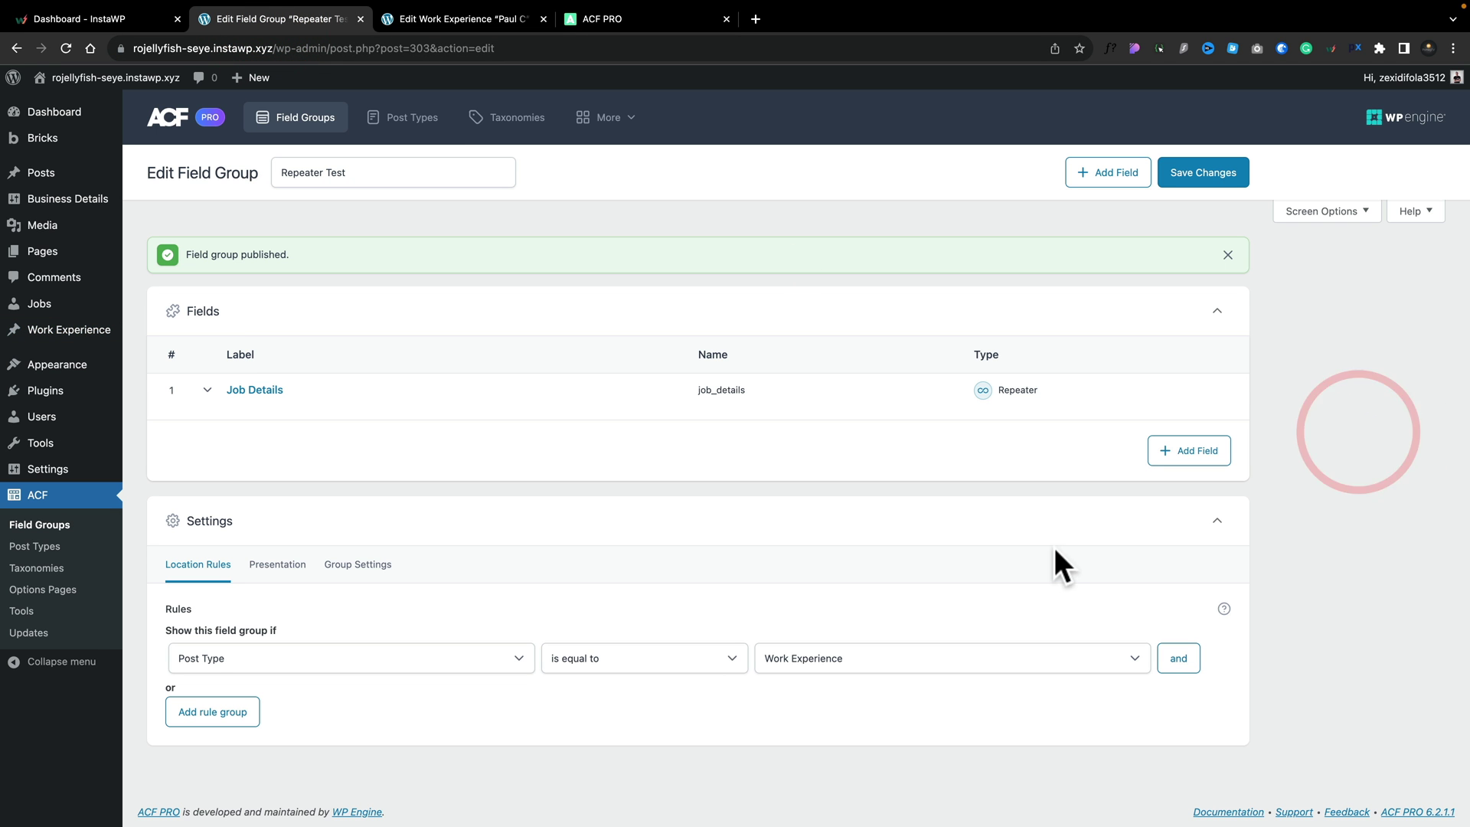
click(207, 392)
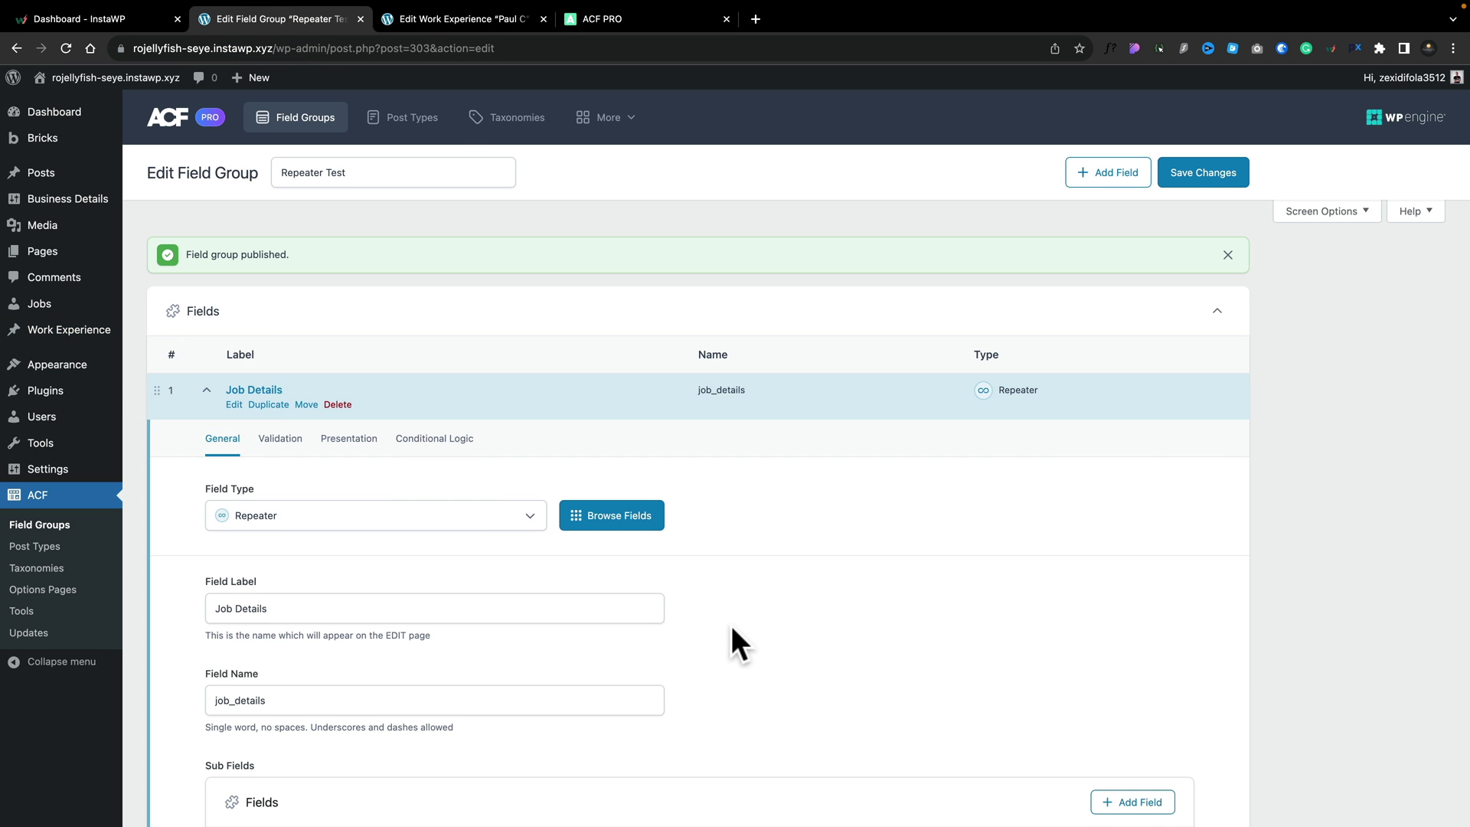
scroll(732, 636, down, 3)
scroll(732, 627, down, 6)
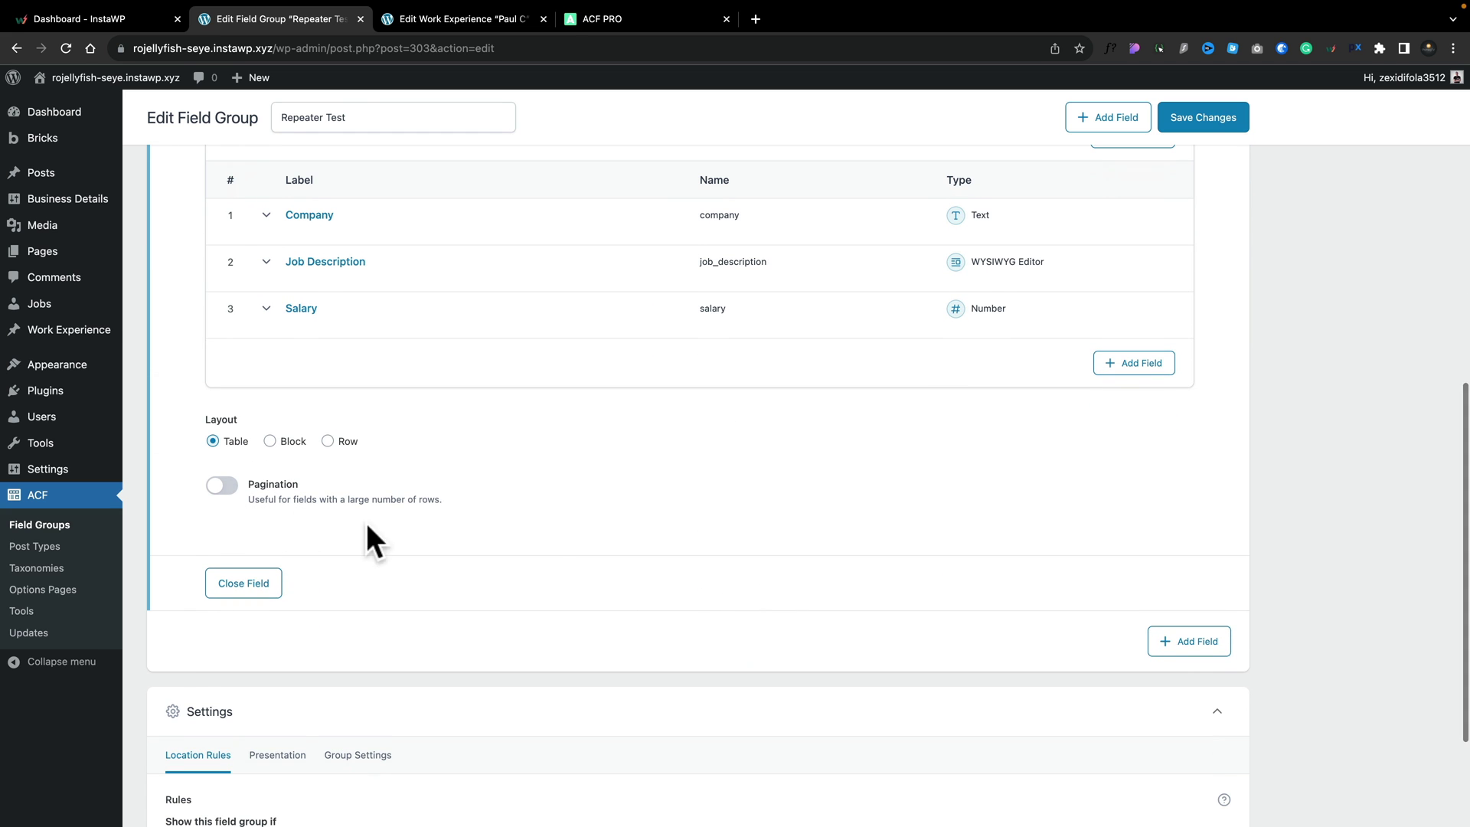
scroll(425, 448, up, 2)
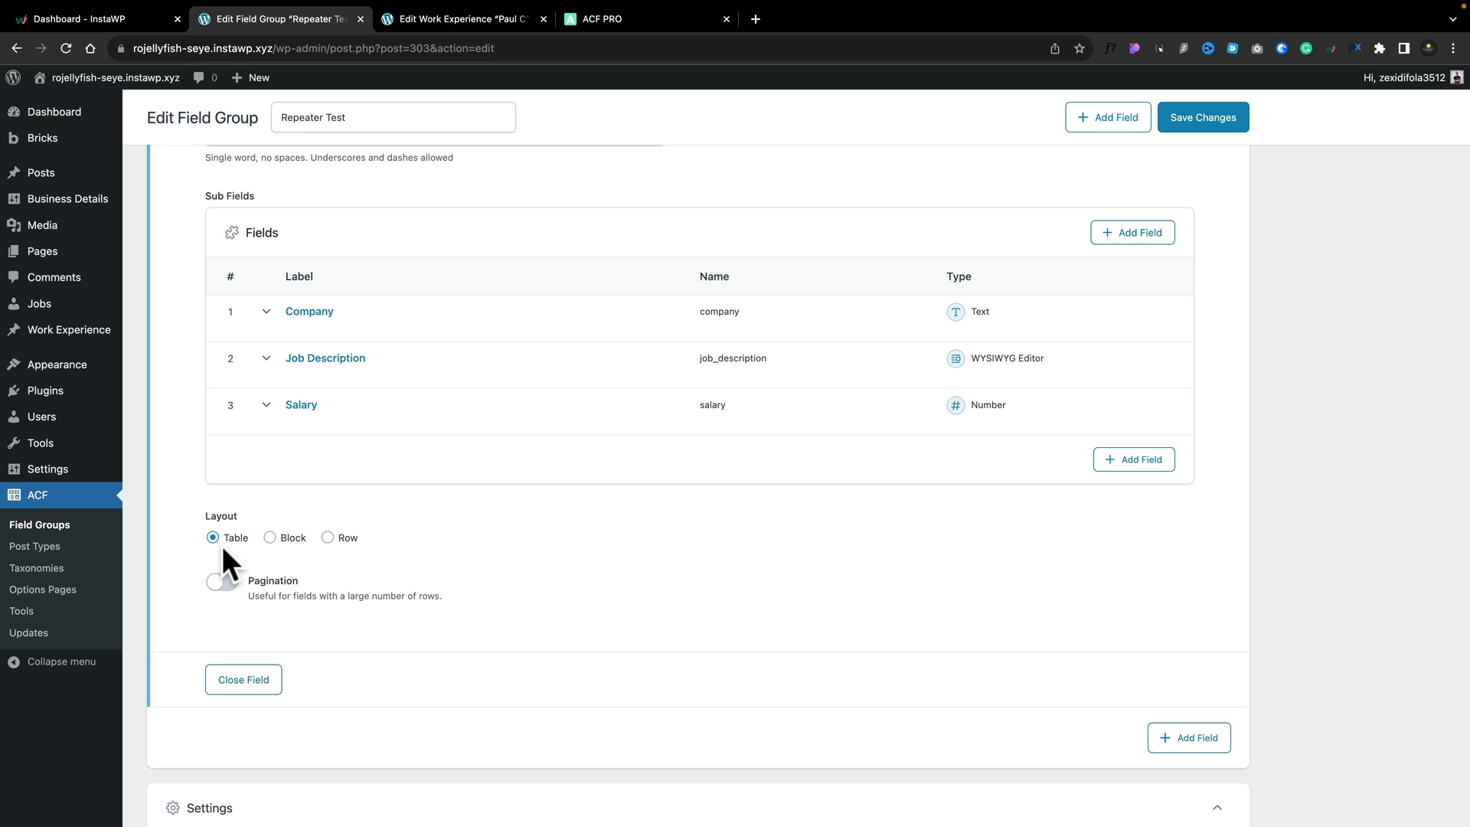
Step: Switch Job Details to Block layout, save the group, and return to the Paul C post
click(270, 538)
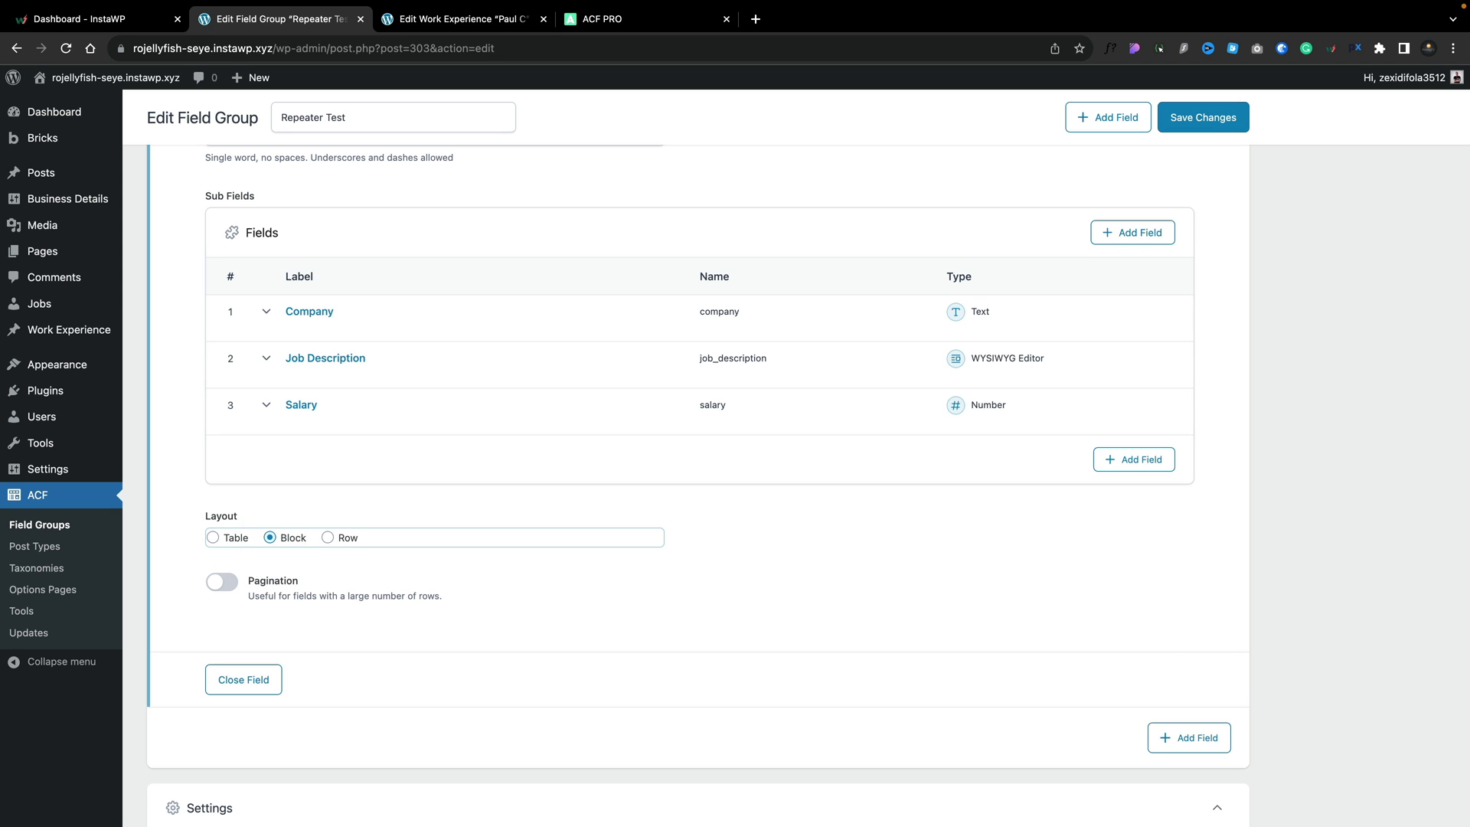
click(1202, 119)
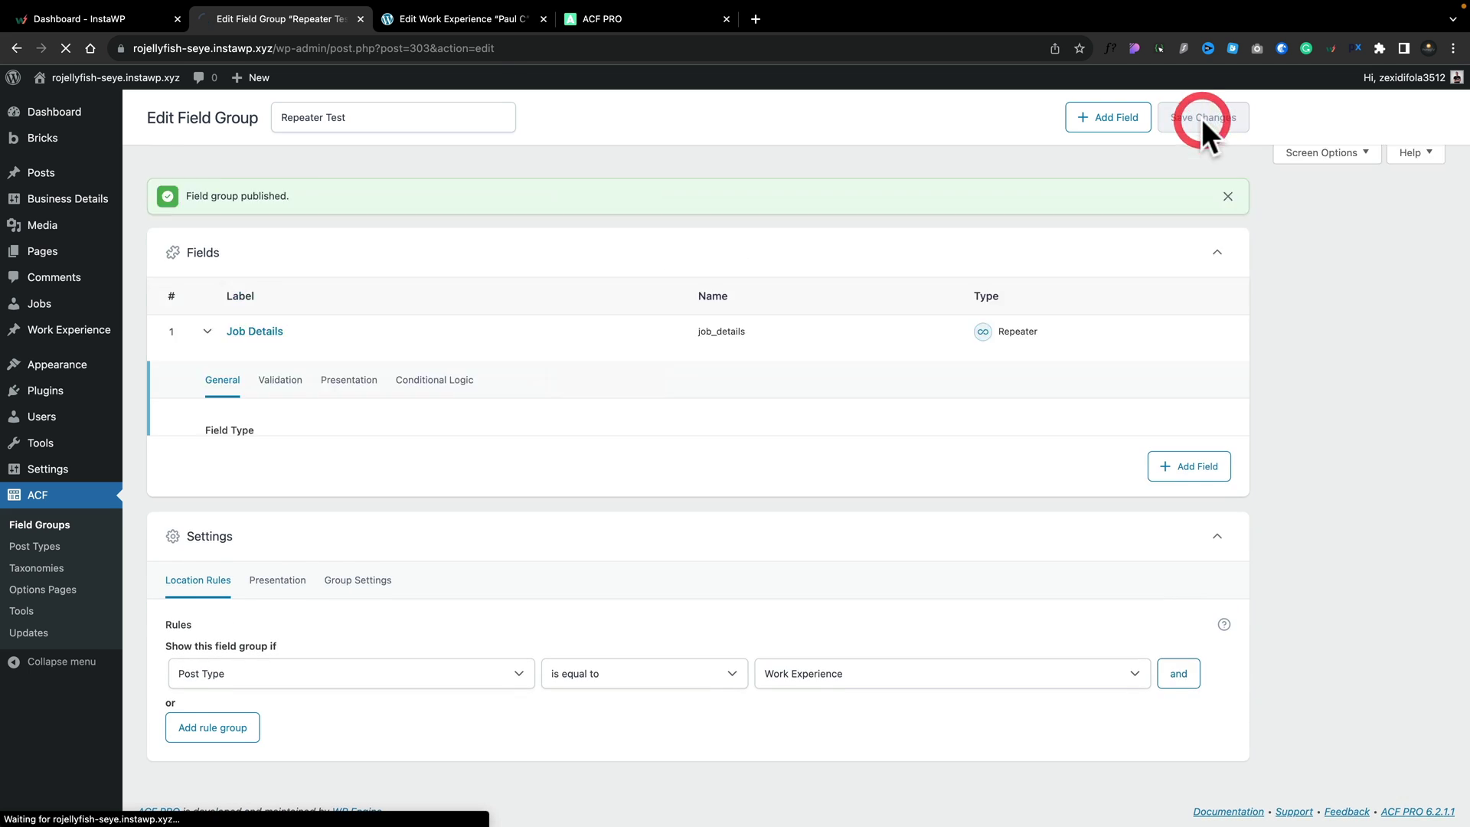
click(436, 19)
Step: Reload the Paul C post to review the Job Details rows stacked in Block layout
click(66, 49)
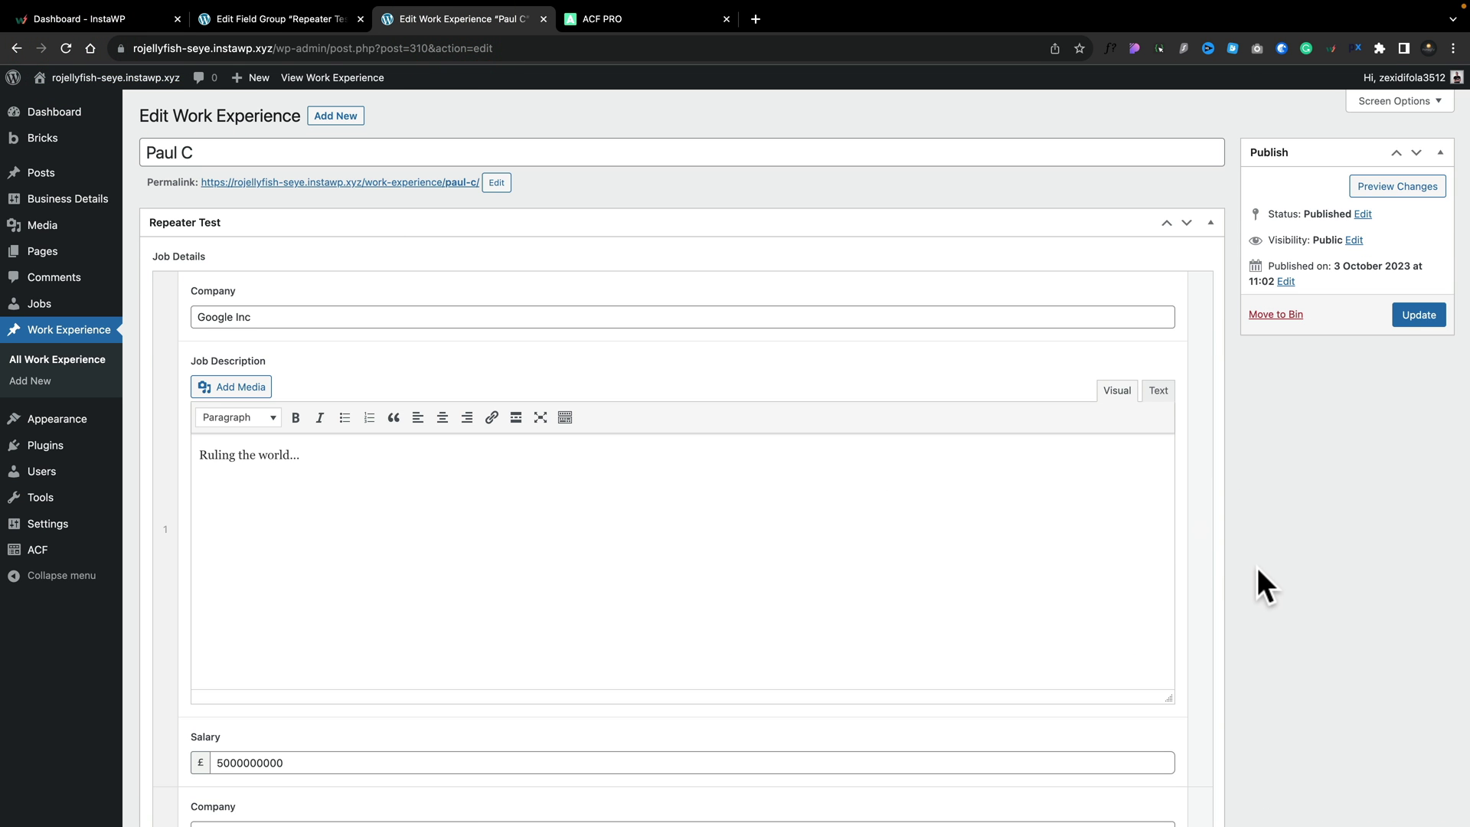
scroll(1257, 567, down, 2)
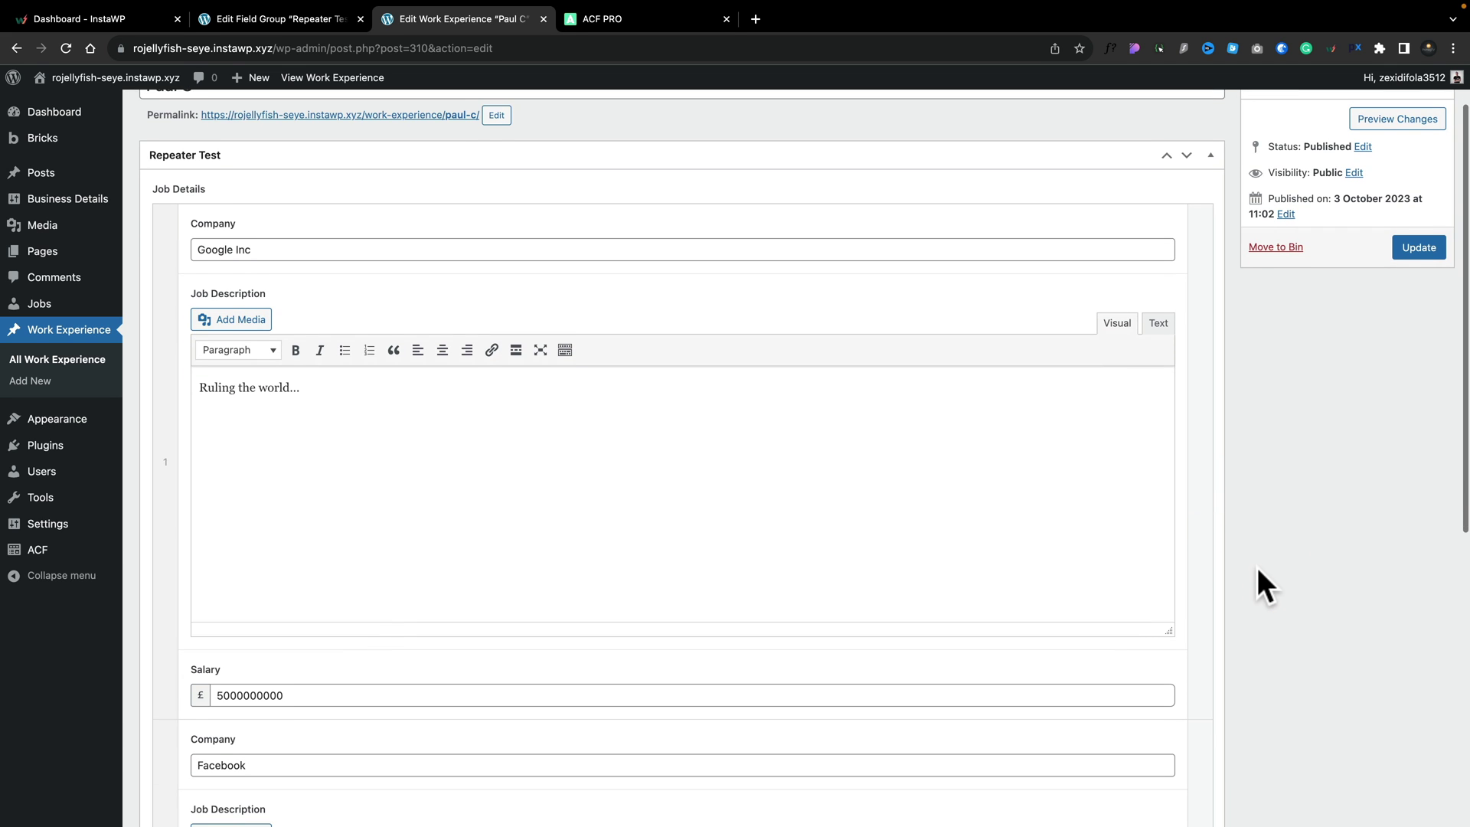
scroll(1257, 568, down, 1)
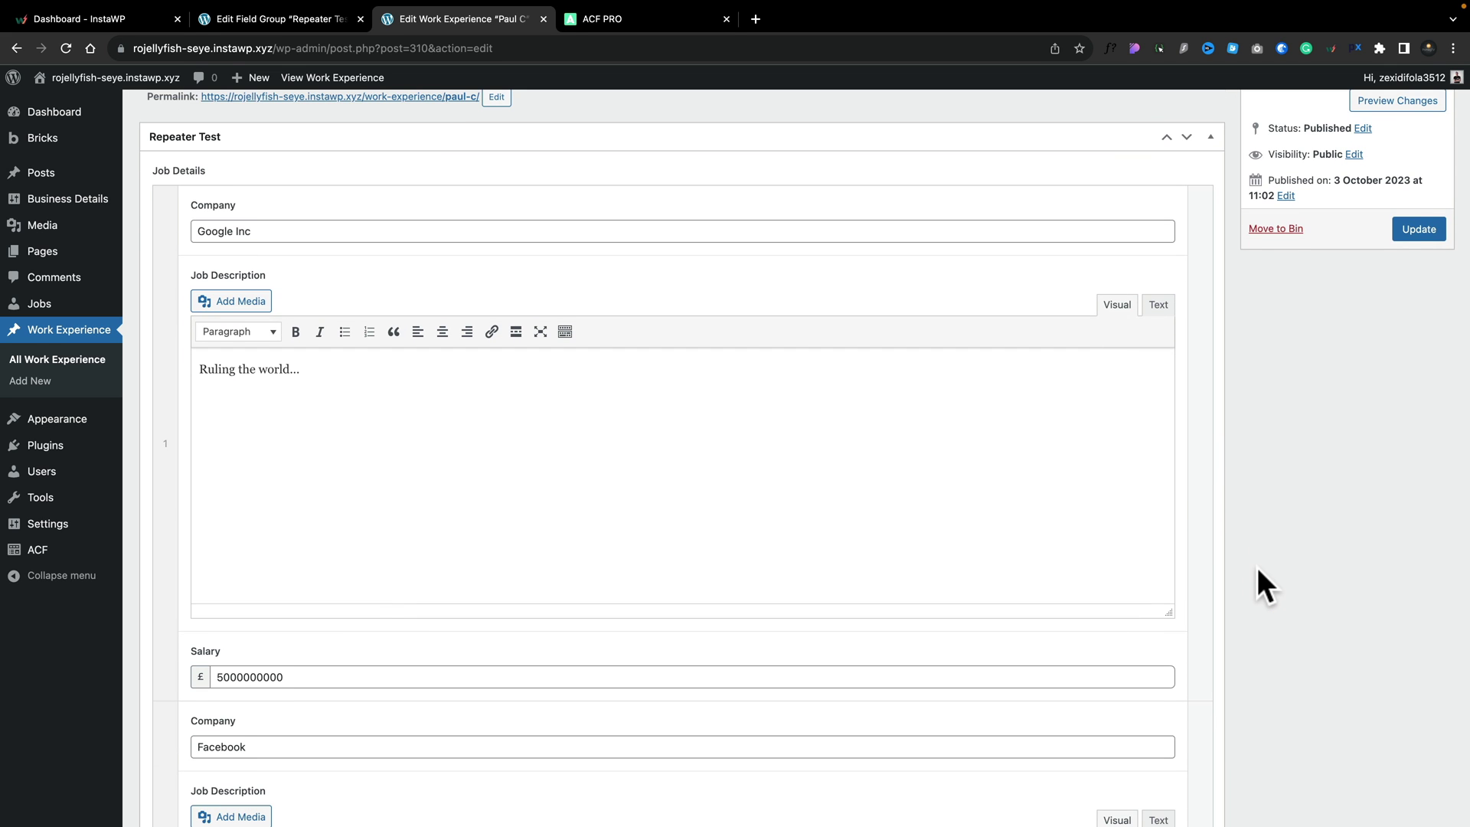
click(341, 374)
scroll(340, 374, up, 1)
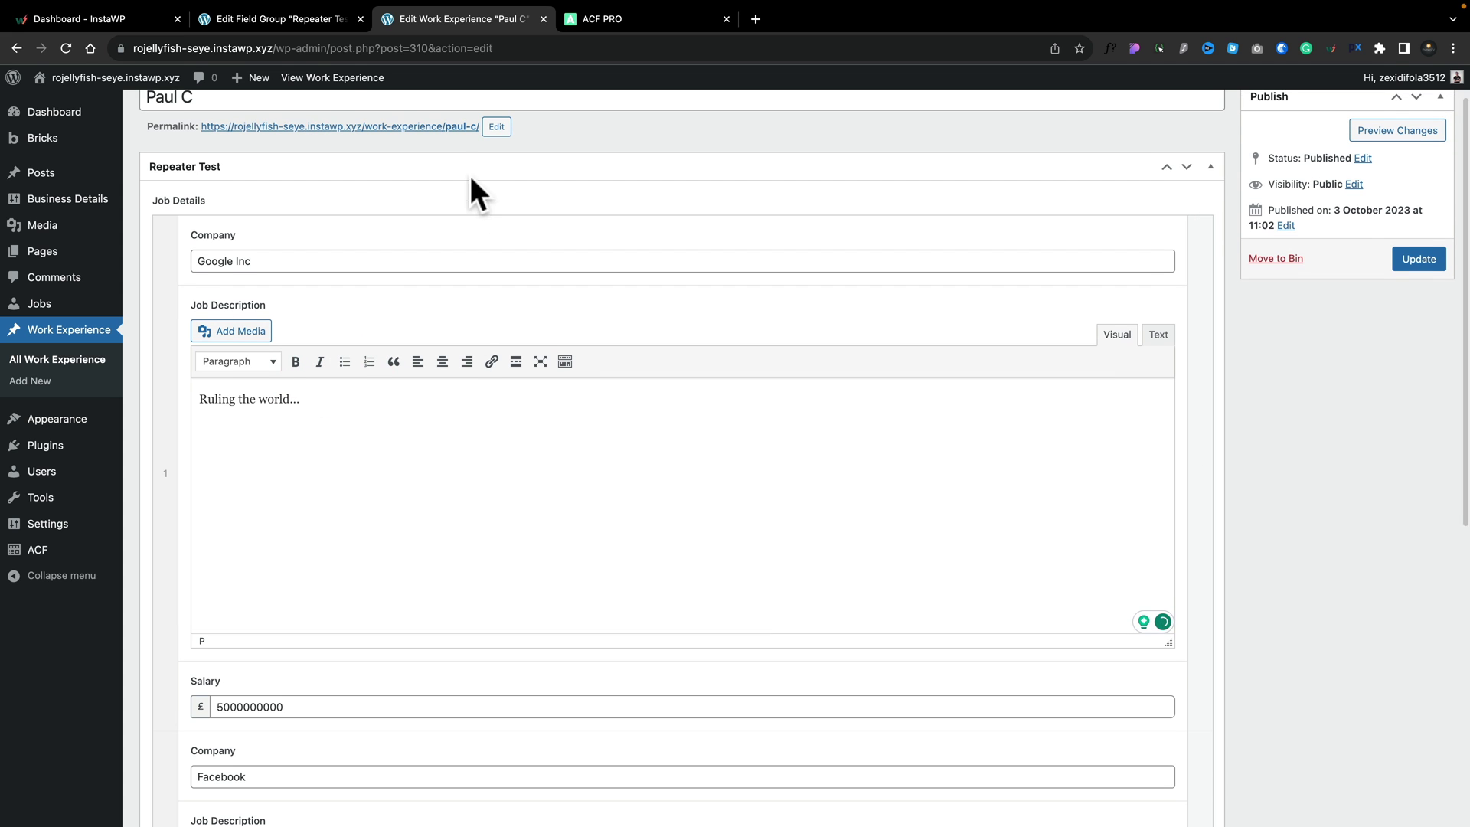
click(291, 23)
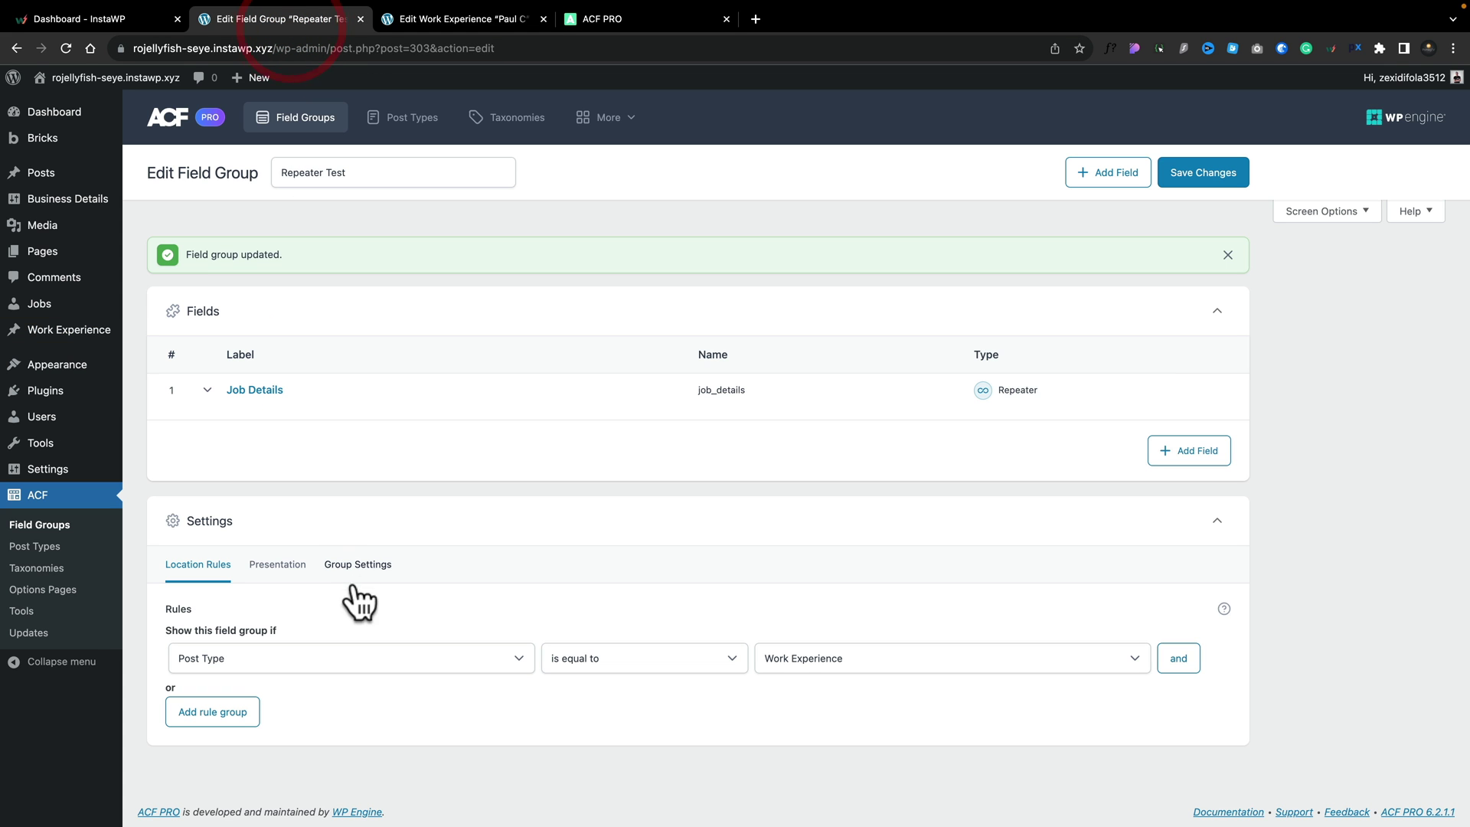
Step: Change the Job Details repeater to Row layout and save the field group
click(216, 389)
scroll(386, 699, down, 6)
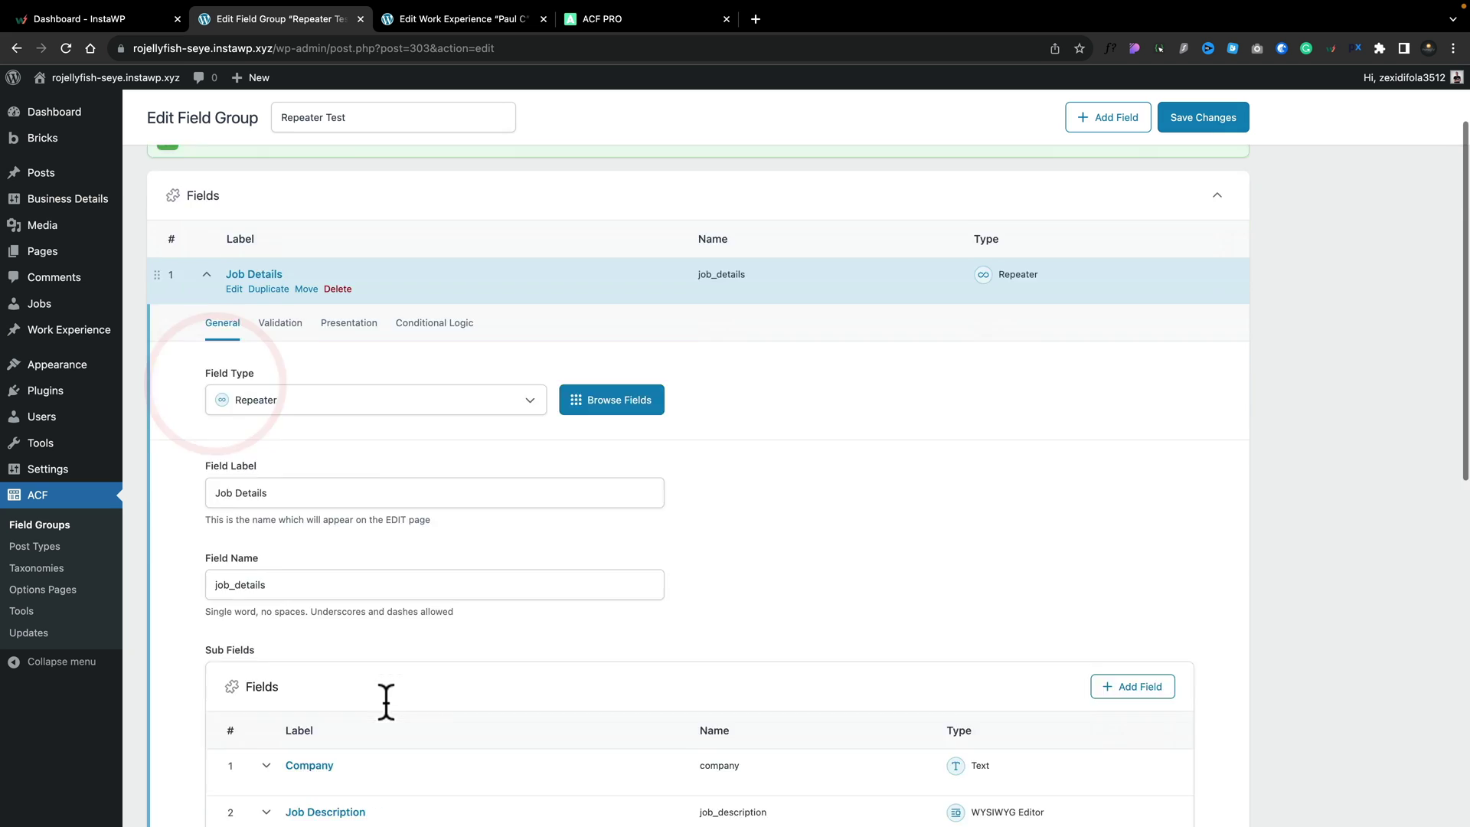
click(327, 566)
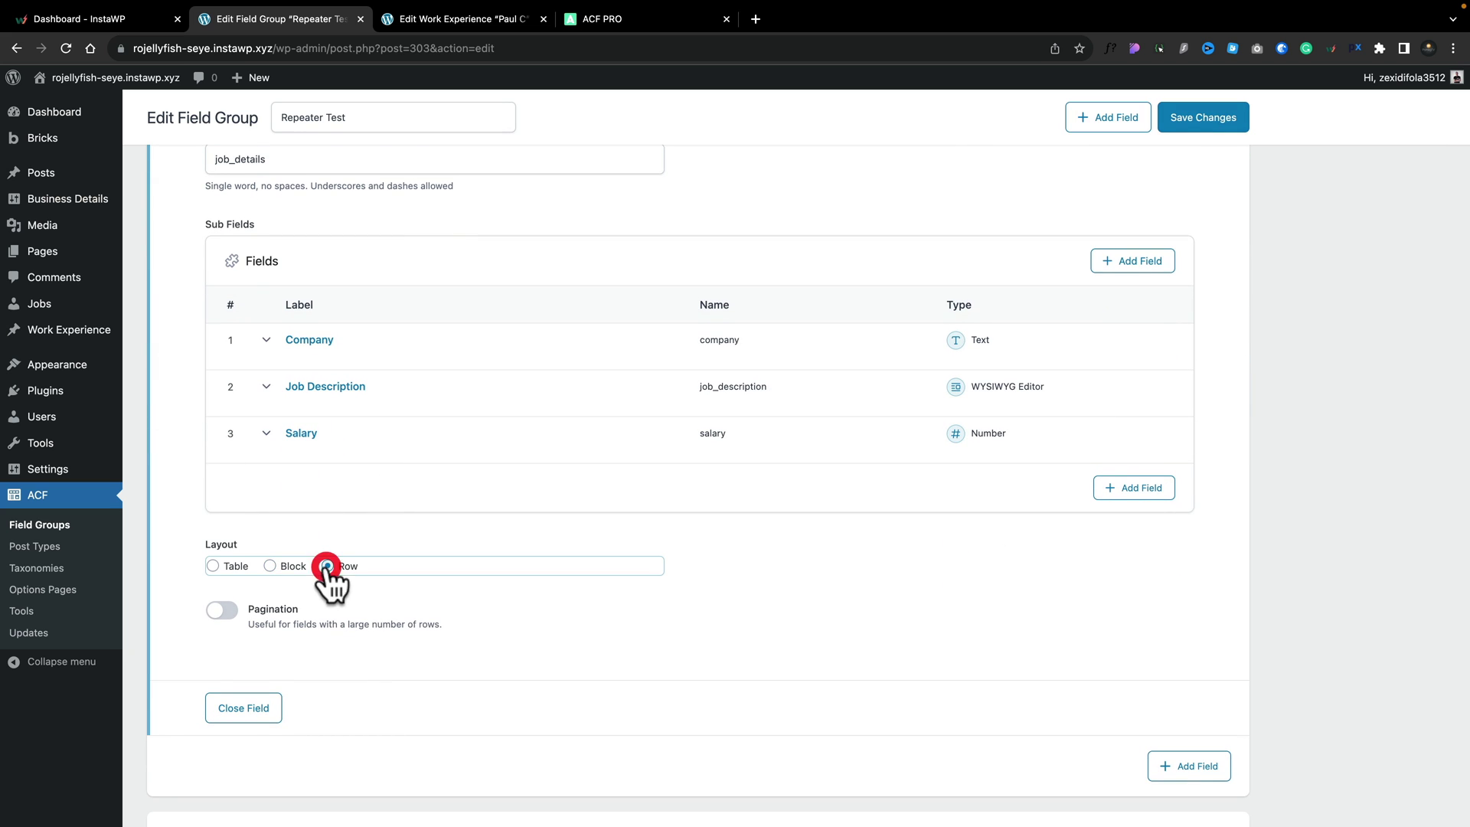
click(1200, 119)
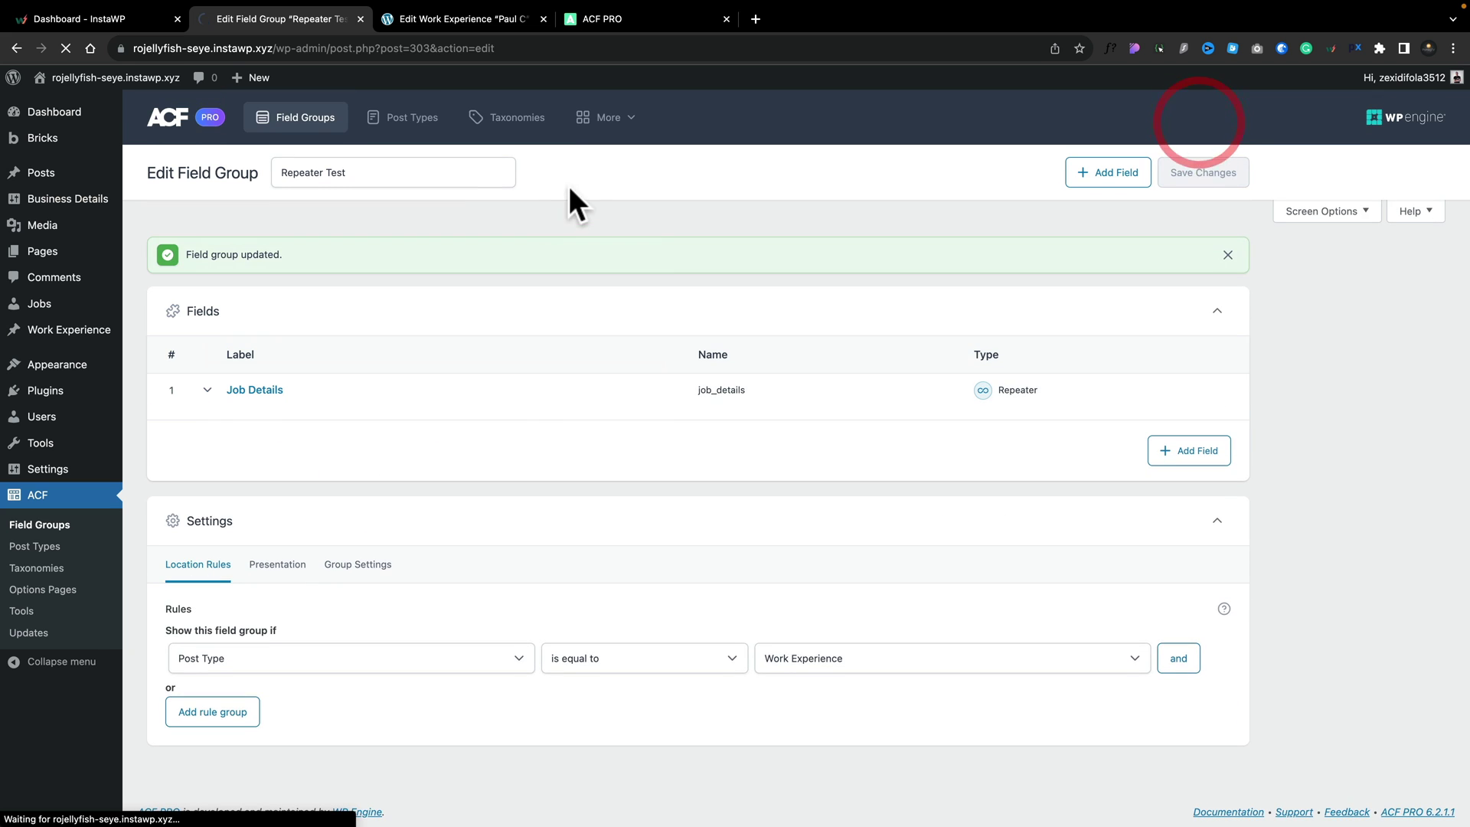
click(410, 17)
click(66, 49)
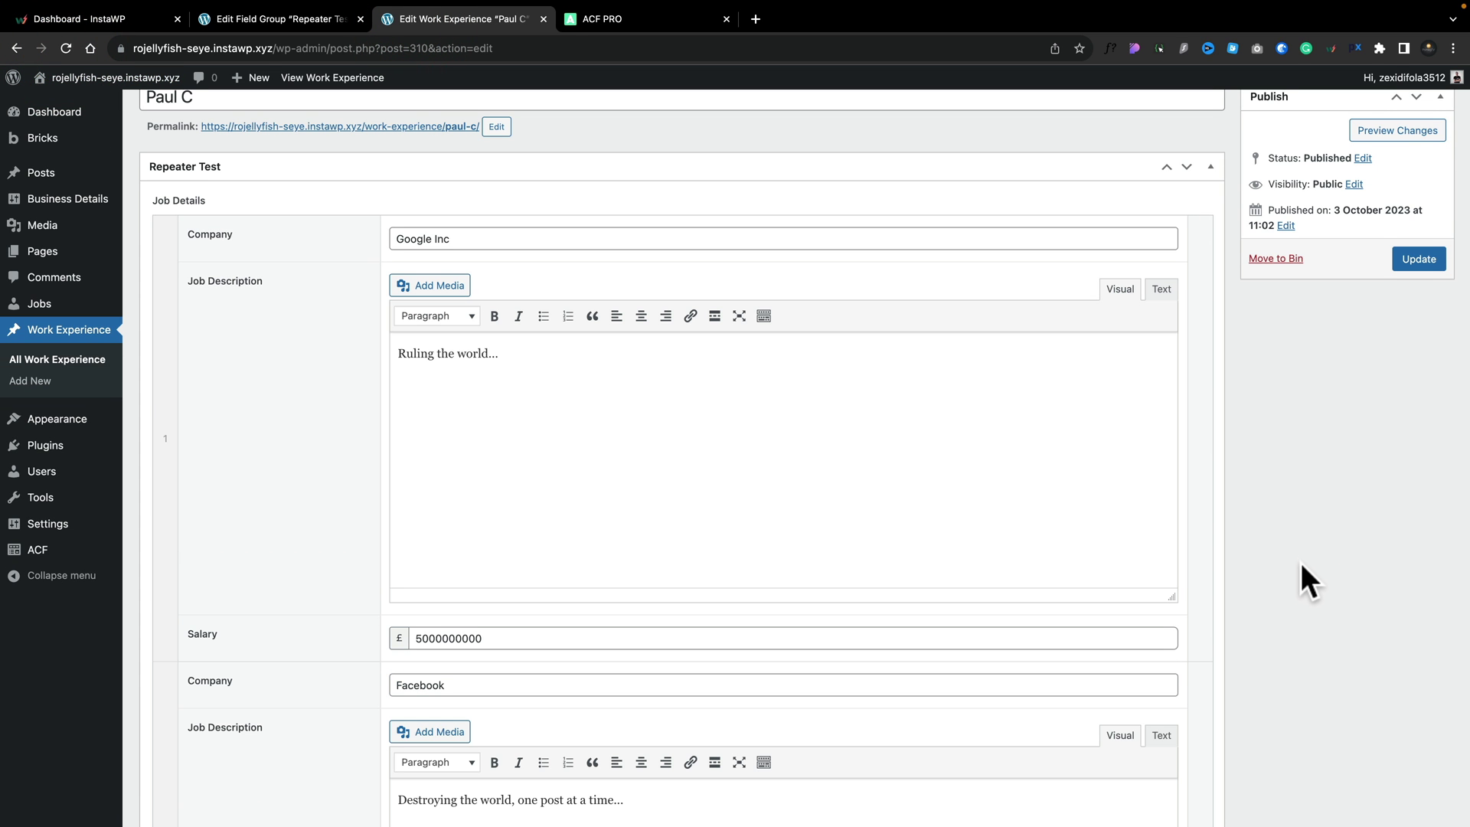
scroll(1302, 567, up, 2)
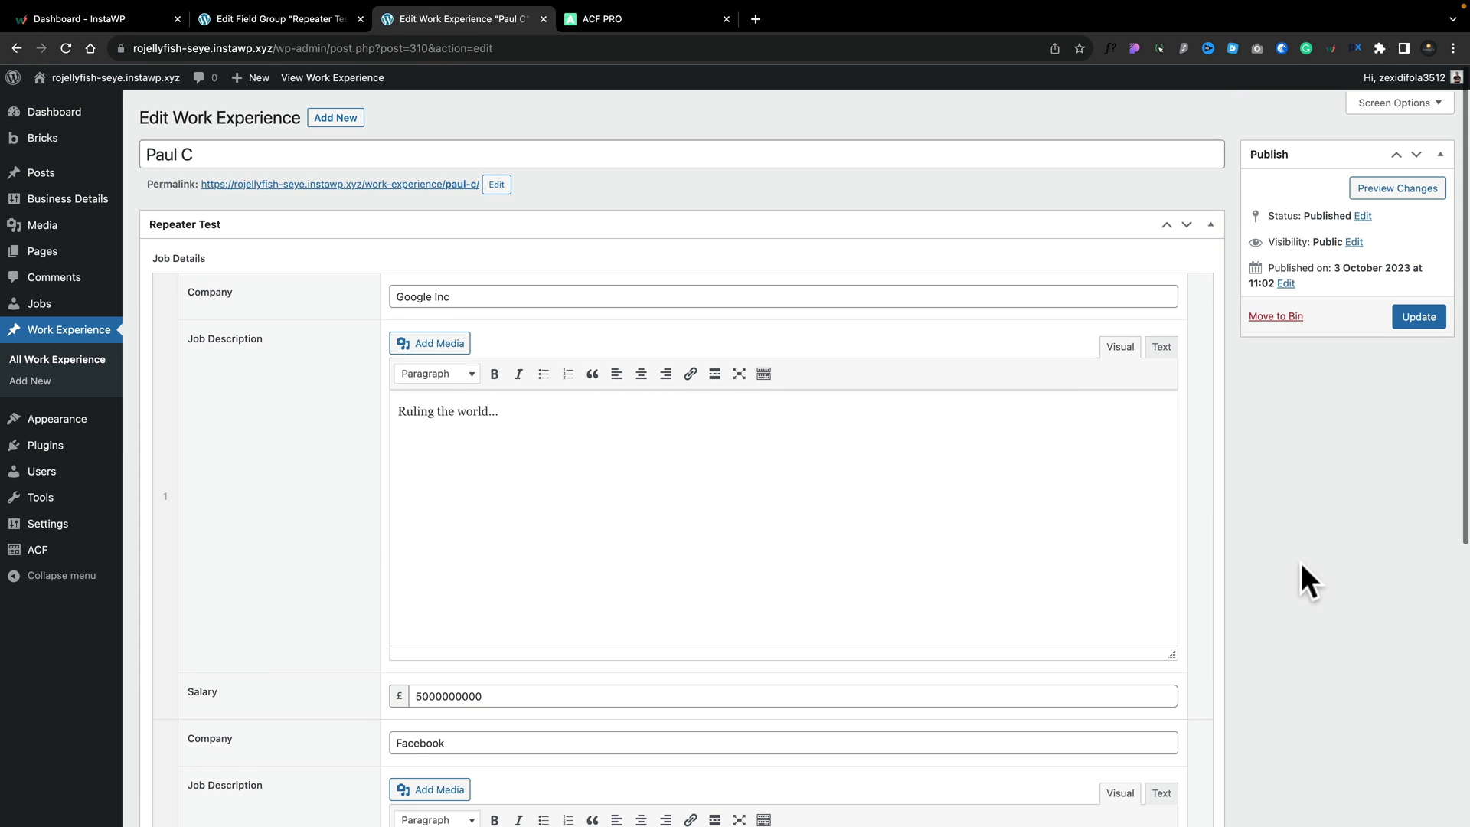
click(271, 17)
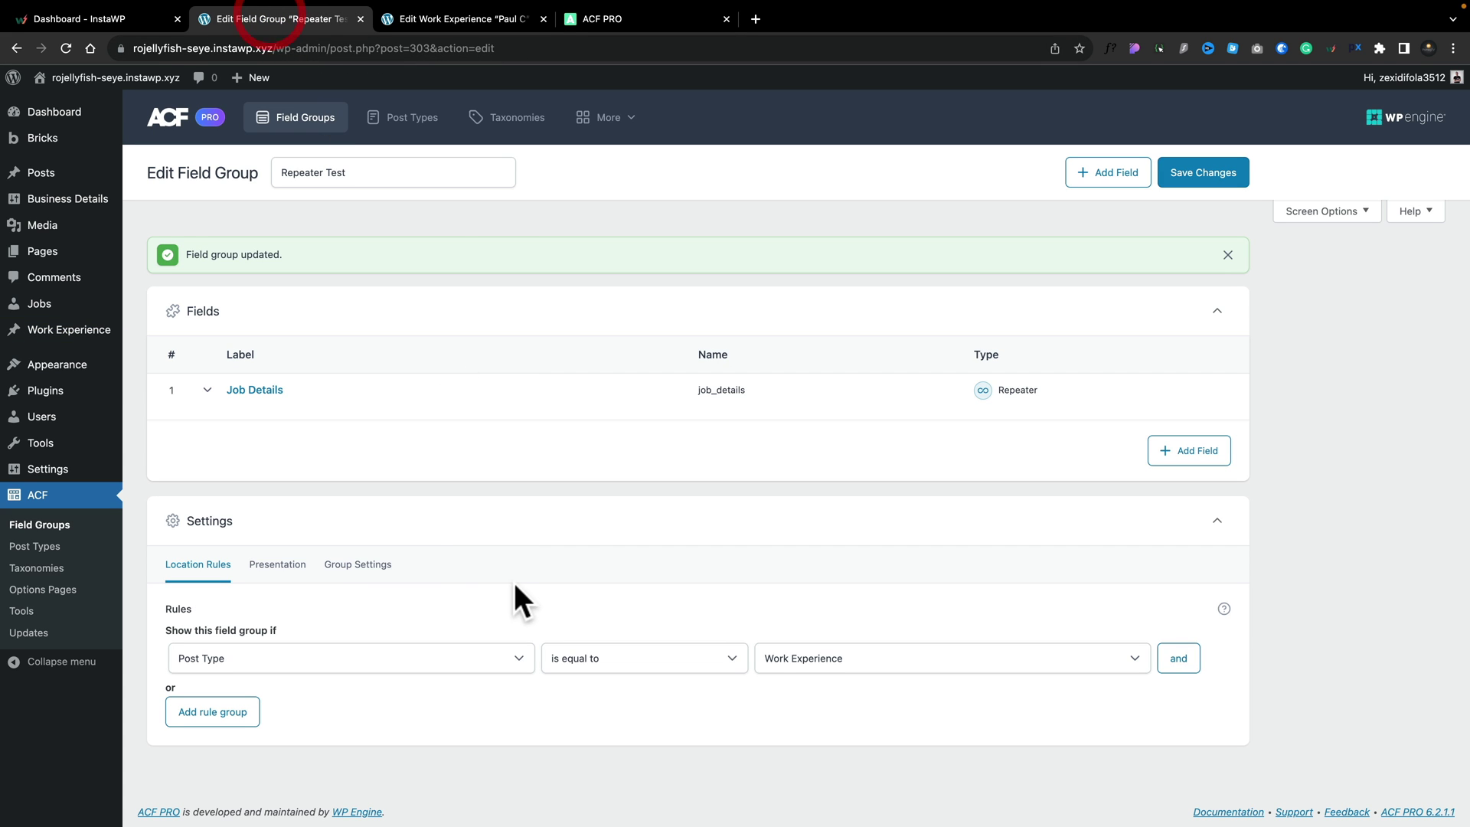
Step: Enable pagination on the Job Details repeater with 10 rows per page
click(206, 390)
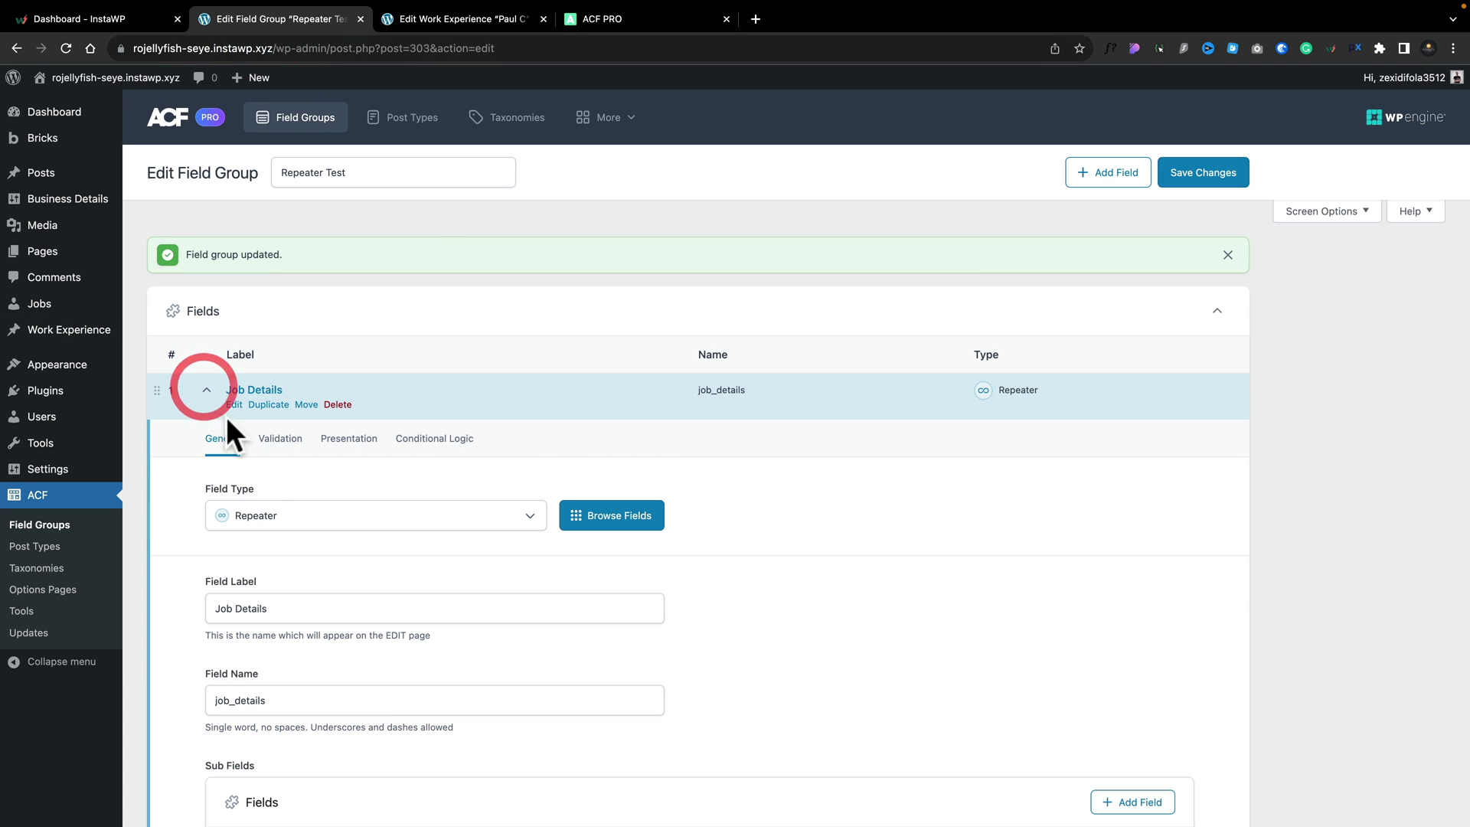
scroll(841, 651, down, 10)
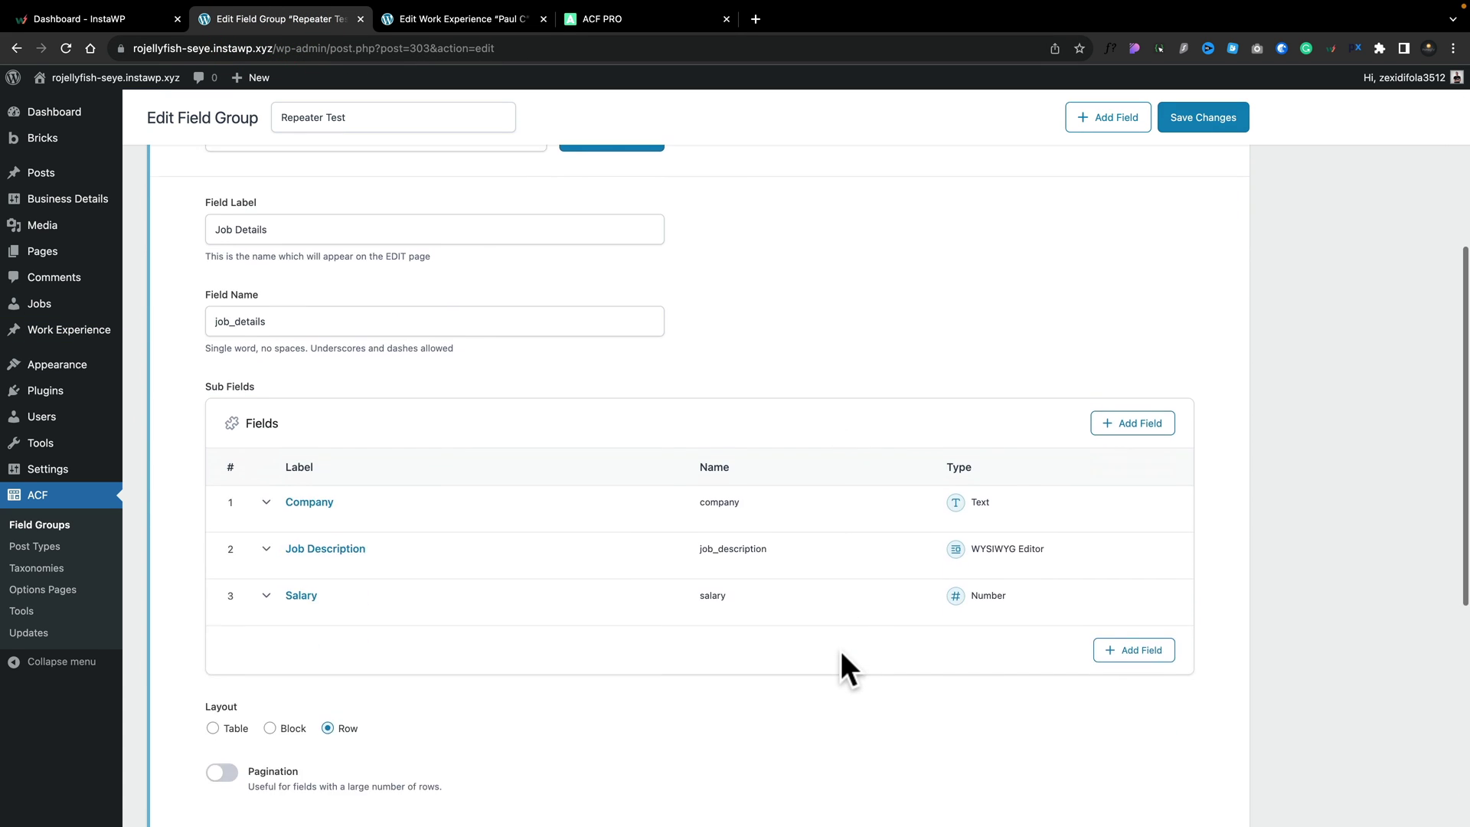
click(228, 526)
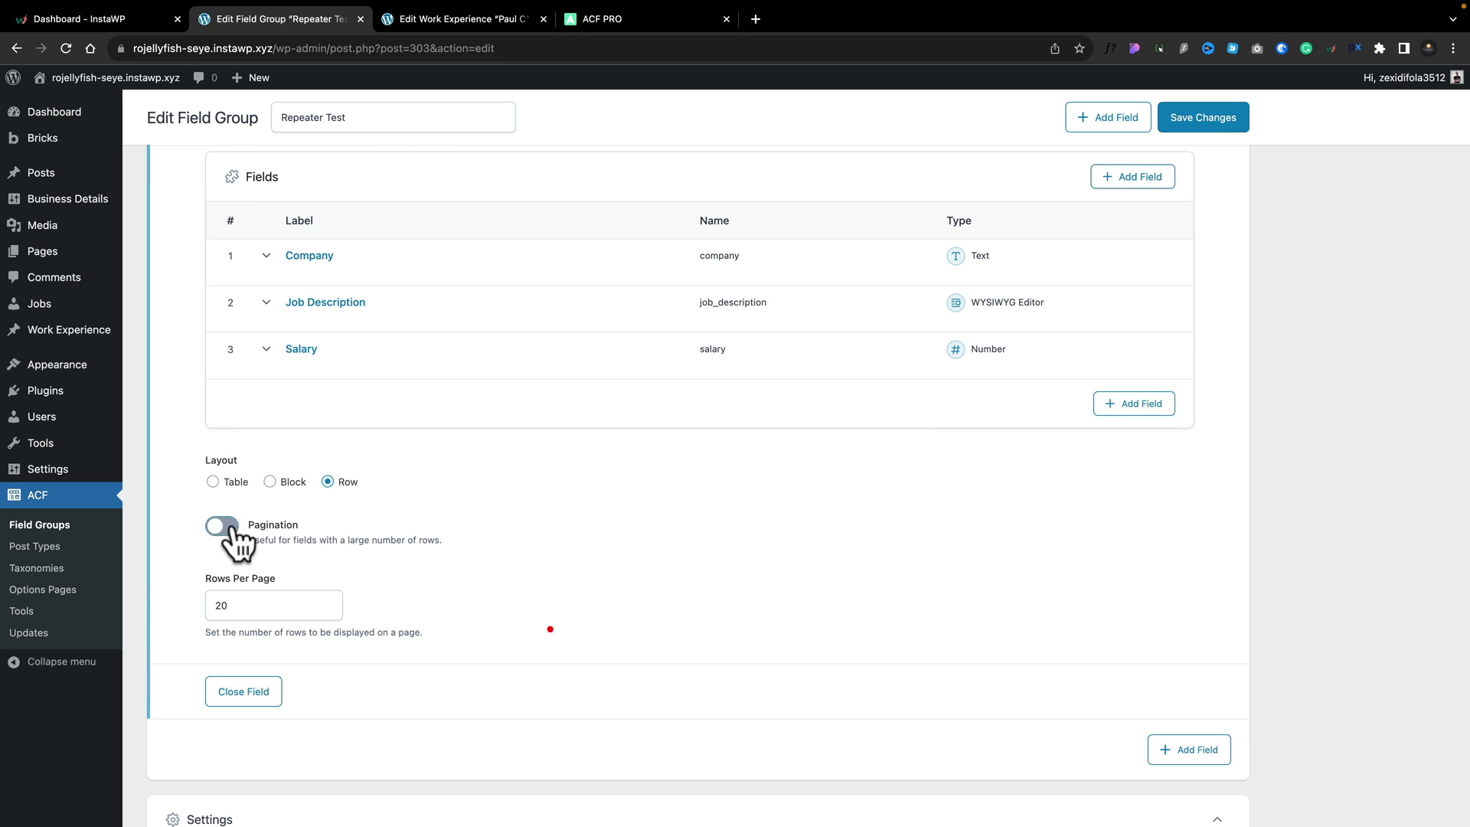
click(243, 605)
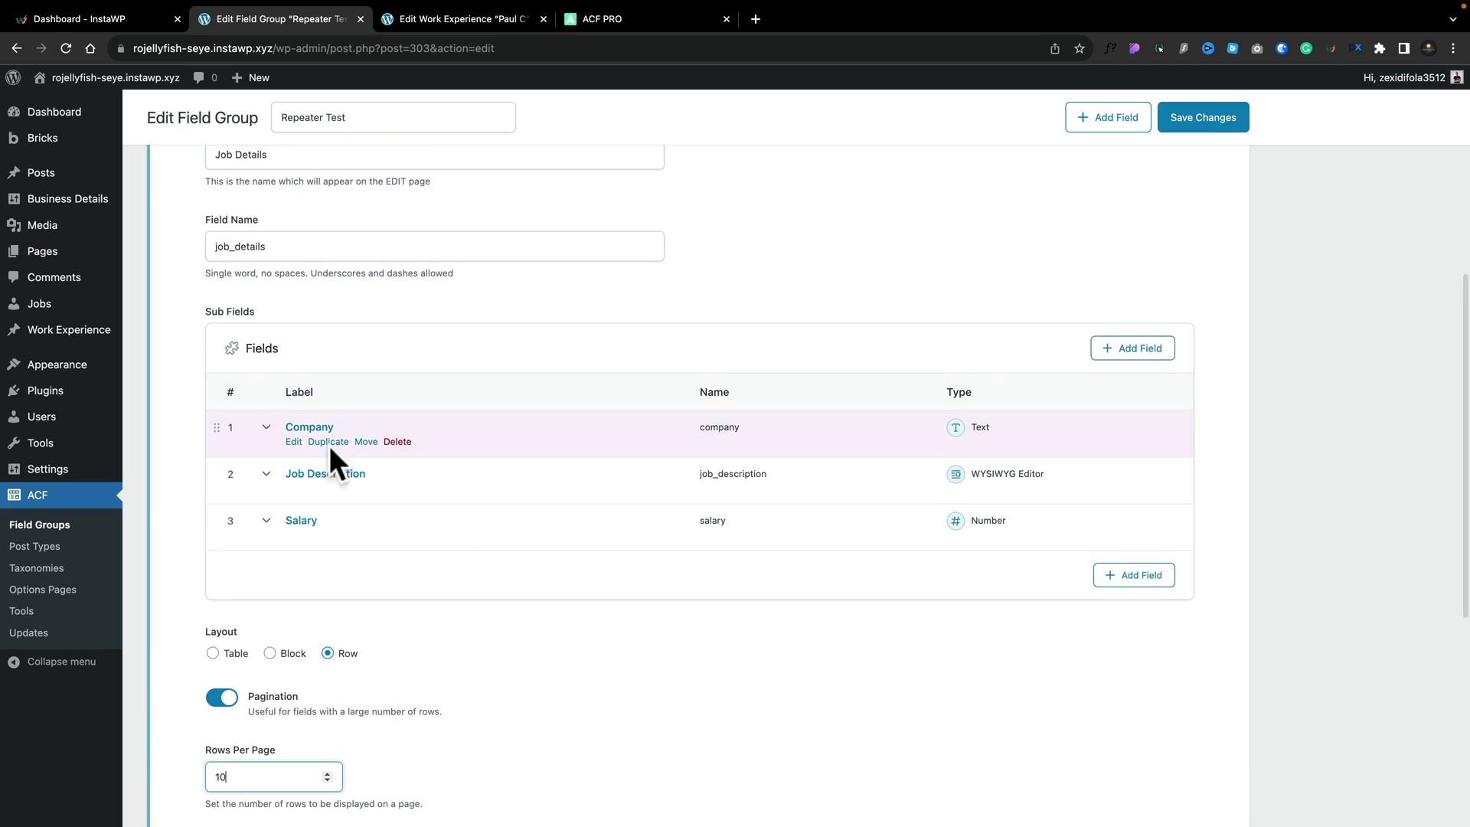
Step: Inspect the Company sub-field's Validation and Presentation settings, then collapse it
click(270, 429)
scroll(557, 614, down, 3)
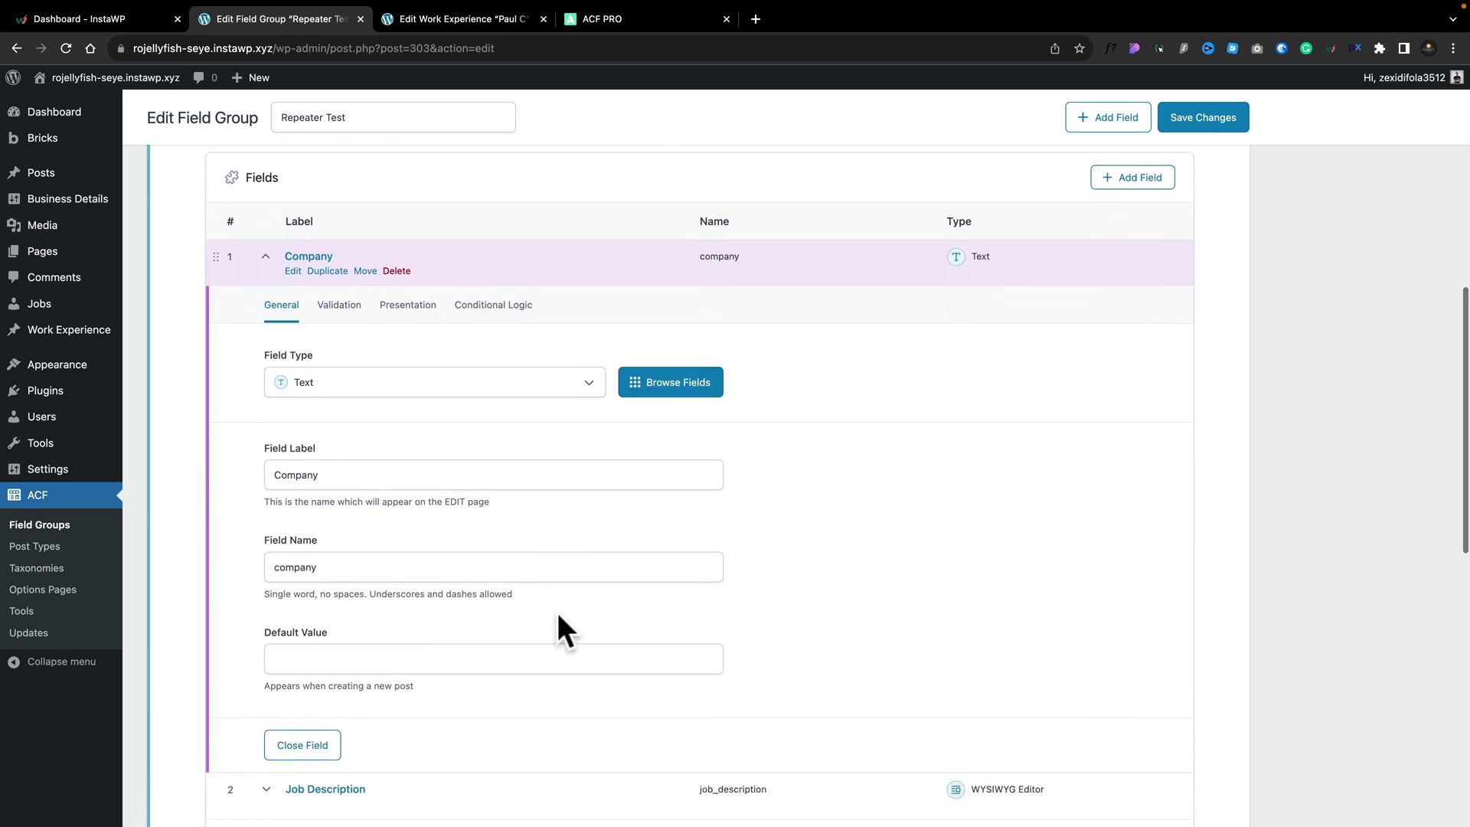
click(338, 281)
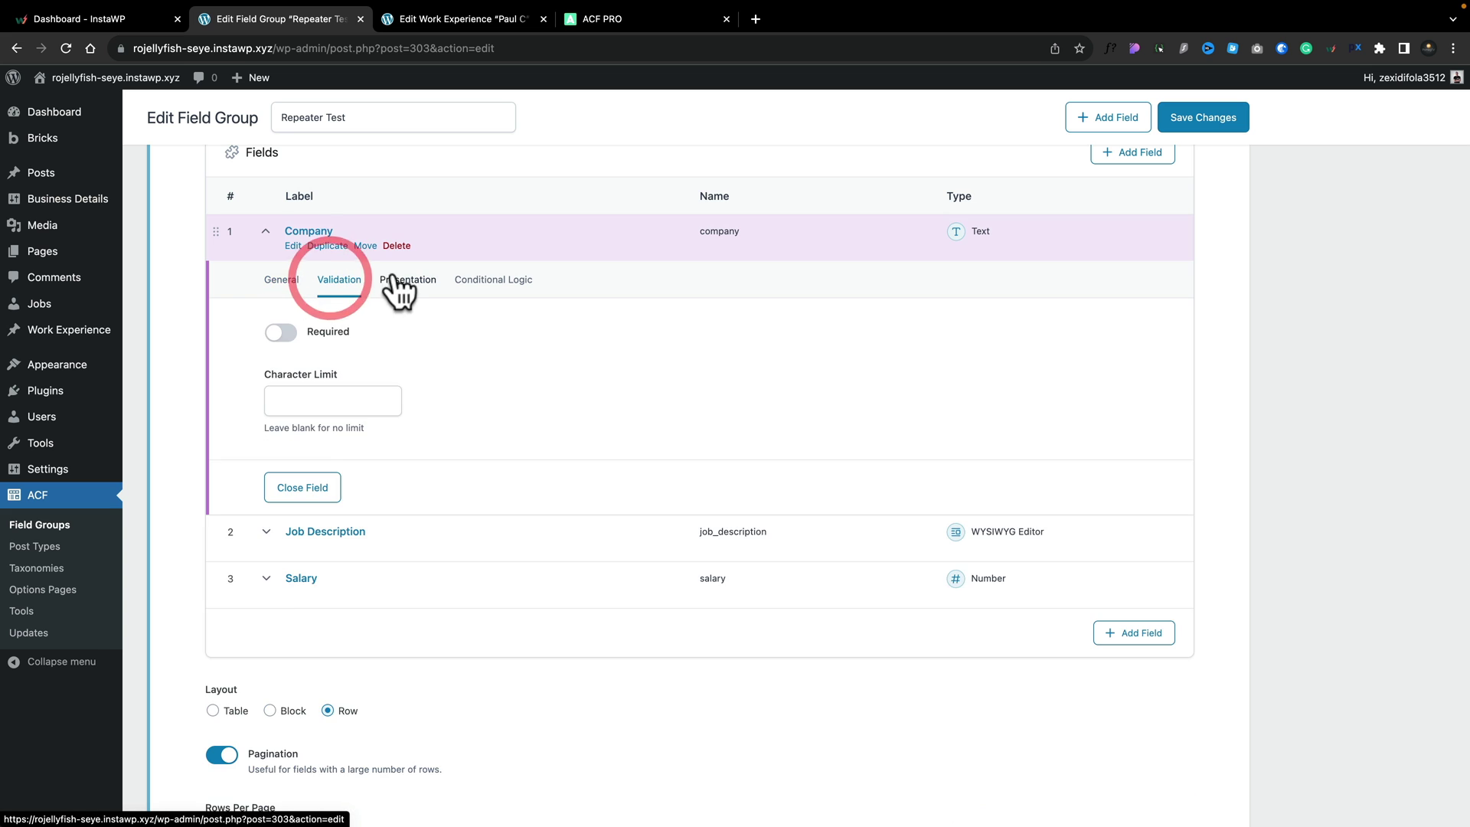
click(400, 279)
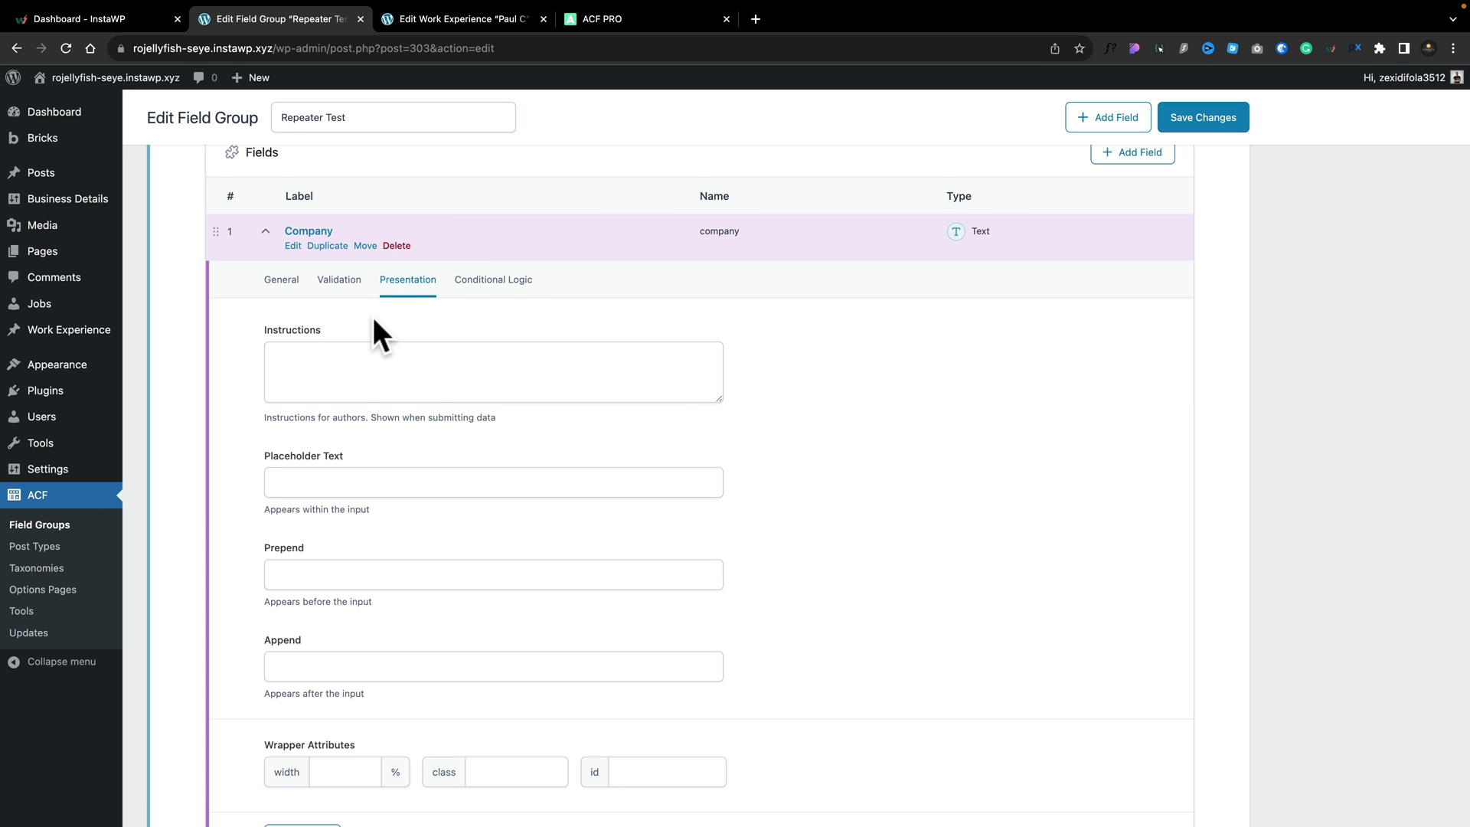
scroll(352, 316, up, 1)
click(267, 328)
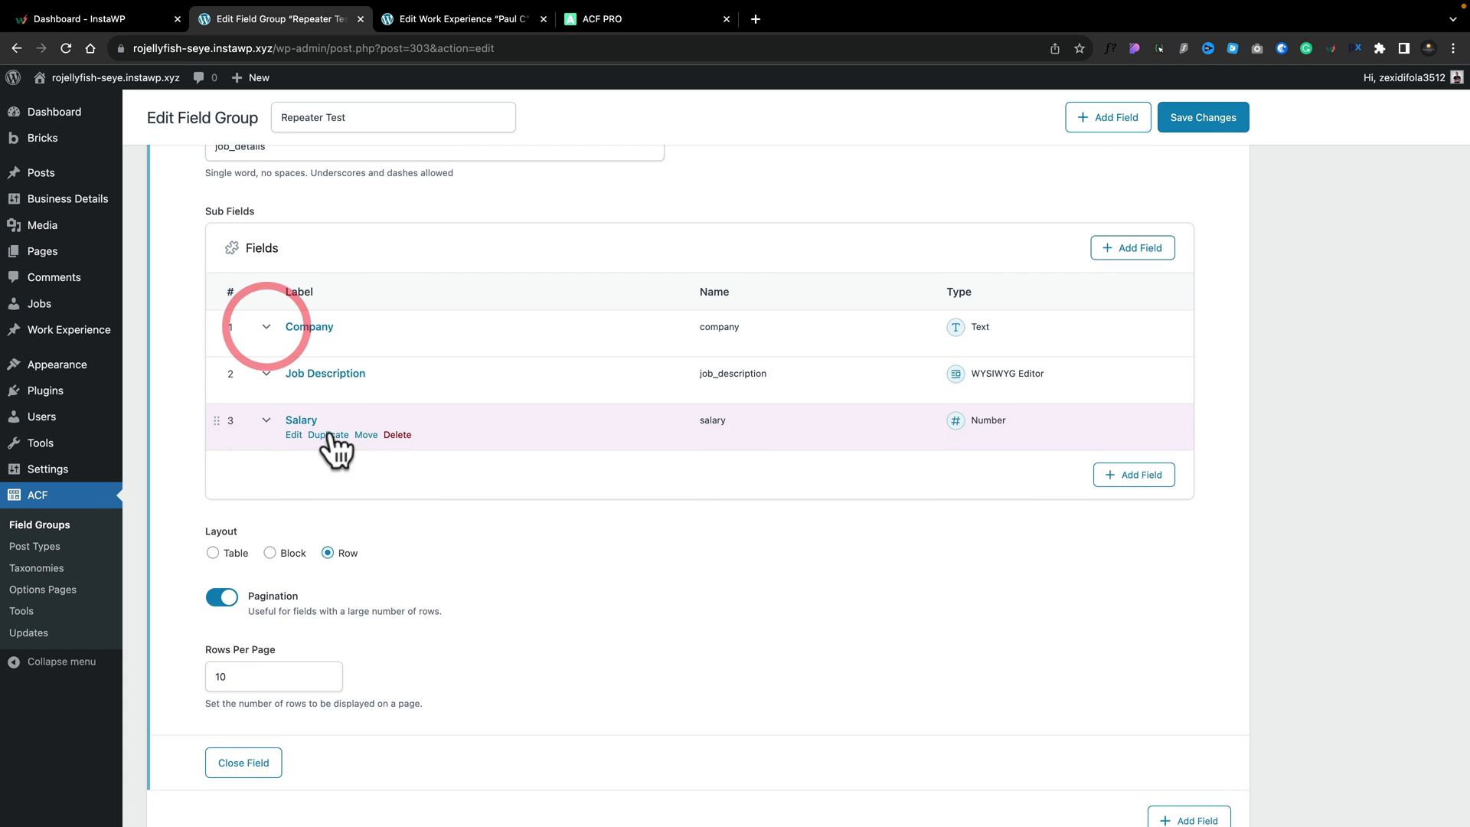
scroll(337, 450, up, 3)
scroll(334, 437, down, 1)
scroll(331, 430, down, 6)
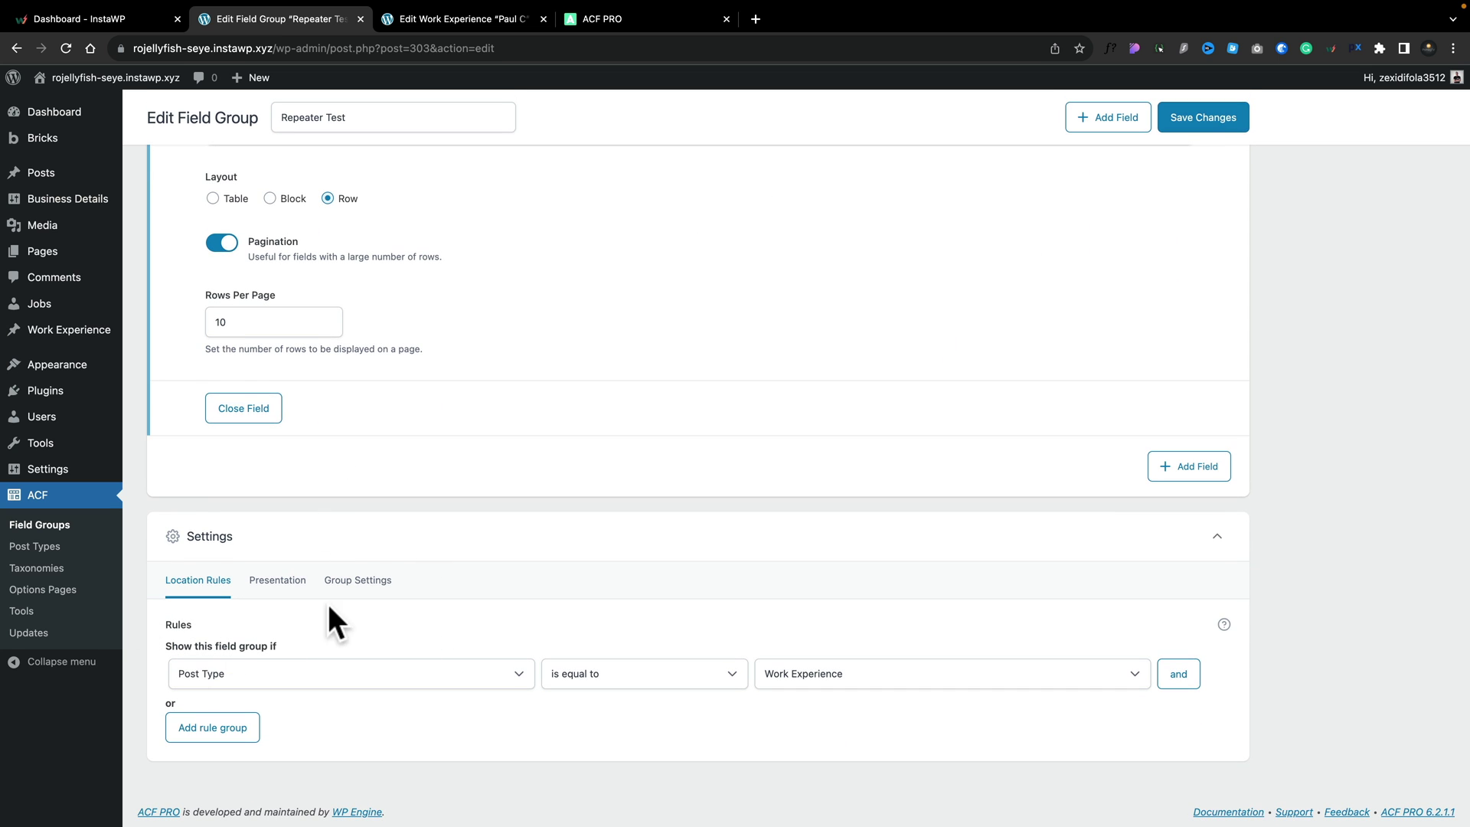
Step: Set the Repeater Test group style to Seamless (no metabox) and save it
click(275, 586)
scroll(545, 651, down, 1)
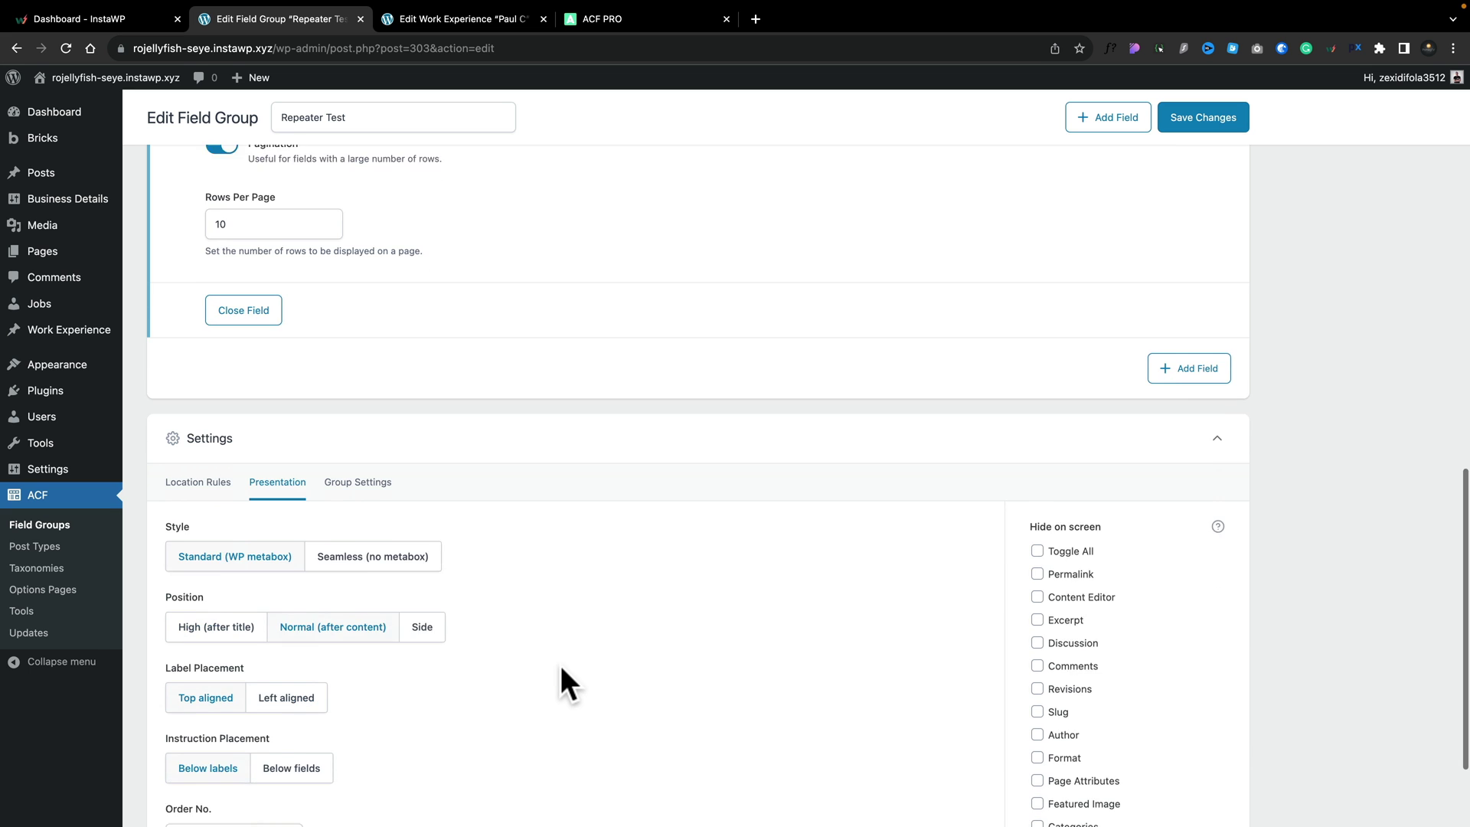
scroll(560, 665, down, 2)
click(357, 419)
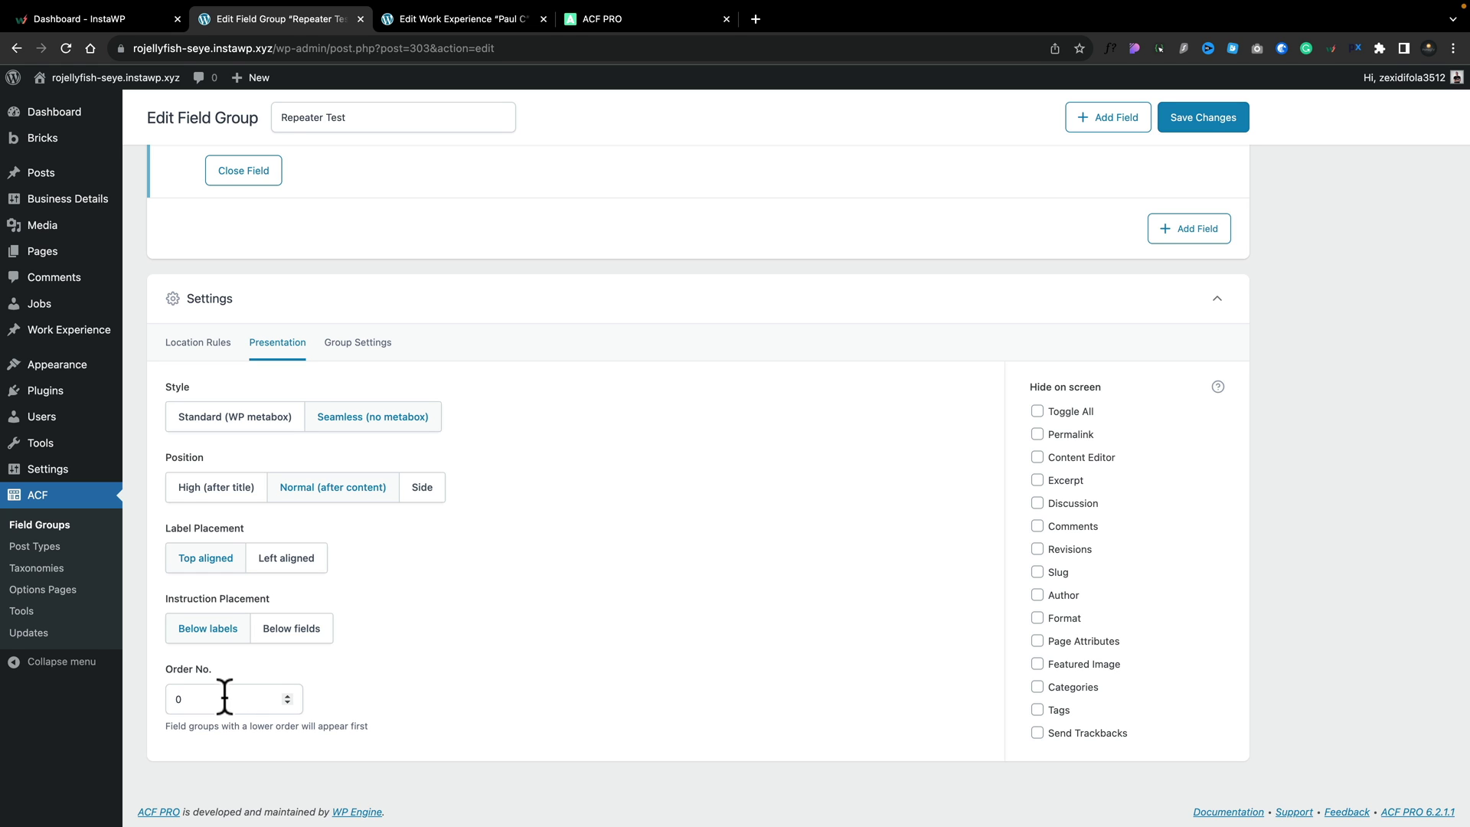
click(1200, 117)
click(435, 17)
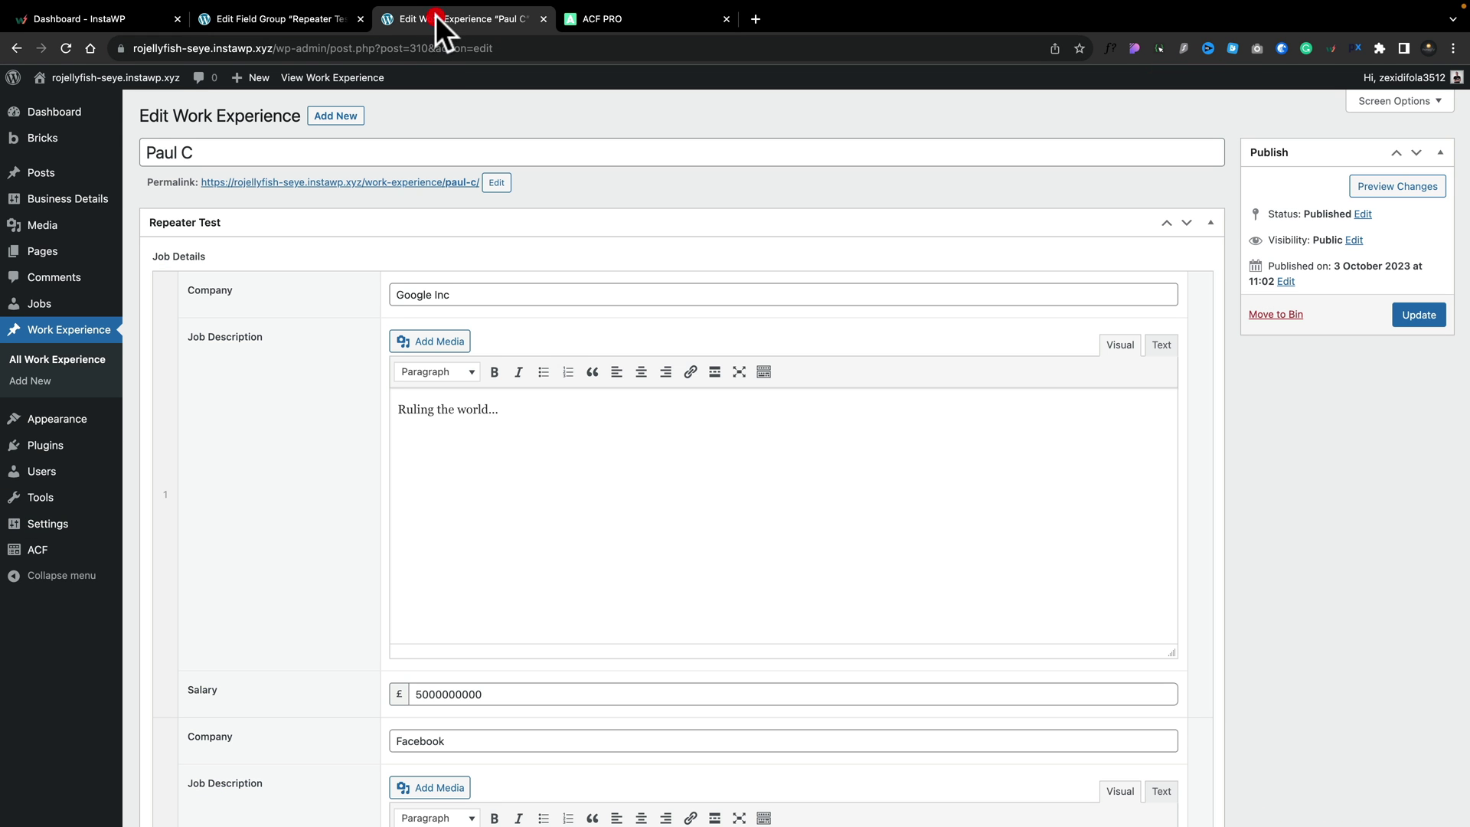
click(66, 47)
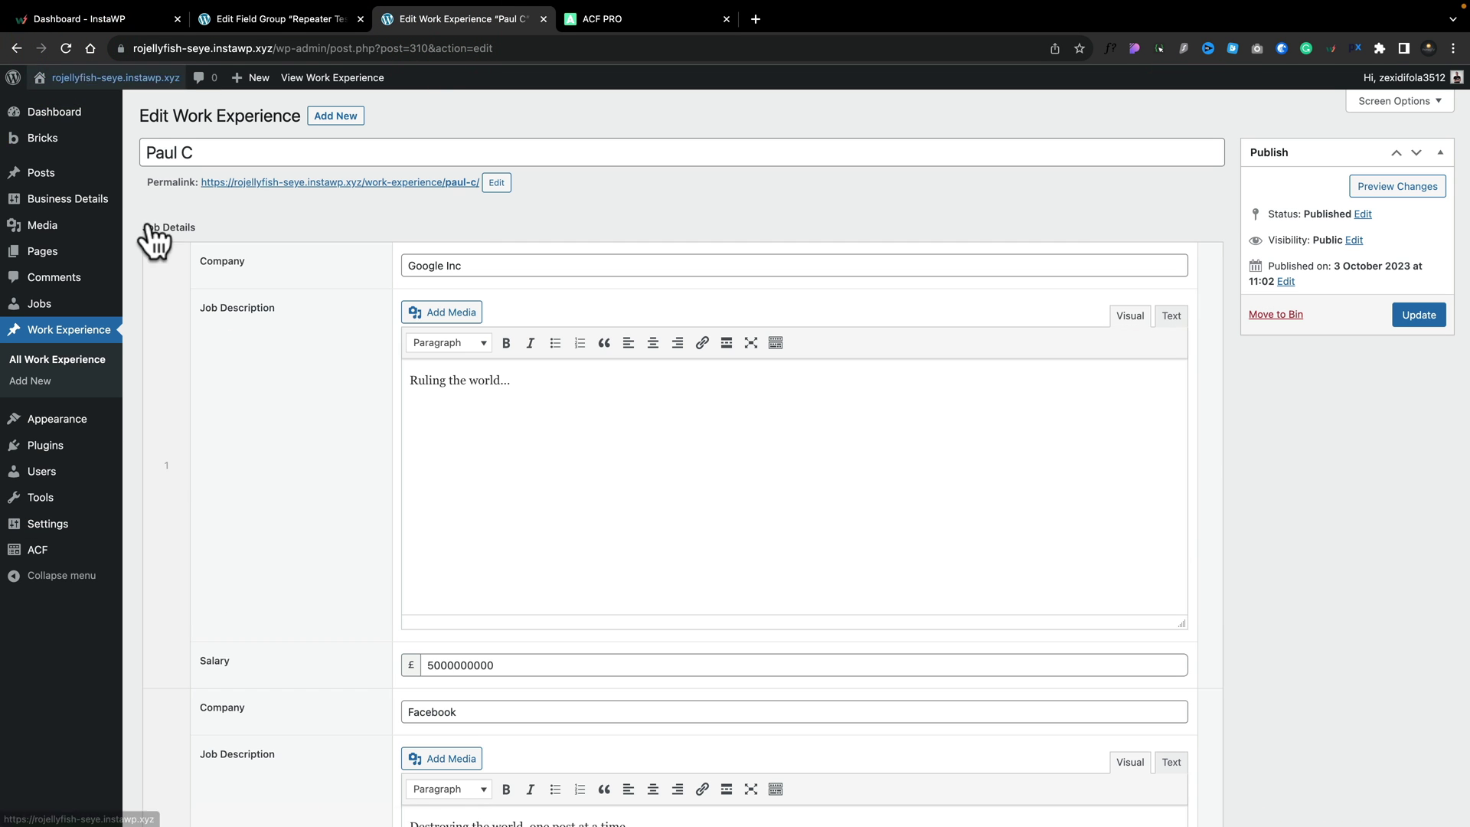